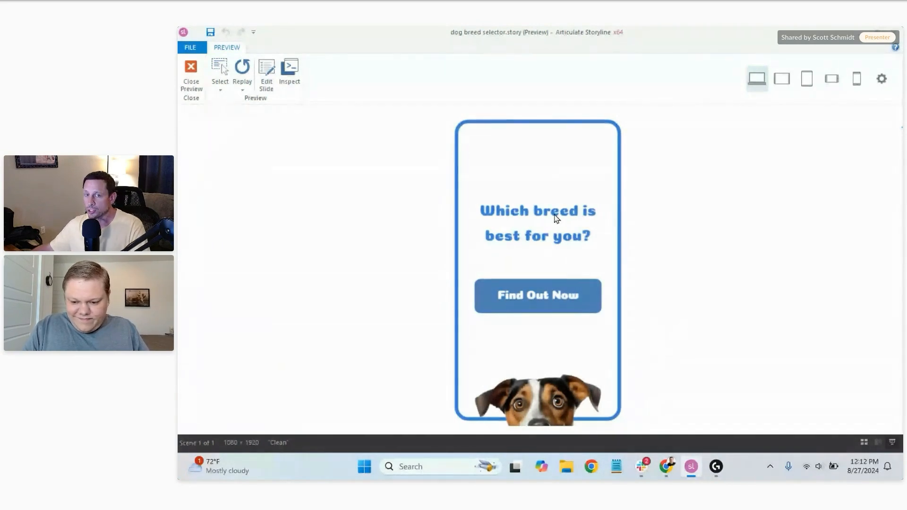
Start the dog breed quiz in the preview and answer with a medium size, city living and no harder-to-train dog
left_click(543, 301)
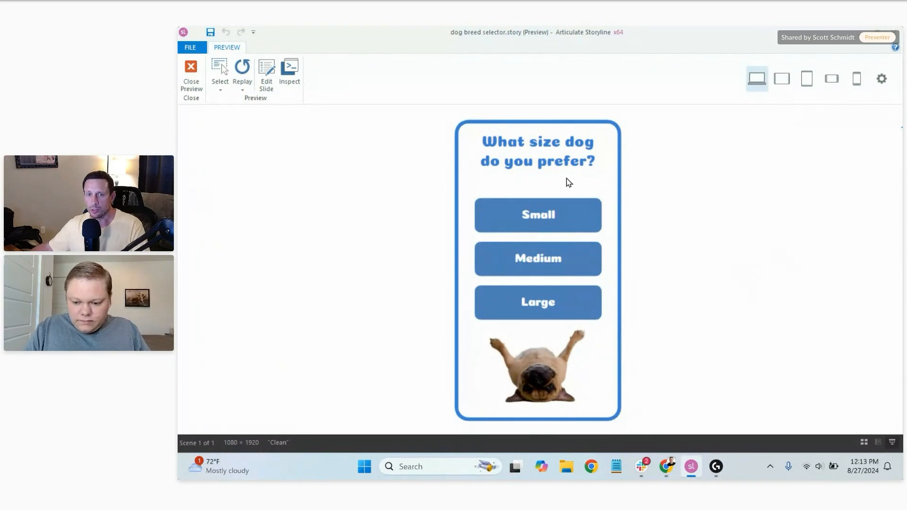
left_click(548, 264)
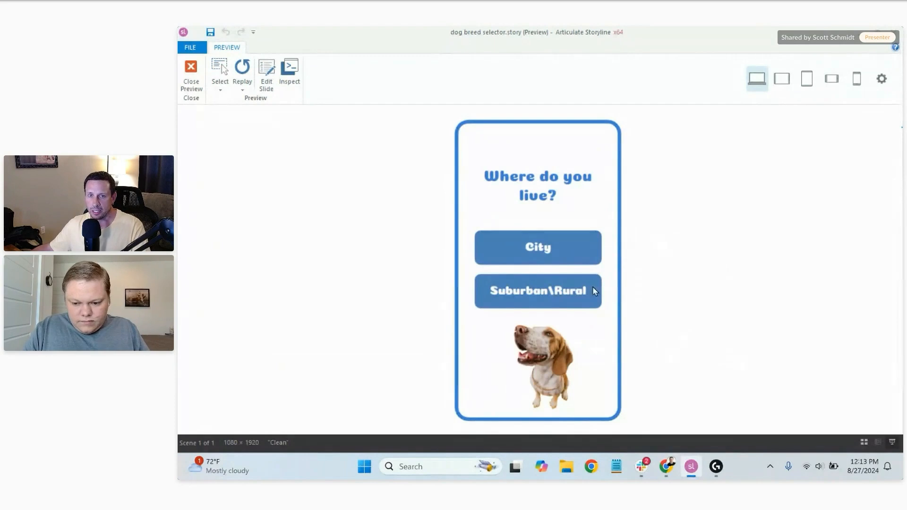
left_click(535, 250)
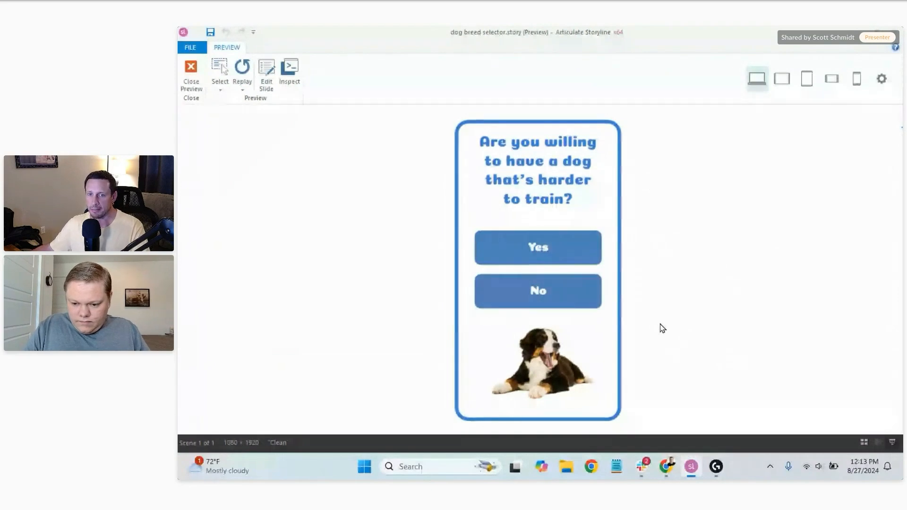
left_click(542, 294)
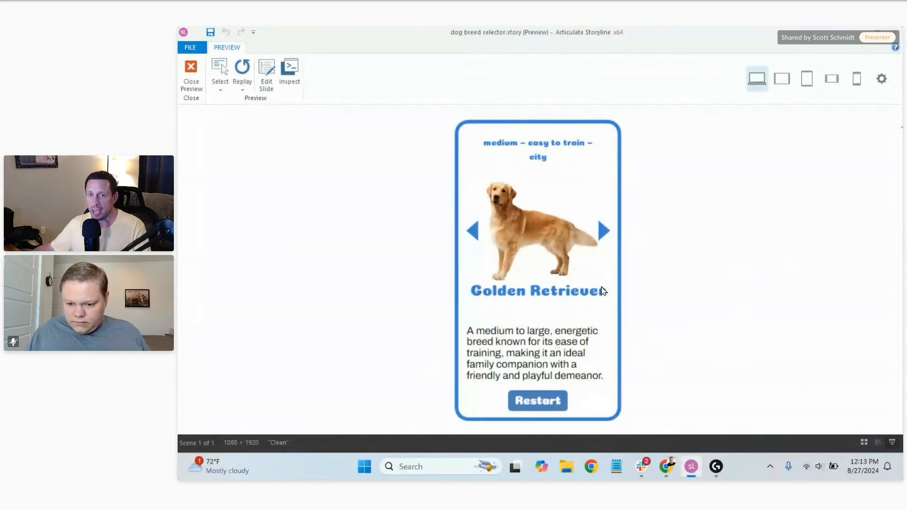
Browse forward and back through the matching breeds for the medium, easy-to-train city result
left_click(604, 231)
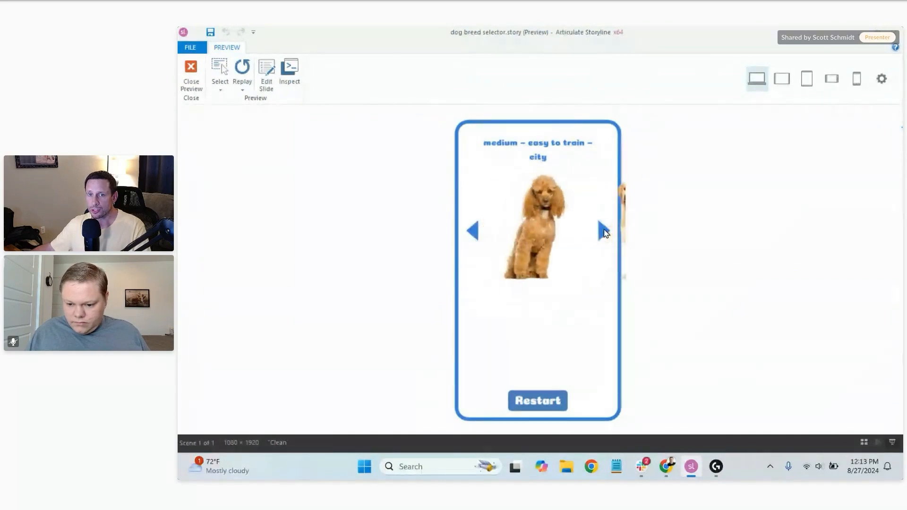
left_click(604, 231)
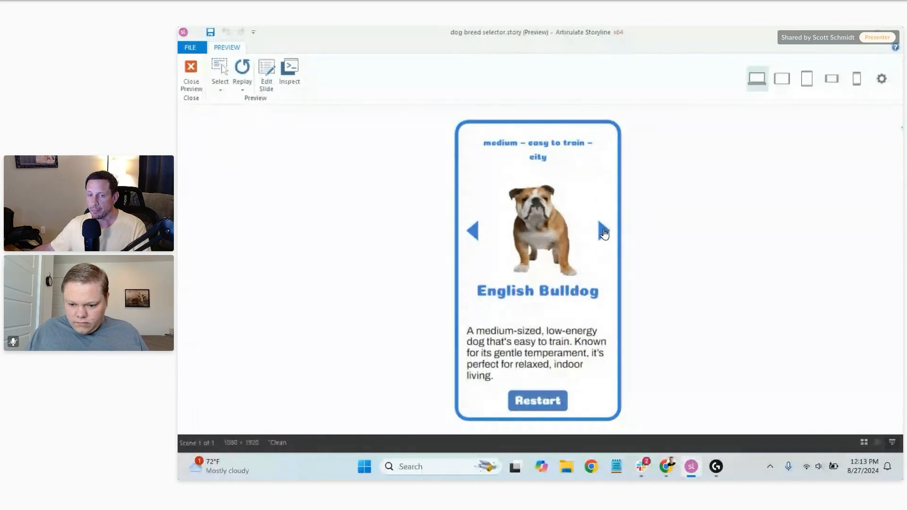
left_click(605, 231)
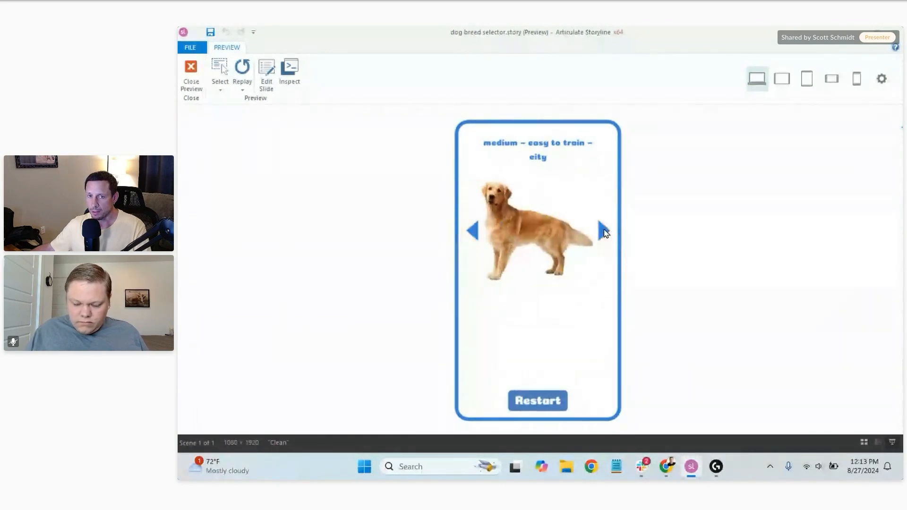
left_click(474, 232)
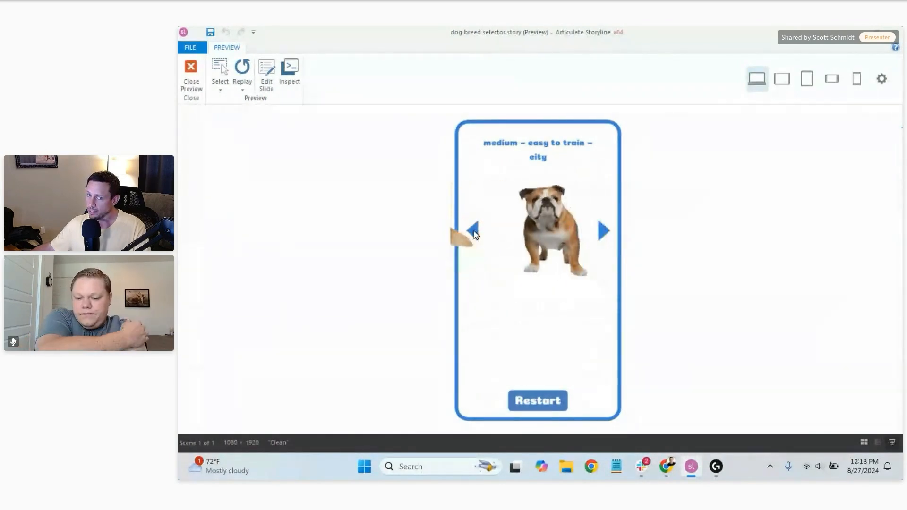
left_click(473, 232)
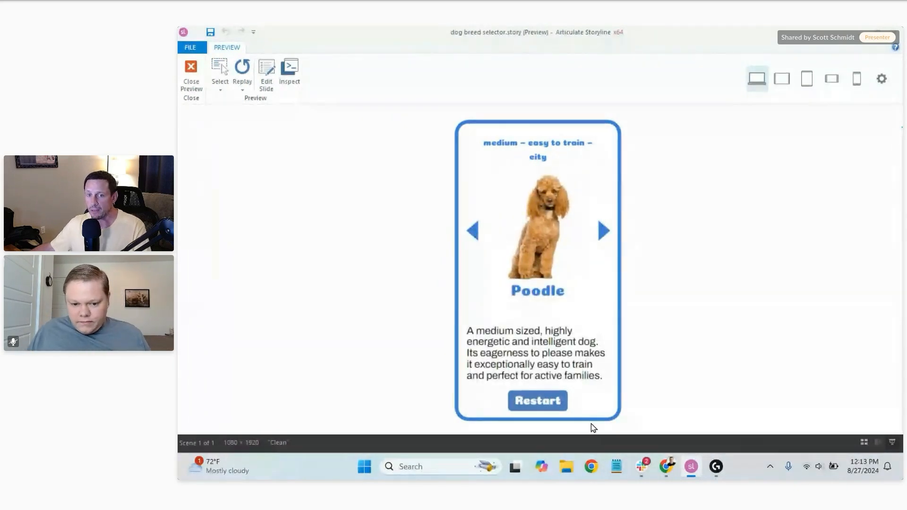
Restart the quiz and answer with a small size, city living and willingness to have a harder-to-train dog
left_click(541, 401)
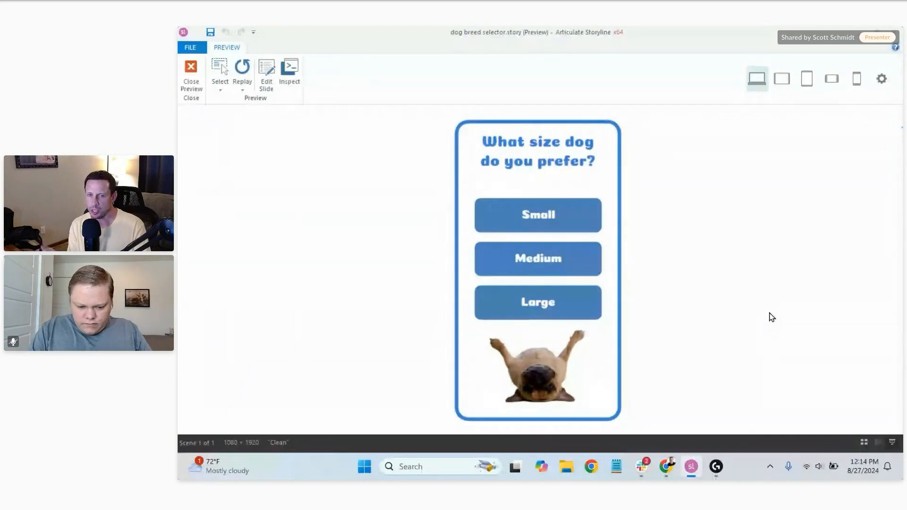
left_click(584, 230)
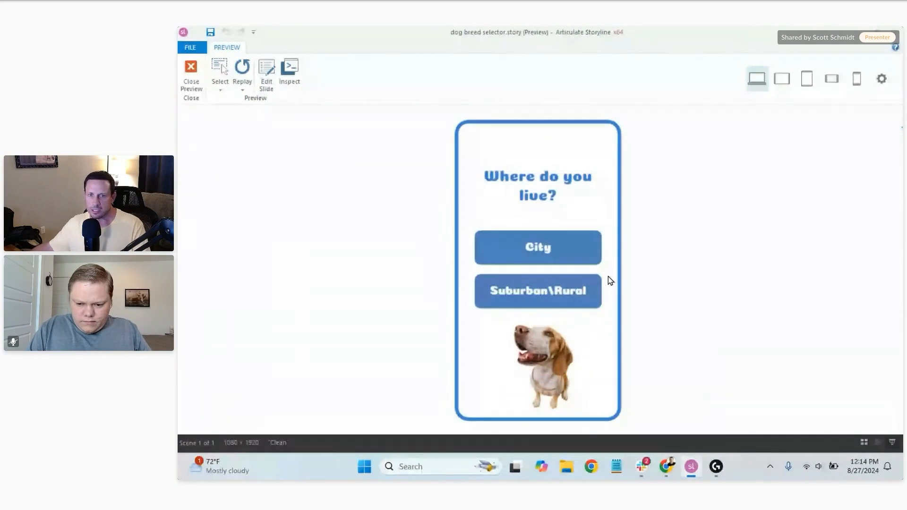
left_click(543, 247)
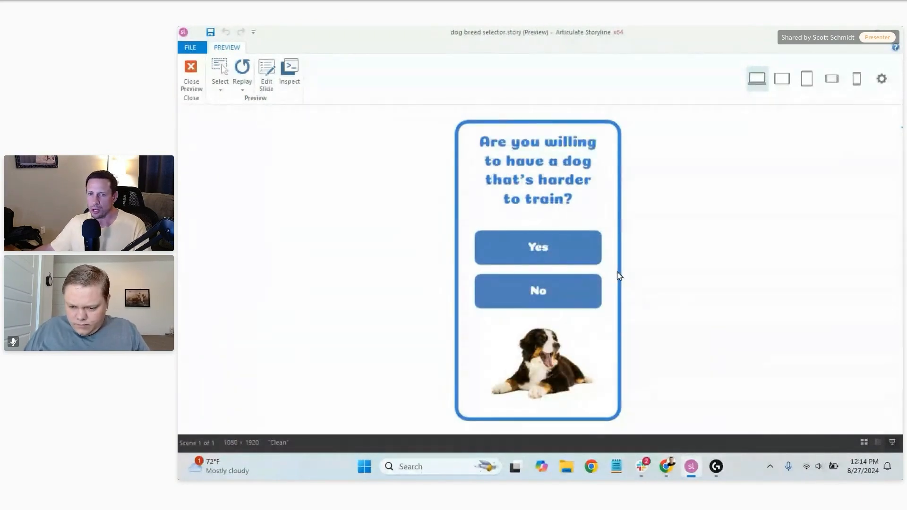
left_click(541, 247)
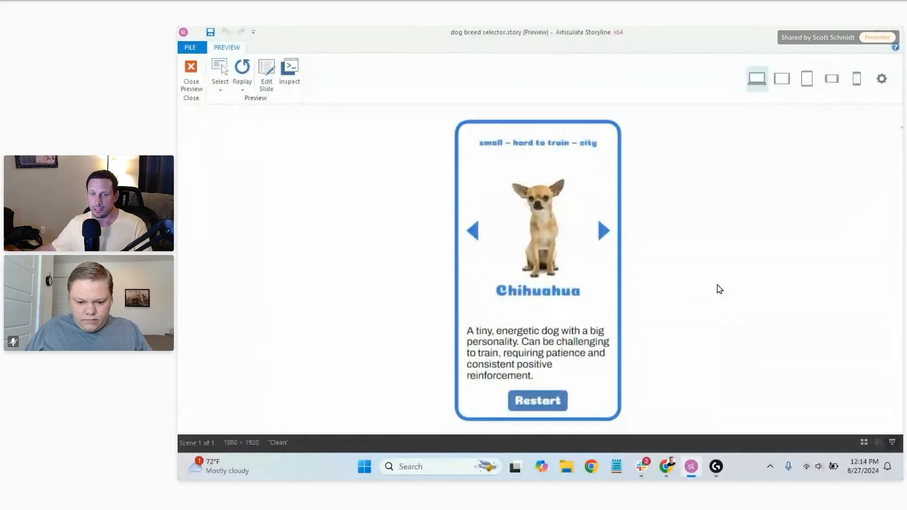
Cycle through the matching breeds for the small, hard-to-train city result in both directions
left_click(603, 234)
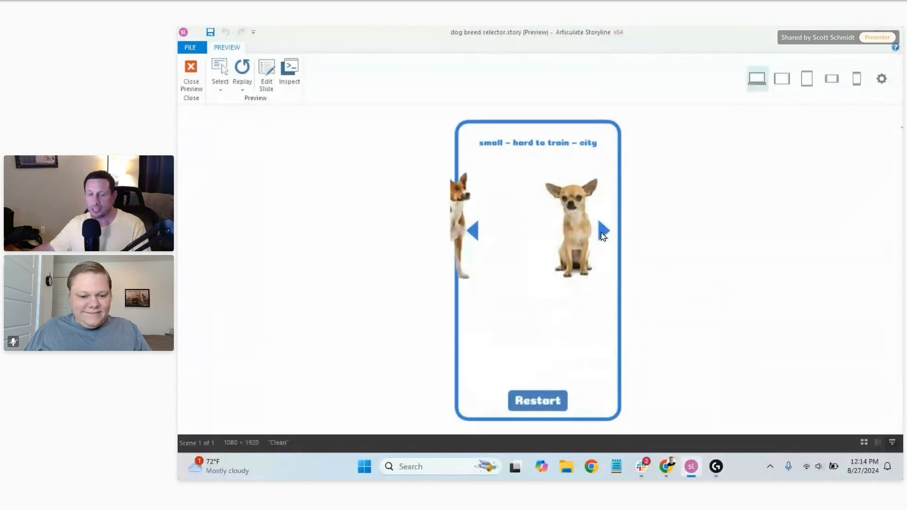
left_click(603, 234)
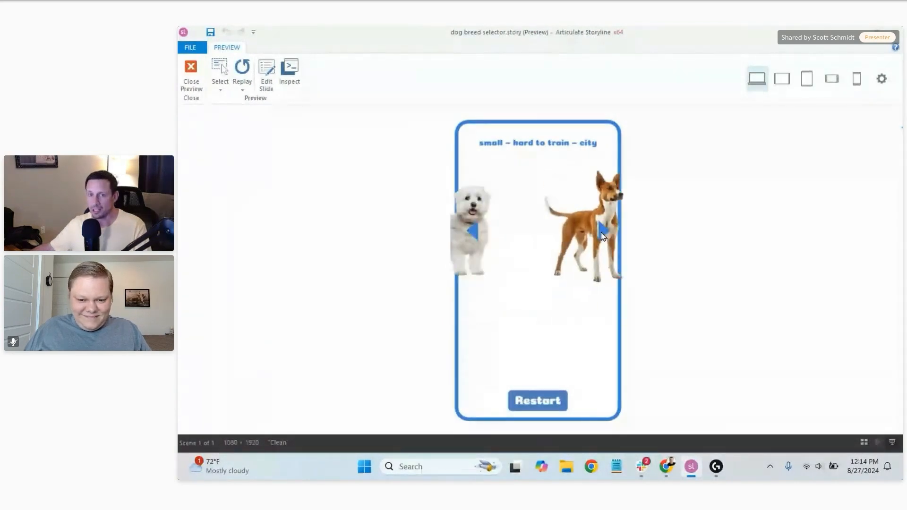
left_click(477, 234)
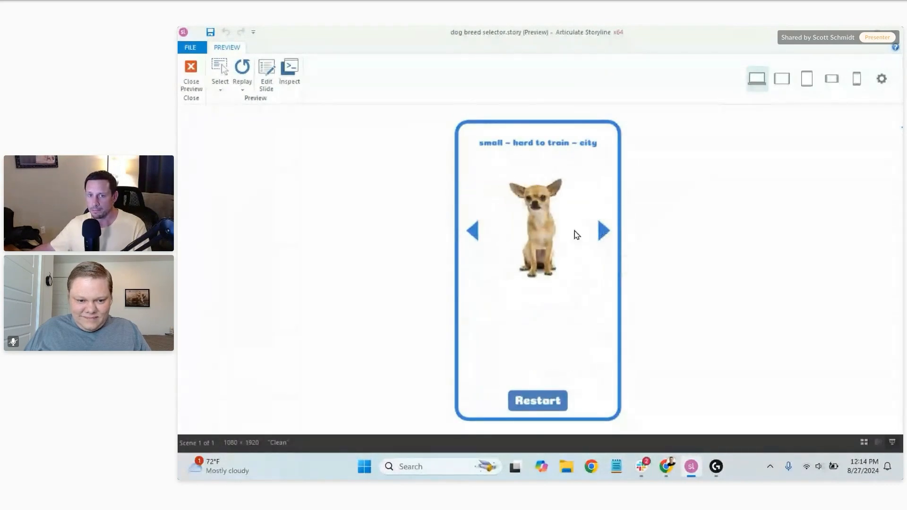
left_click(472, 233)
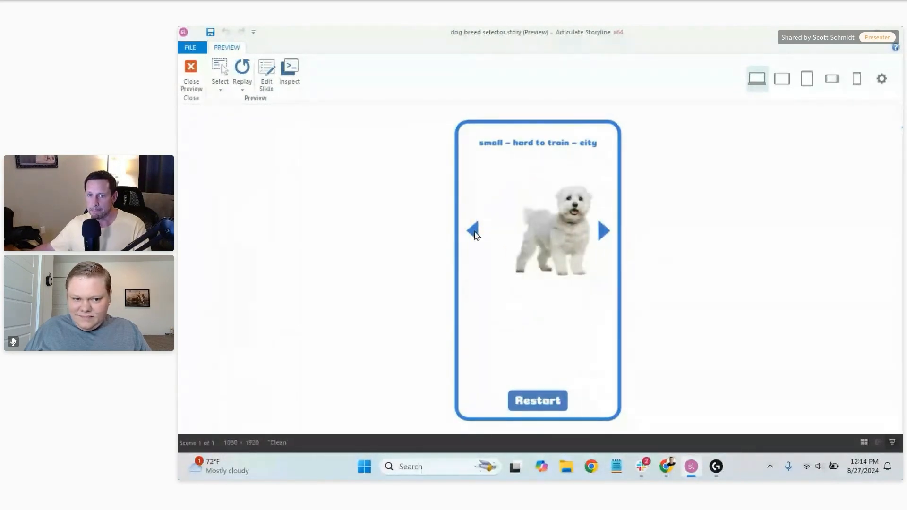
left_click(474, 232)
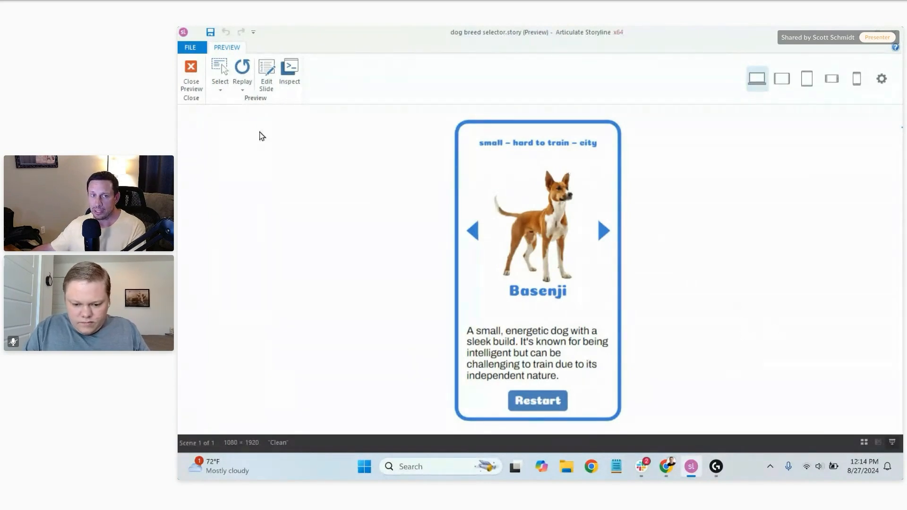
Close the preview and the dog breed selector project, and open the recent project workshop copy
left_click(197, 85)
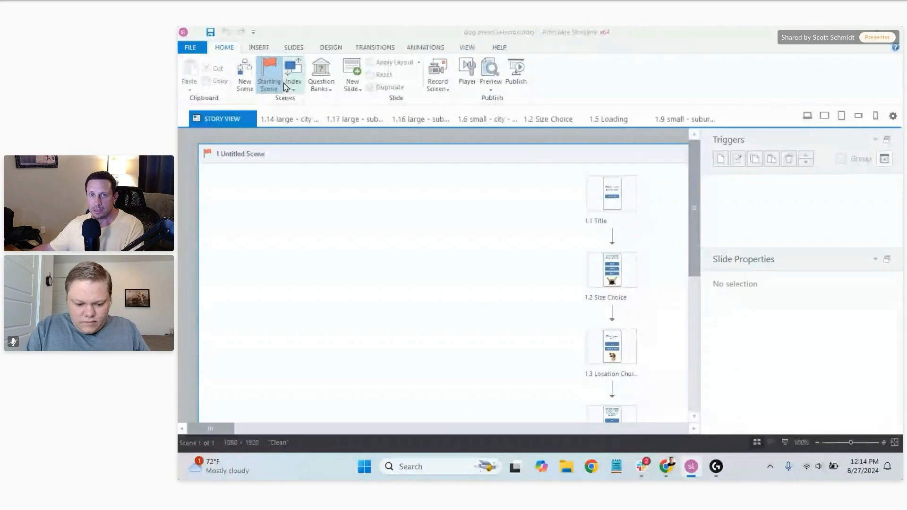
left_click(193, 47)
left_click(210, 285)
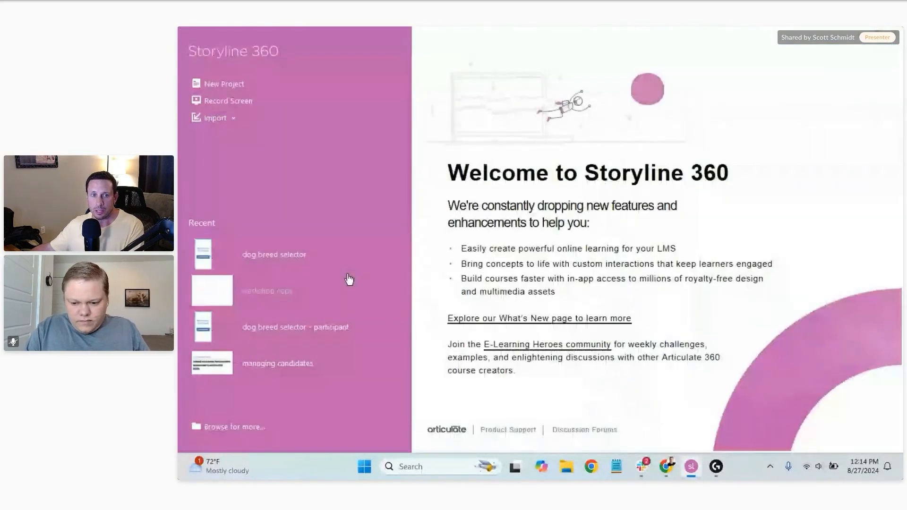
left_click(282, 292)
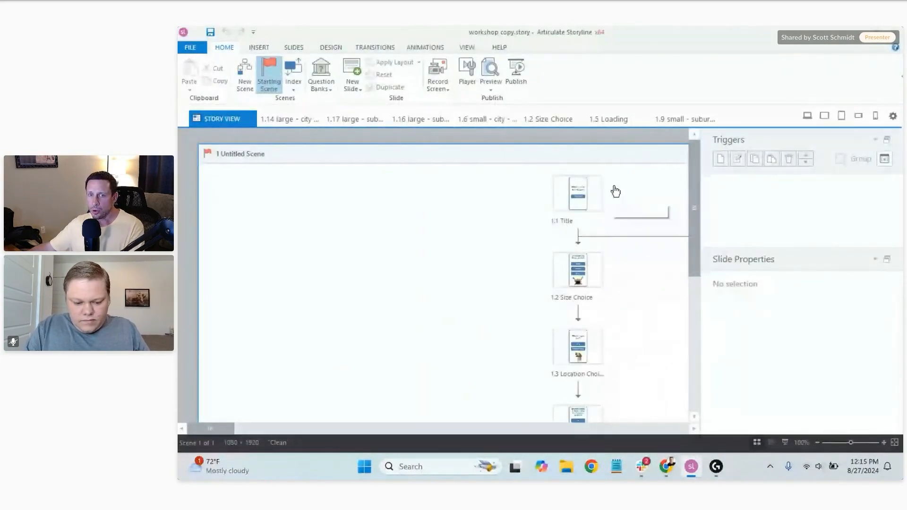
Open the 1.1 Title slide and inspect the project's slide size settings, keeping them as they are
left_click(583, 193)
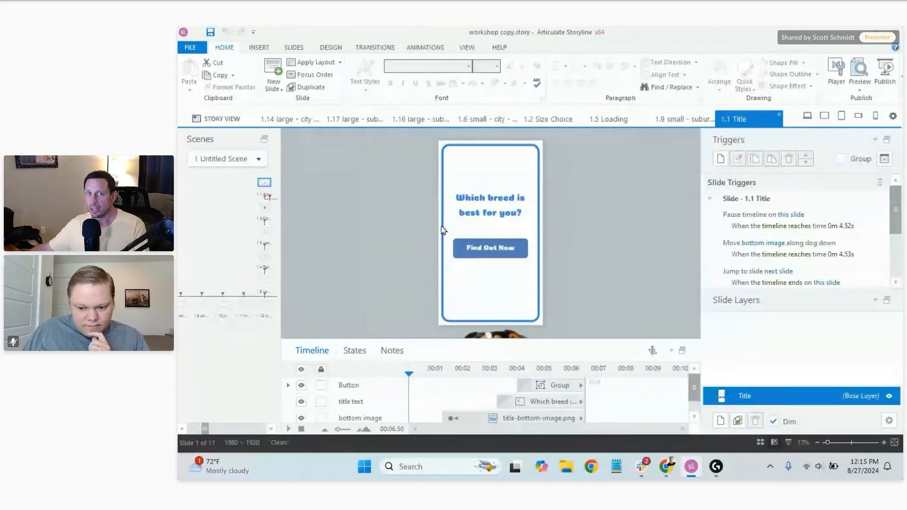
left_click(328, 48)
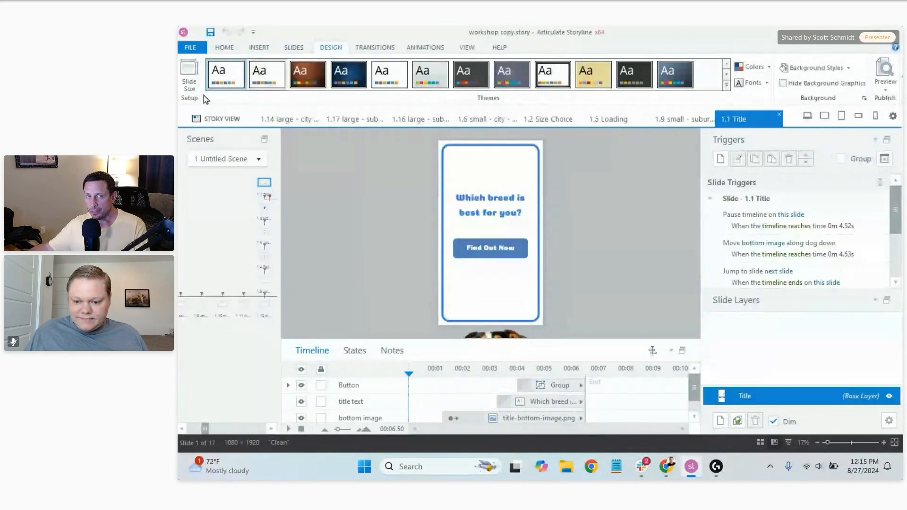
left_click(193, 74)
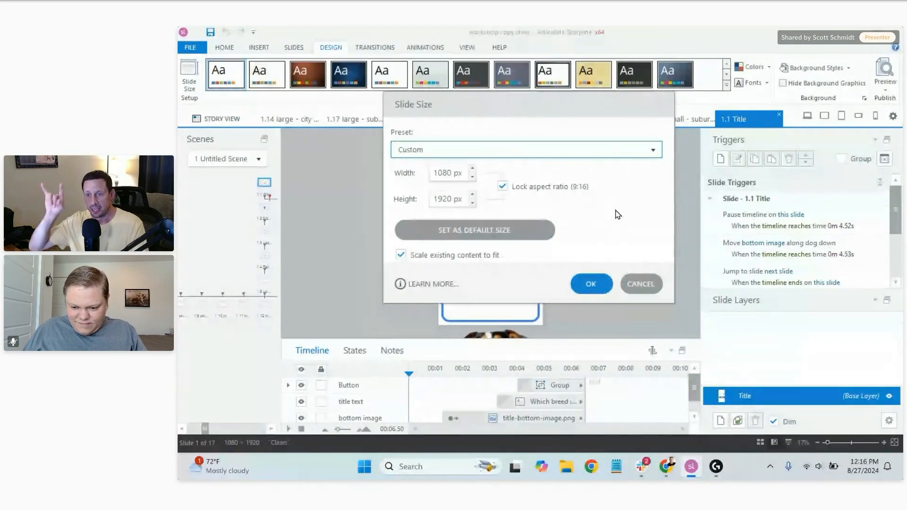
left_click(592, 284)
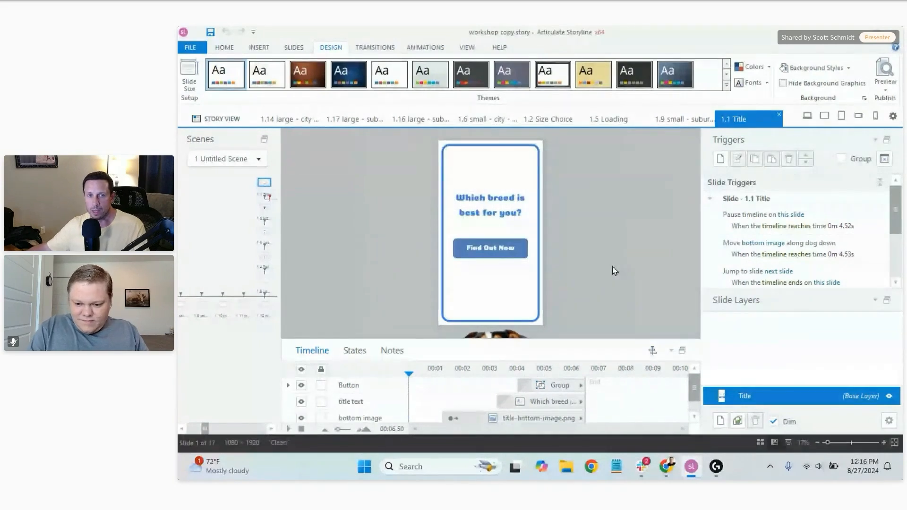
Open the 1.2 Size Choice slide and examine its slide triggers and the large, medium and small object triggers in a taller trigger list
left_click(264, 207)
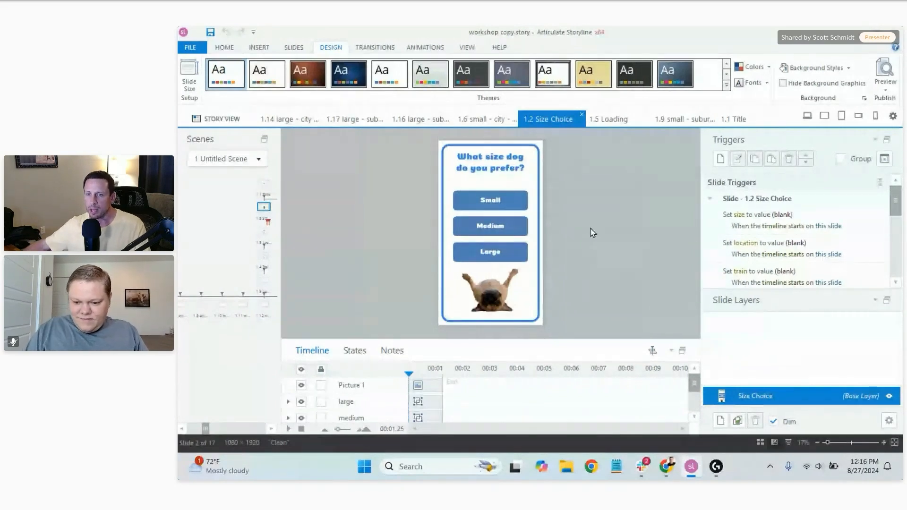
left_click_drag(818, 290, 827, 343)
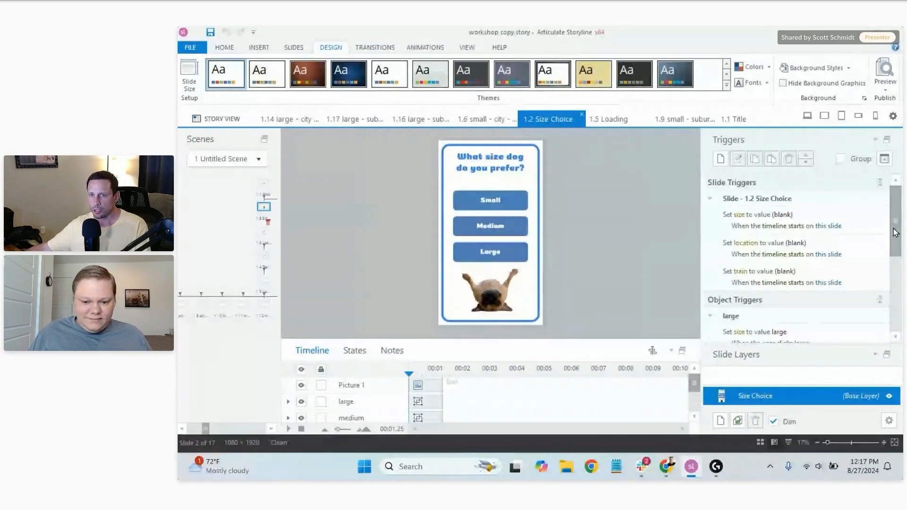
scroll(896, 196, "down", 1)
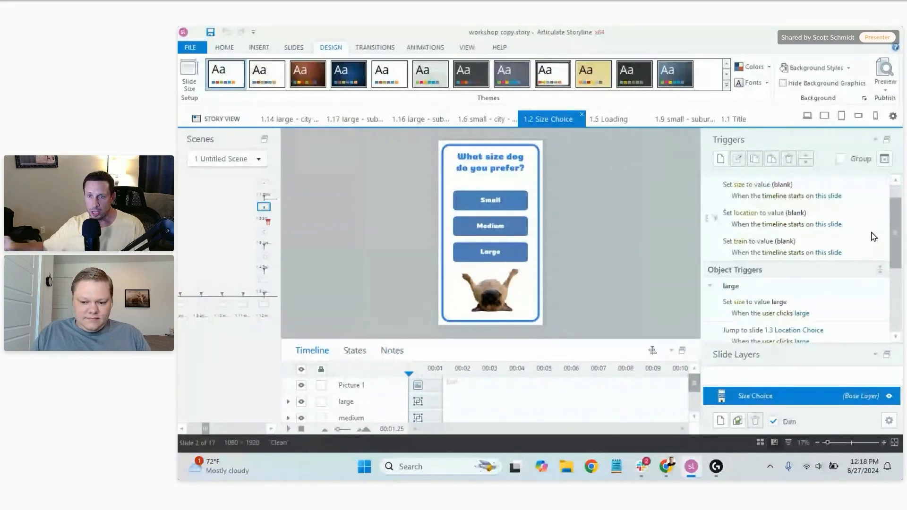
left_click_drag(893, 238, 897, 286)
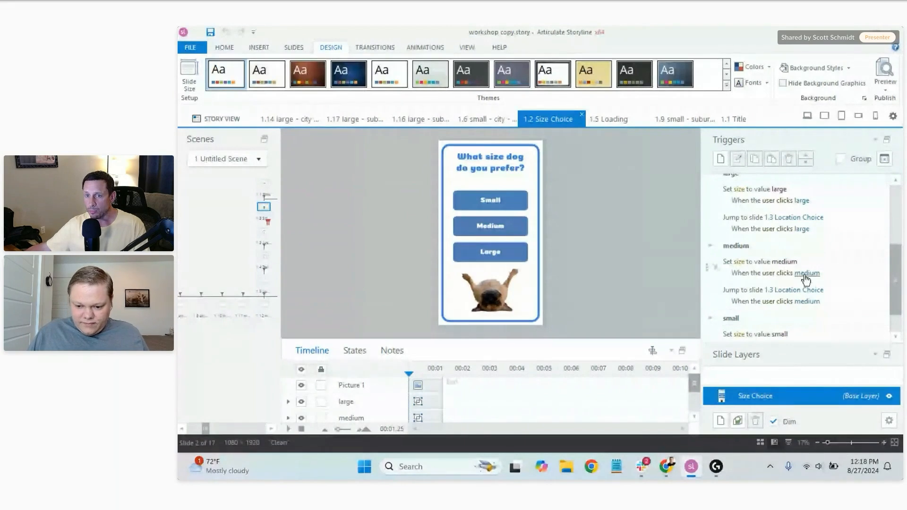
left_click_drag(893, 279, 895, 309)
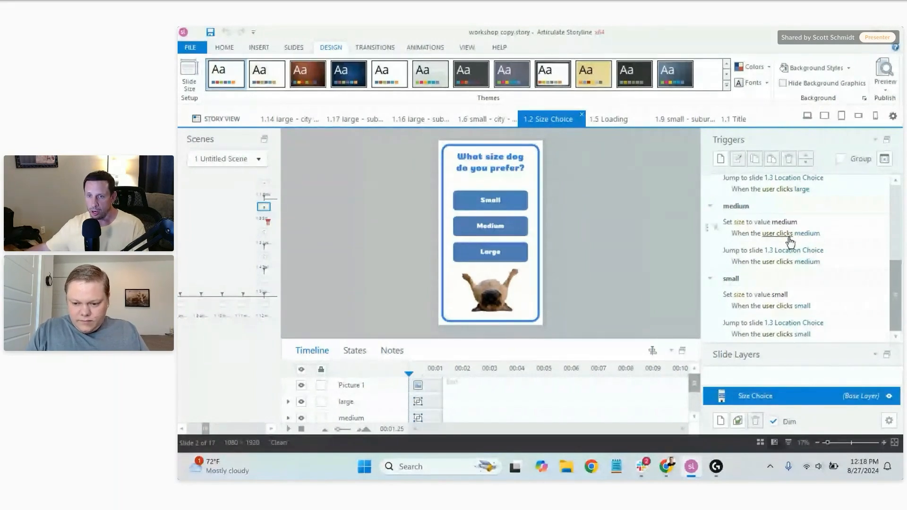
left_click_drag(896, 293, 897, 265)
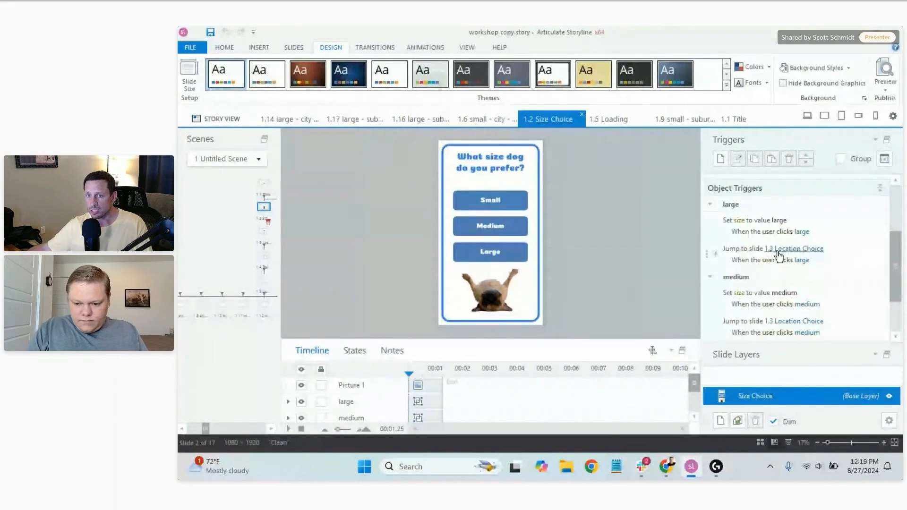
Move the large button's jump to 1.3 Location Choice above its set size trigger, and move it back below
left_click(845, 251)
left_click(806, 154)
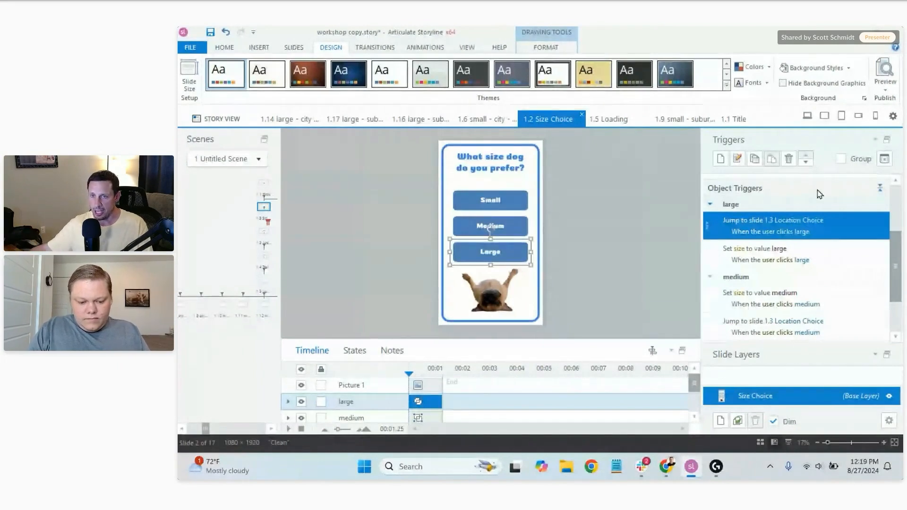
left_click(807, 163)
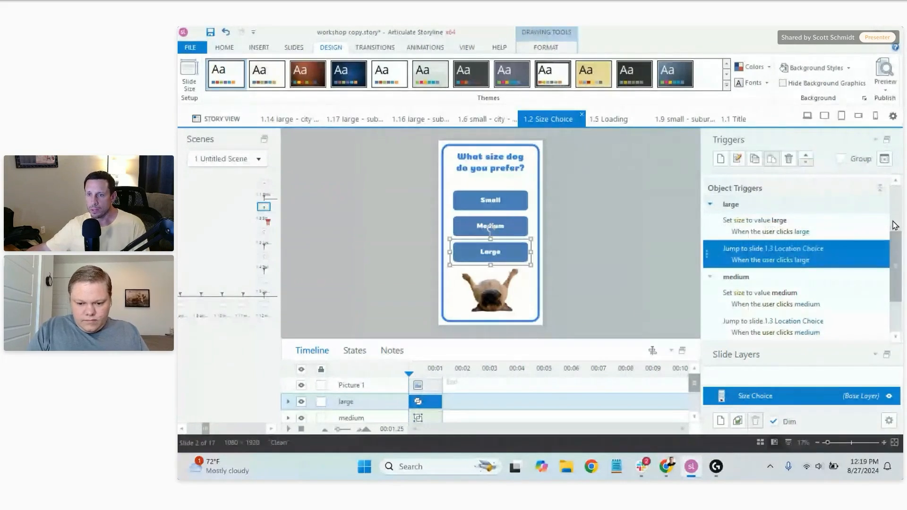
Review the medium and small object triggers and the timeline-start slide triggers of the Size Choice slide
left_click_drag(897, 267, 901, 298)
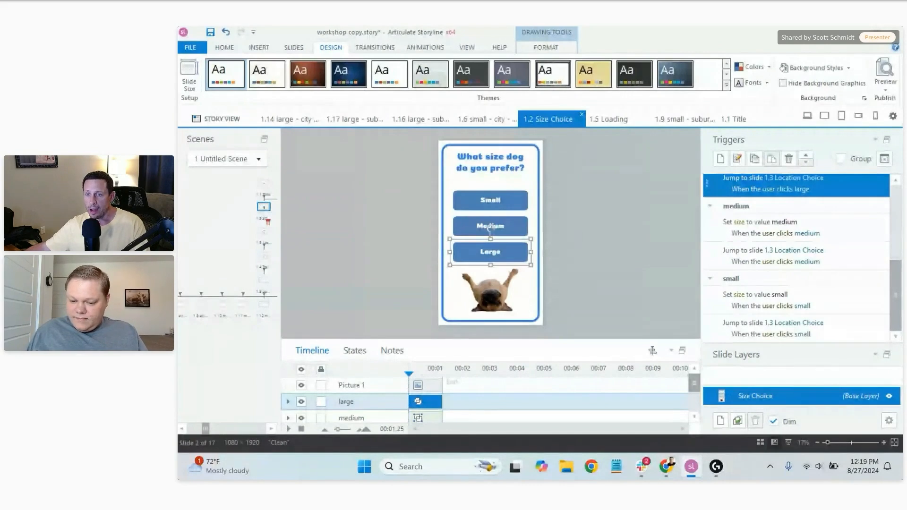
left_click_drag(896, 284, 874, 196)
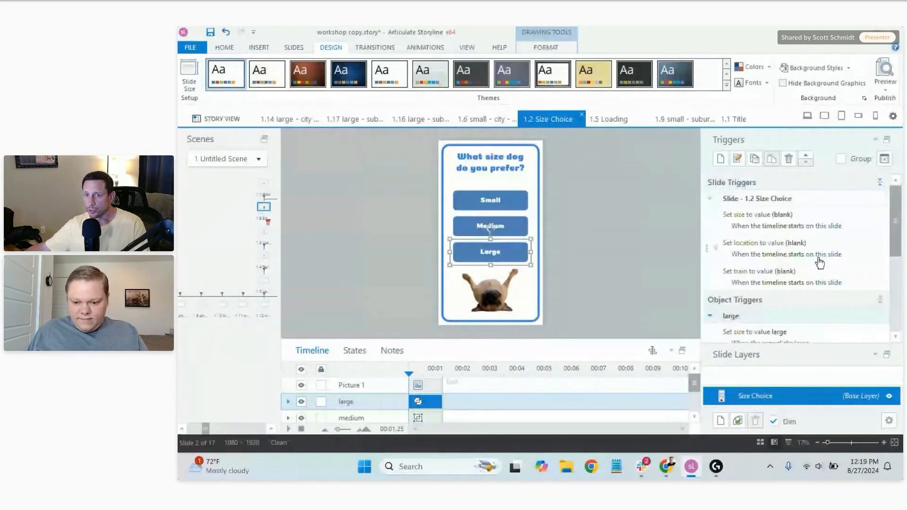
Review the title slide's triggers and the variable and jump triggers on the Size Choice, Location Choice and Train Choice slides
left_click_drag(897, 225, 899, 273)
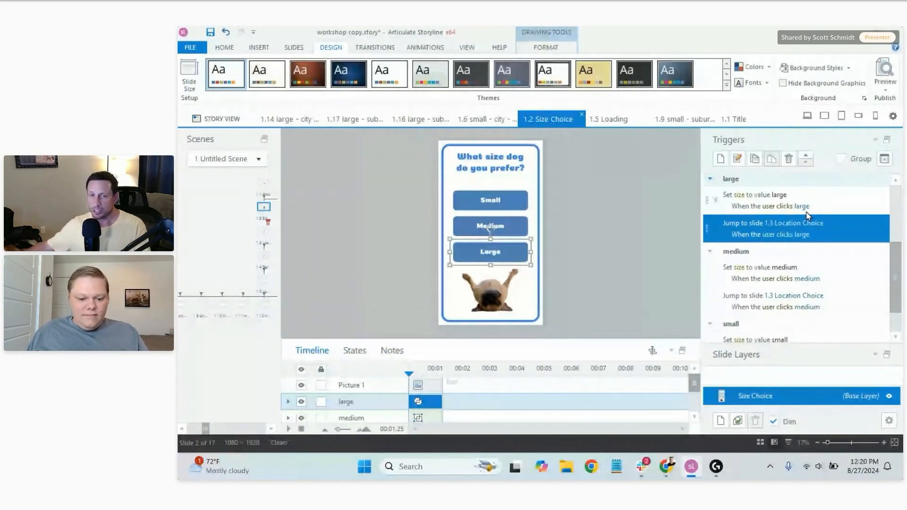
left_click(264, 231)
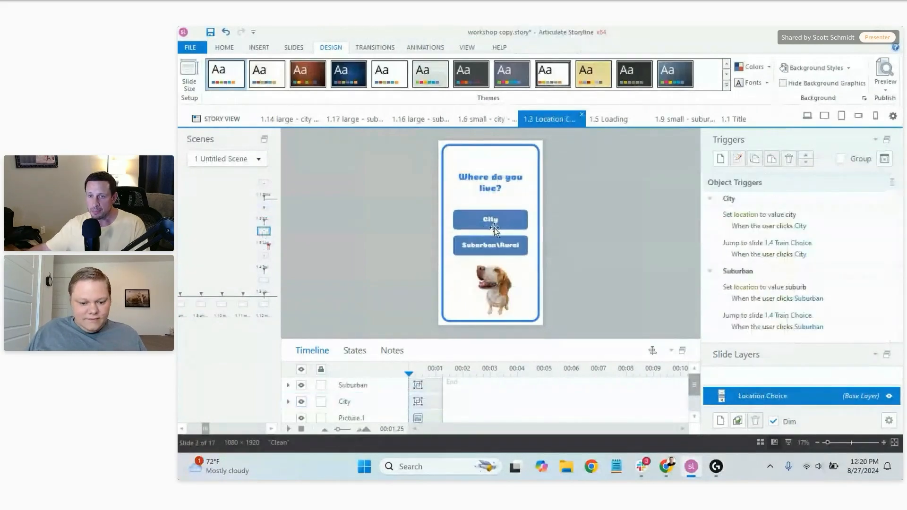
left_click(264, 185)
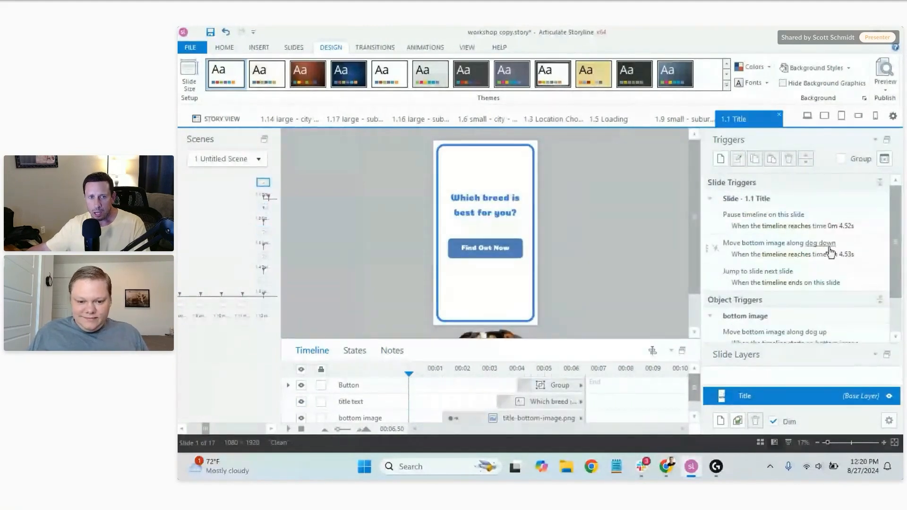
left_click(263, 207)
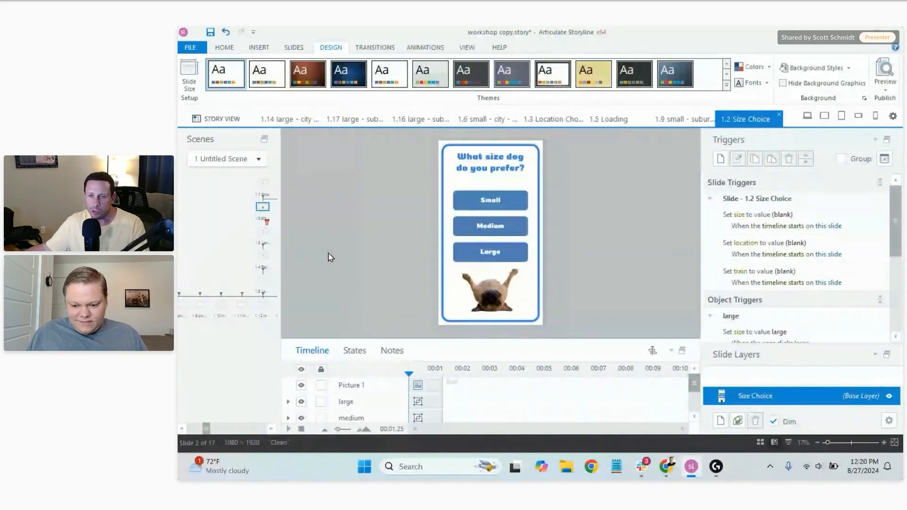
left_click(263, 231)
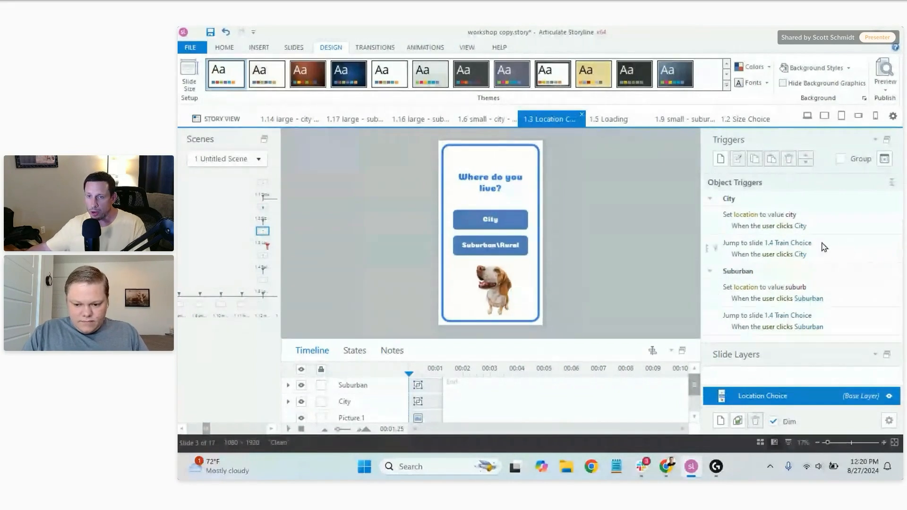
left_click(262, 256)
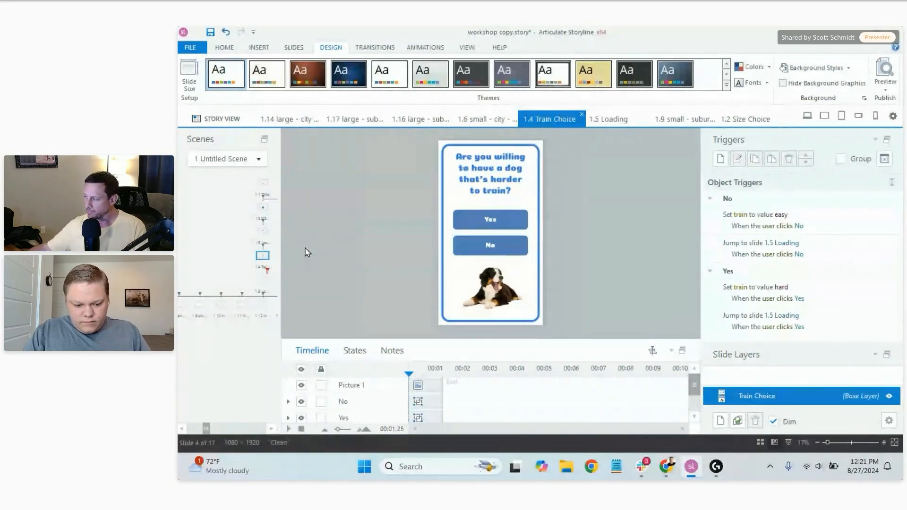
Open the 1.5 Loading slide and inspect the motion path of the "dog move right" picture
left_click(263, 282)
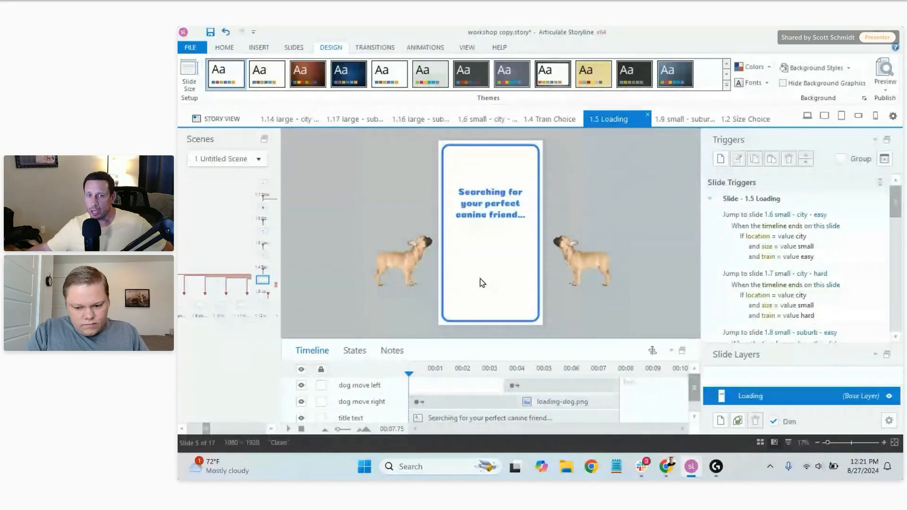
left_click(406, 262)
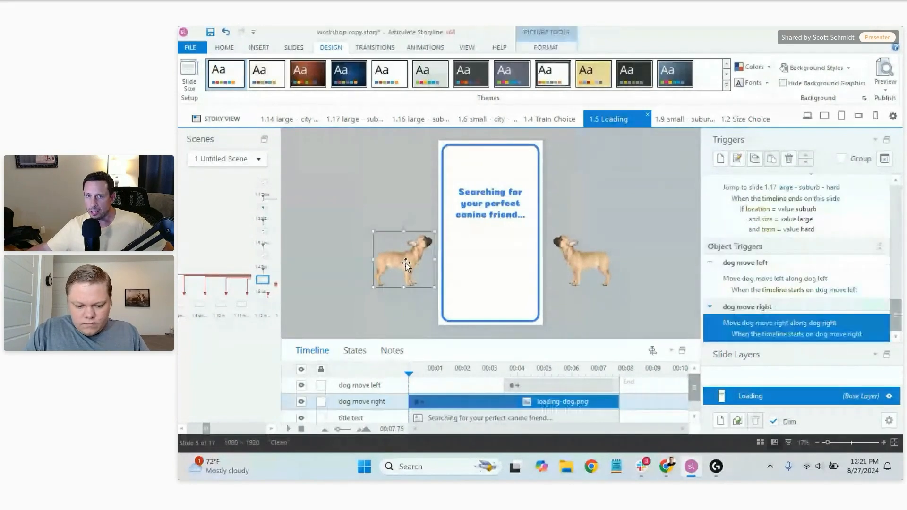
left_click(423, 49)
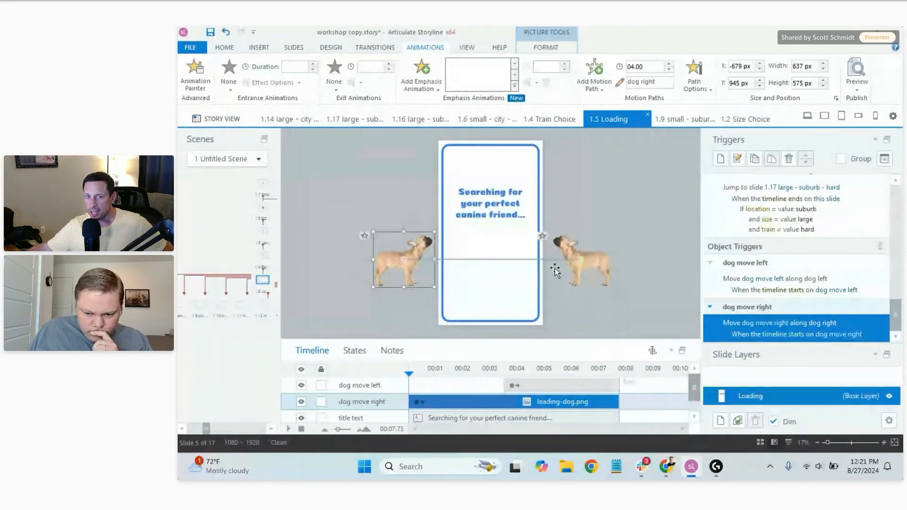
left_click(630, 249)
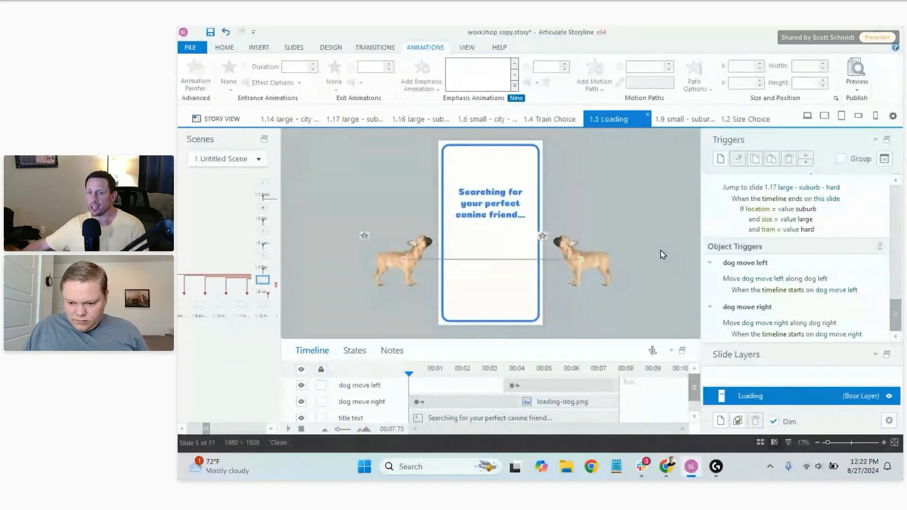
Examine the Loading slide's conditional jump triggers, comparing their location, size and train conditions
left_click_drag(896, 320, 892, 198)
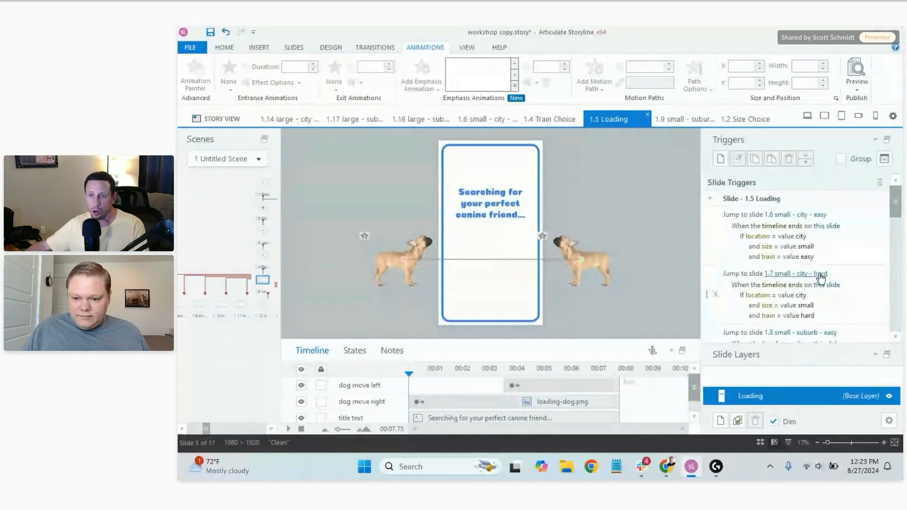
scroll(833, 271, "down", 3)
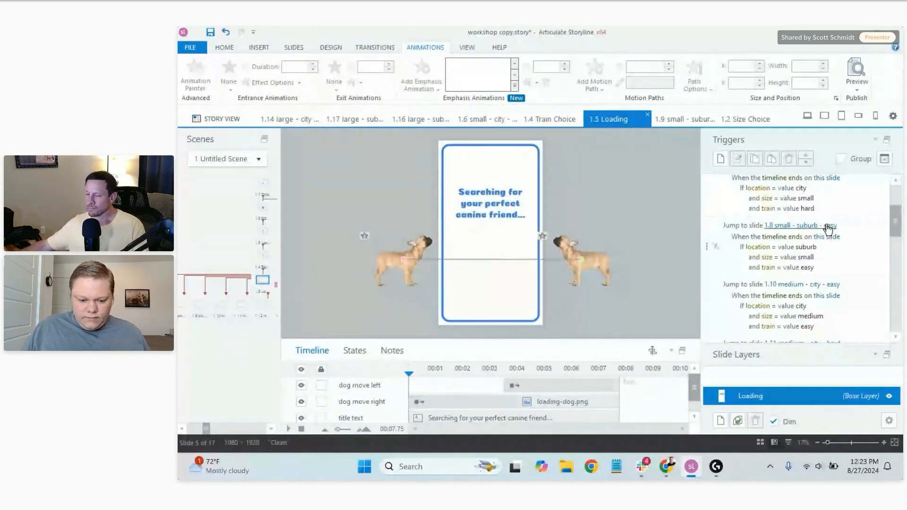
left_click_drag(894, 224, 894, 206)
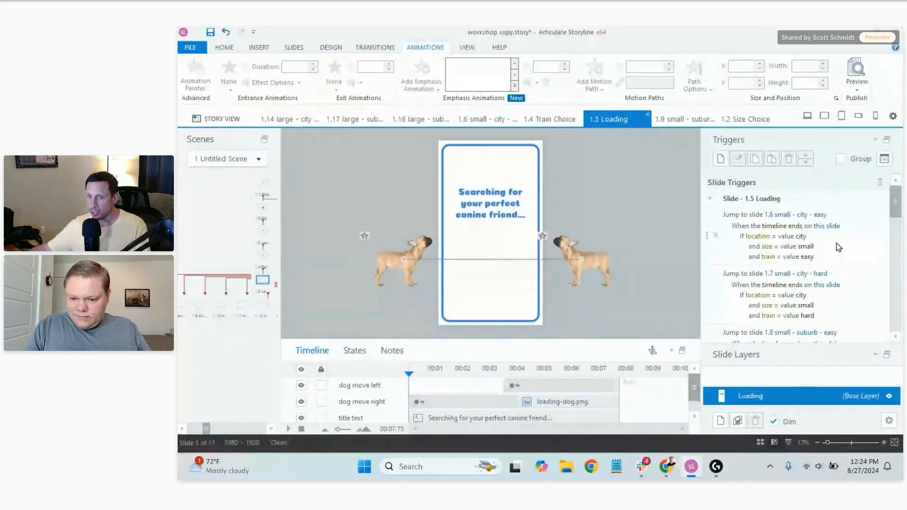
Try joining the size condition with "or" in the jump to 1.6 small - city - easy, restore "and", and discard the edit
left_click(849, 245)
double_click(849, 245)
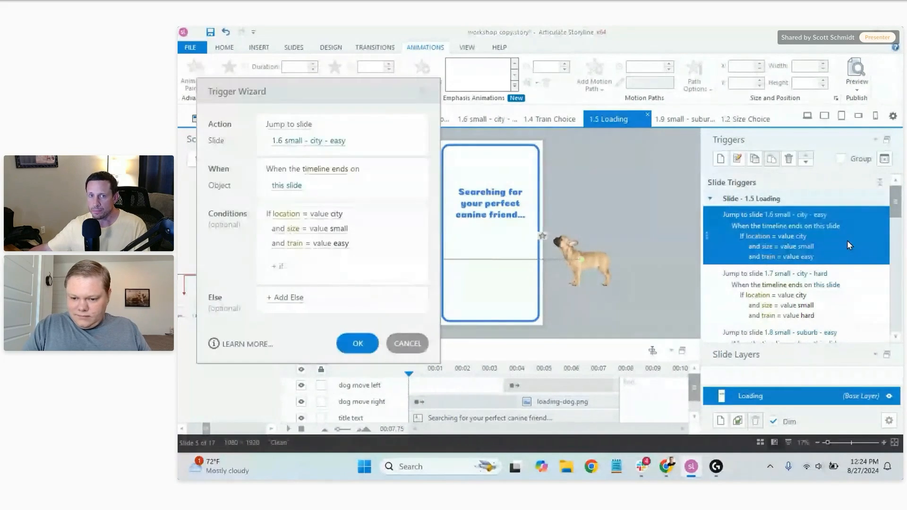
left_click_drag(448, 81, 668, 77)
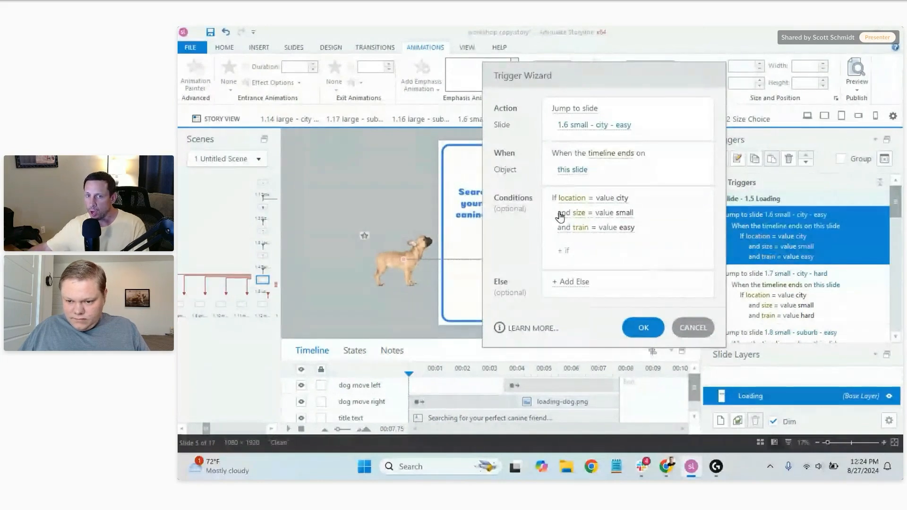
left_click(563, 227)
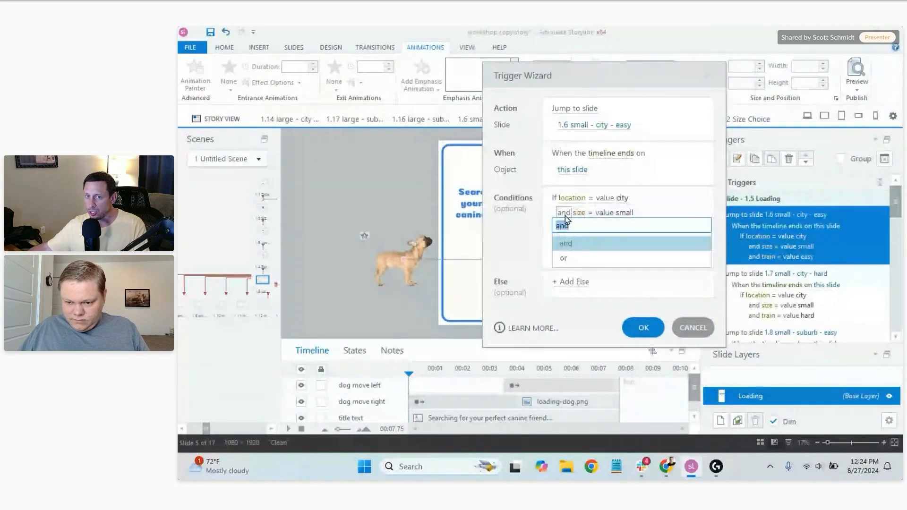
left_click(565, 259)
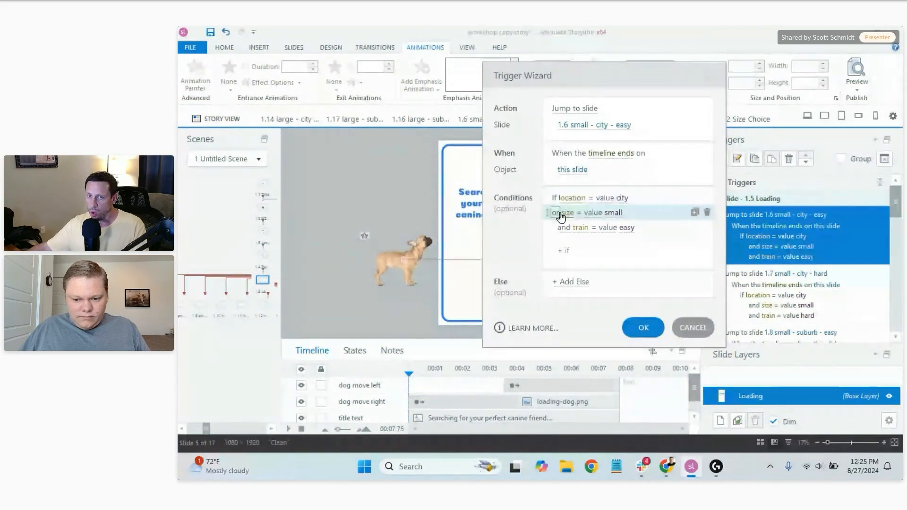
left_click(557, 213)
left_click(562, 241)
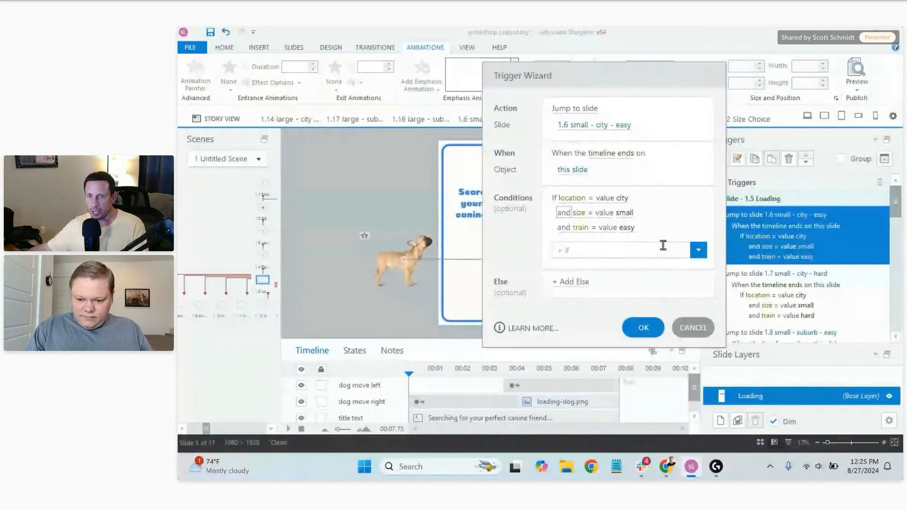
left_click(693, 331)
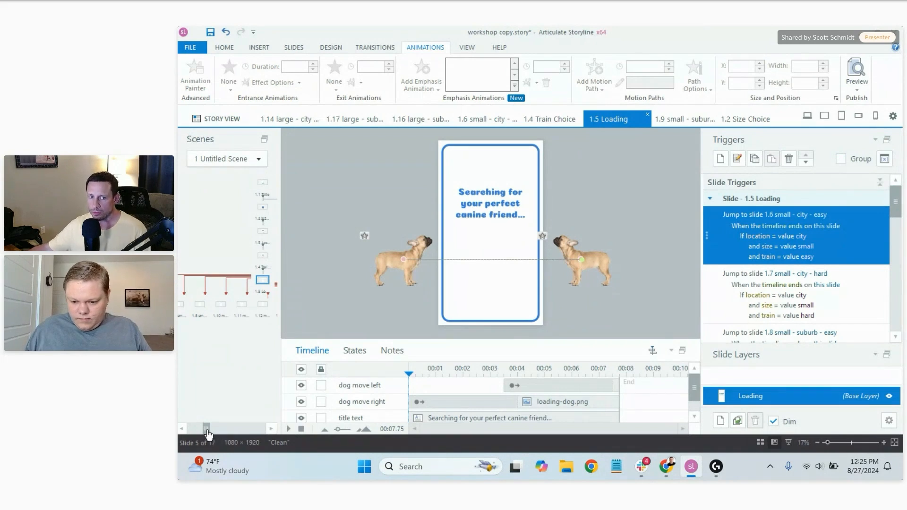
Start a new trigger on the Loading slide that jumps to slide 1.9 small - suburb - hard
left_click_drag(210, 430, 264, 422)
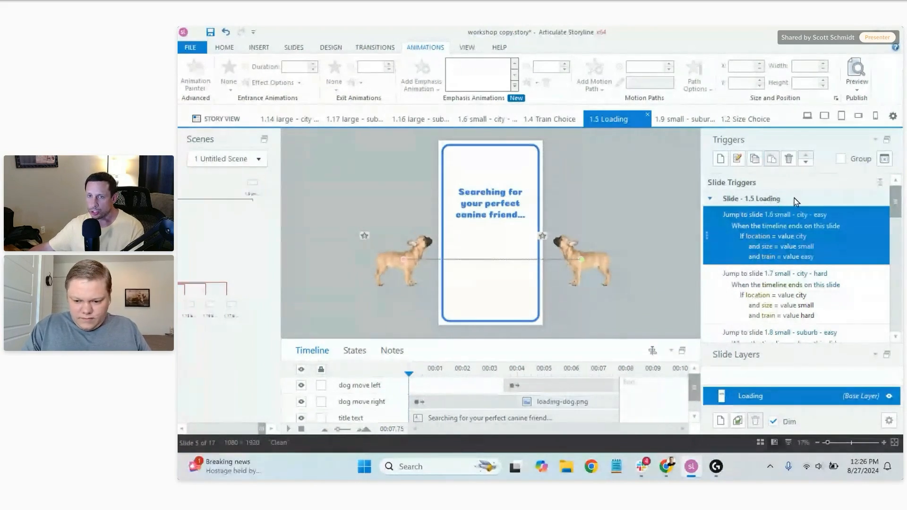
left_click(720, 160)
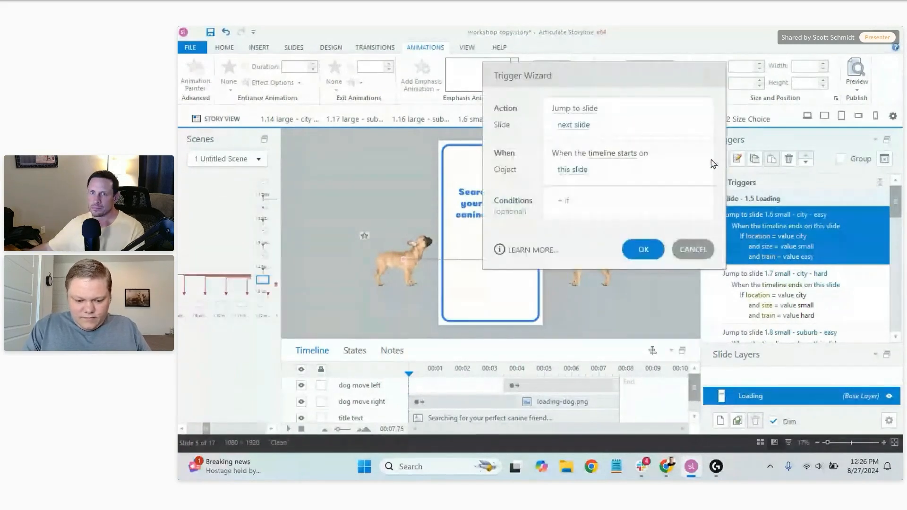
left_click_drag(644, 81, 523, 108)
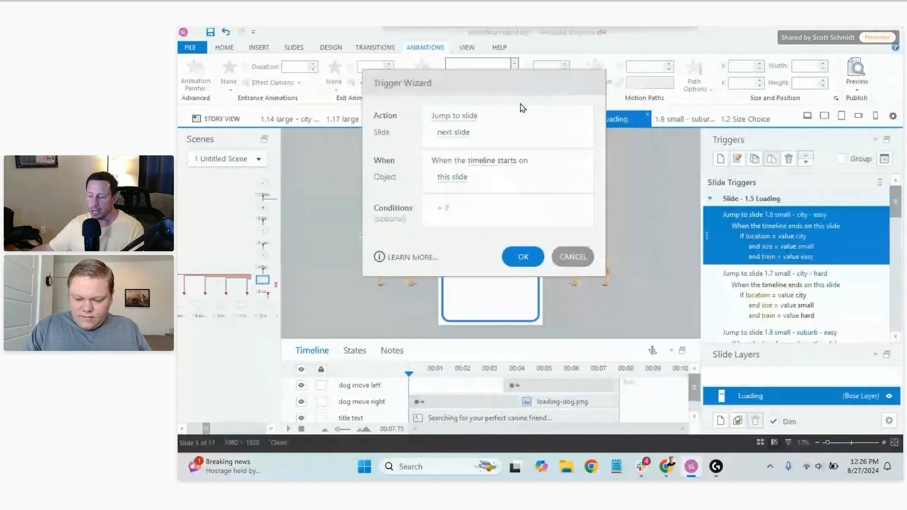
left_click(454, 134)
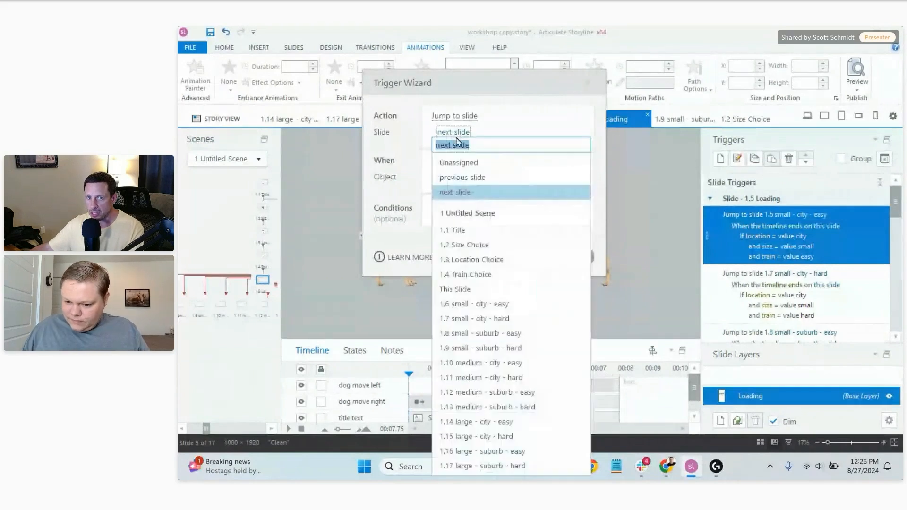
left_click(485, 348)
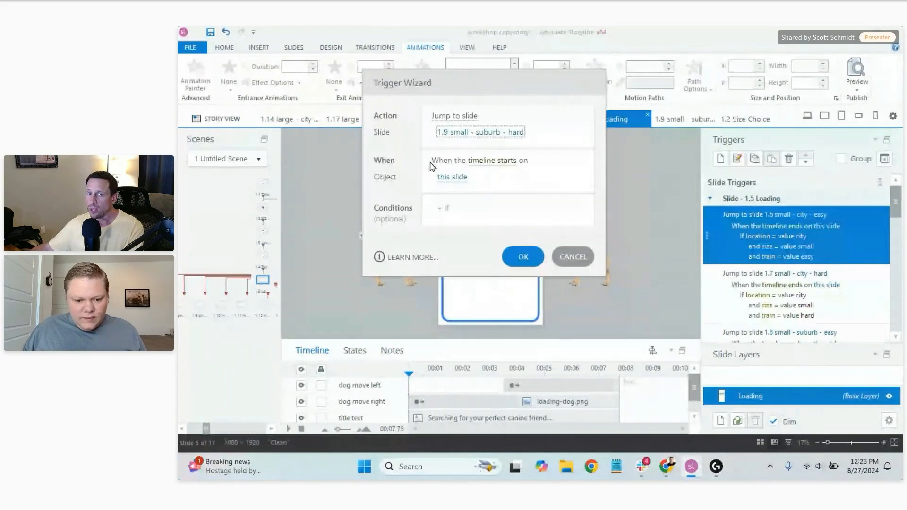
Set the new trigger's event to when the timeline ends on this slide
left_click(492, 161)
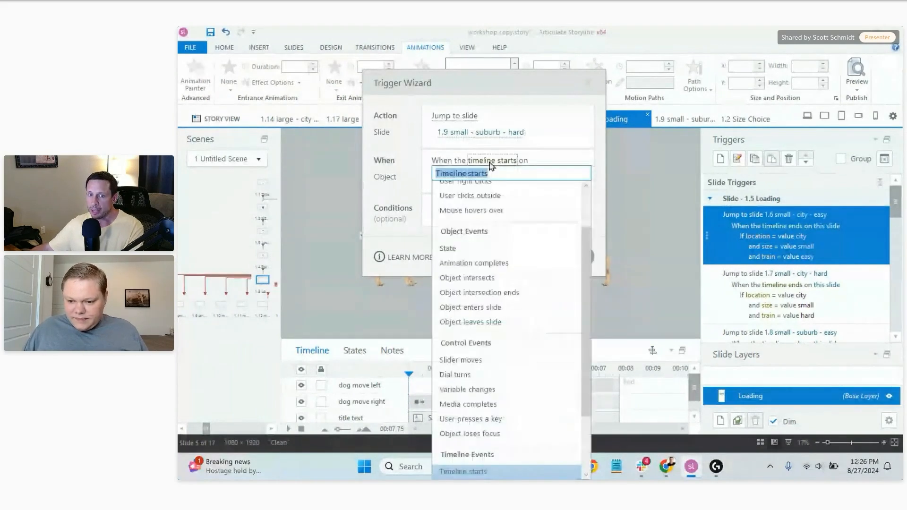
scroll(483, 379, "down", 2)
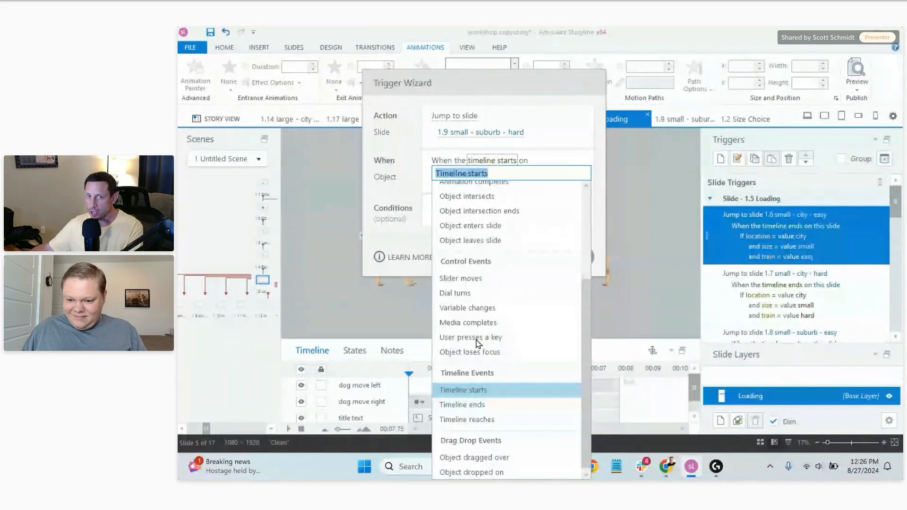
left_click(554, 149)
left_click(492, 161)
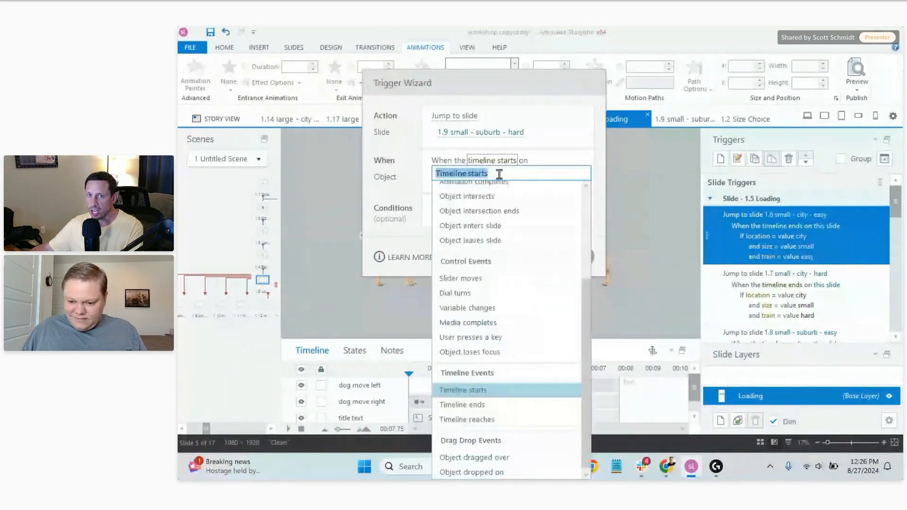
left_click(491, 407)
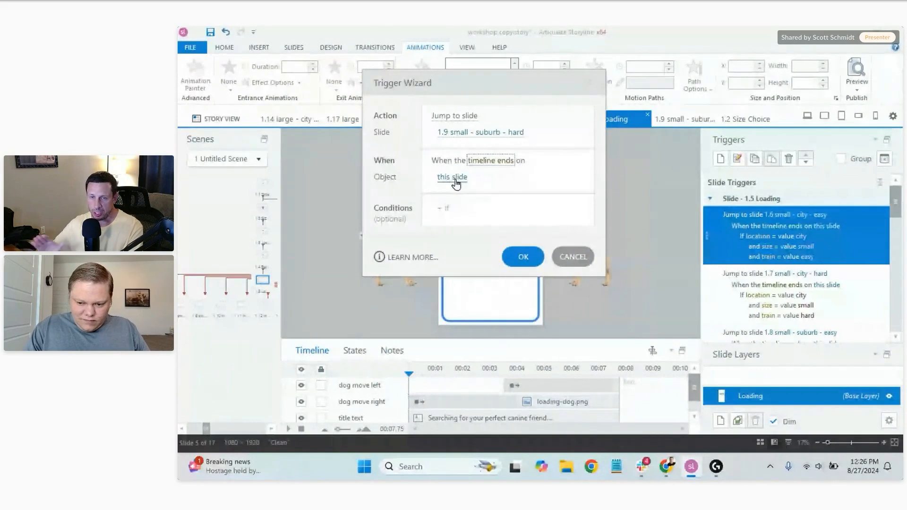
Add a condition to the new trigger requiring the location variable to equal the value suburb
left_click(456, 206)
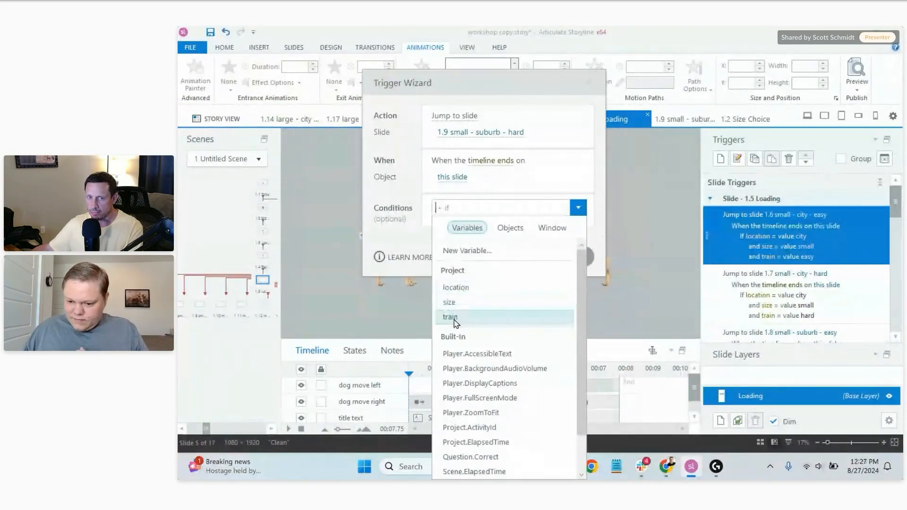
left_click(478, 289)
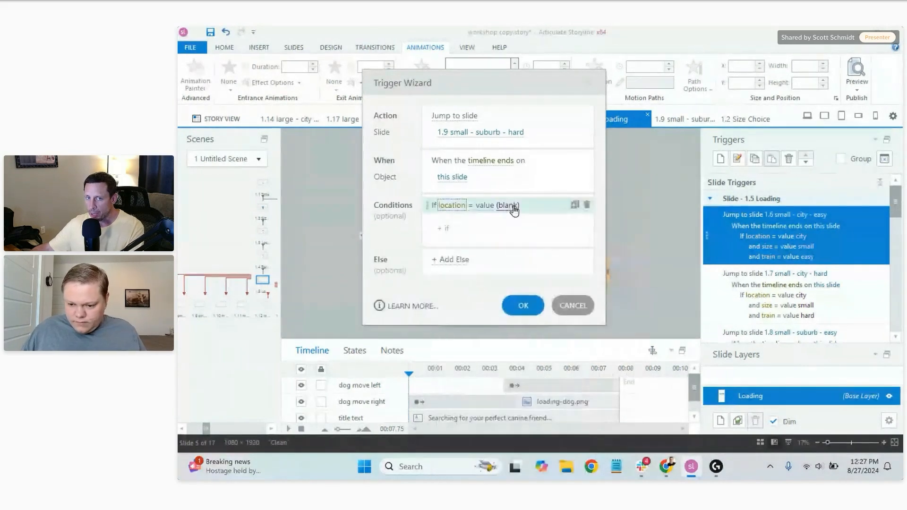
left_click(502, 208)
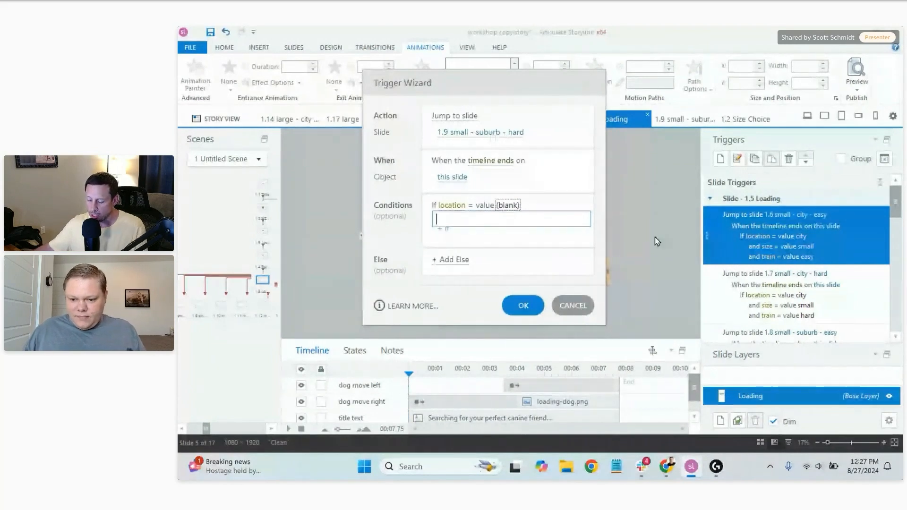
type("suburb")
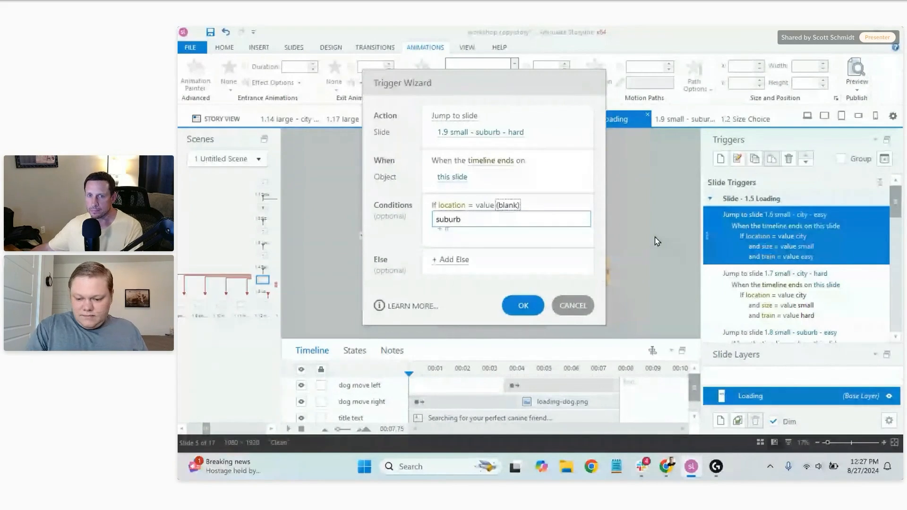
left_click(588, 193)
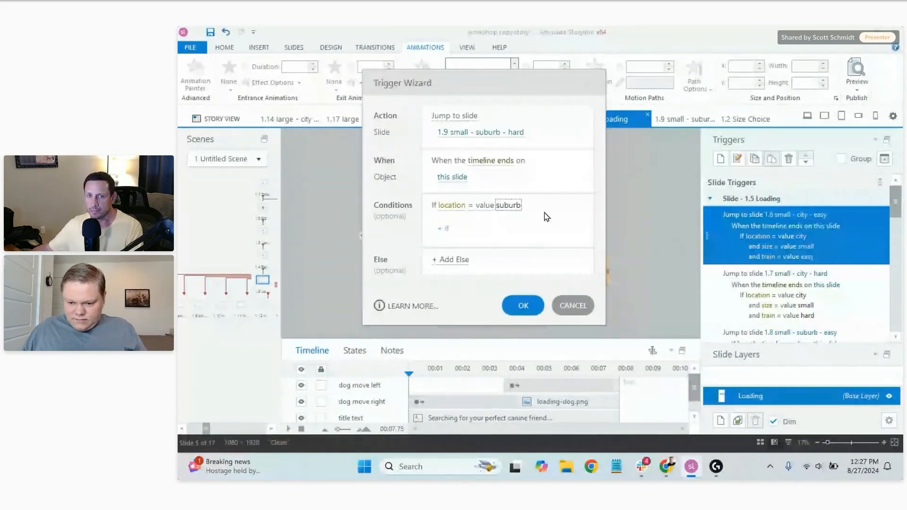
Add a second condition to the new trigger requiring the size variable to equal the value small
left_click(466, 229)
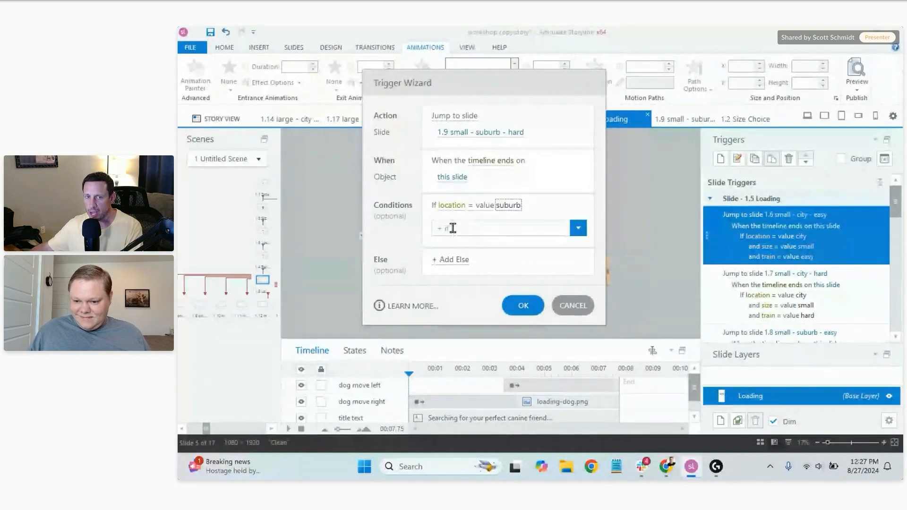
left_click(453, 228)
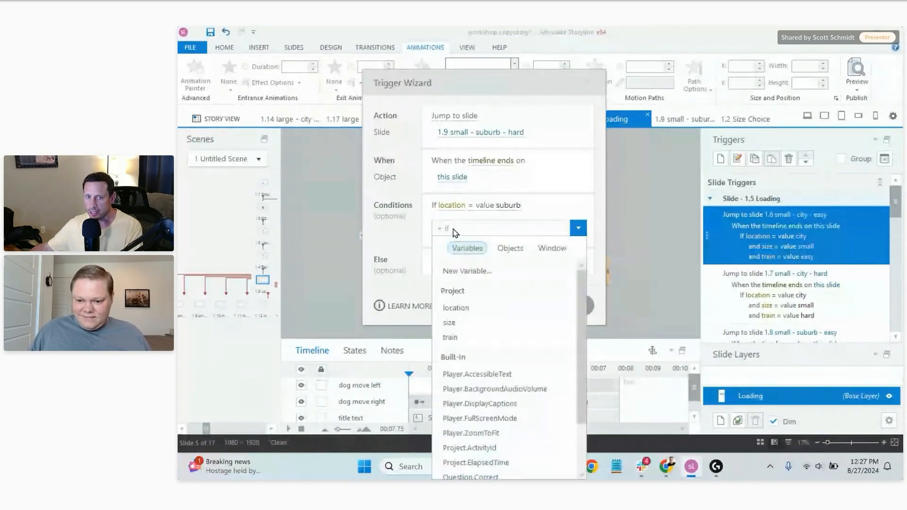
left_click(461, 324)
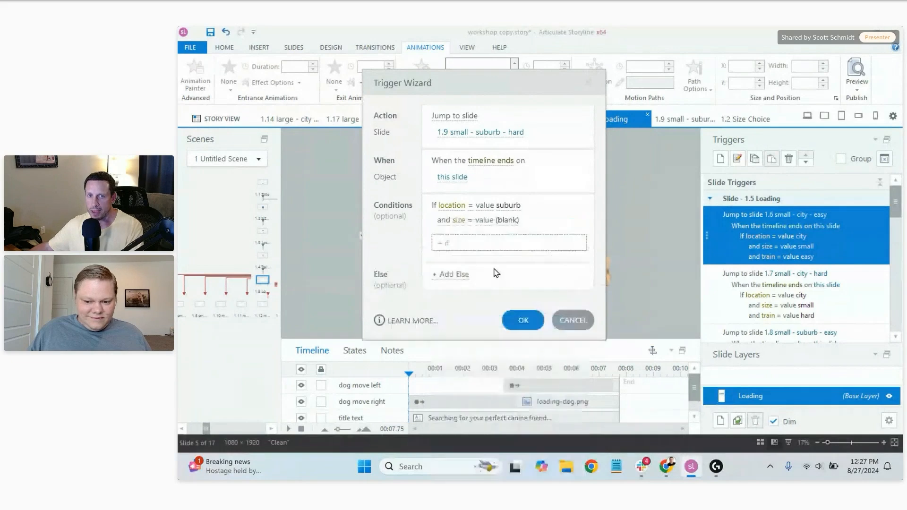
left_click(511, 221)
type("dmall")
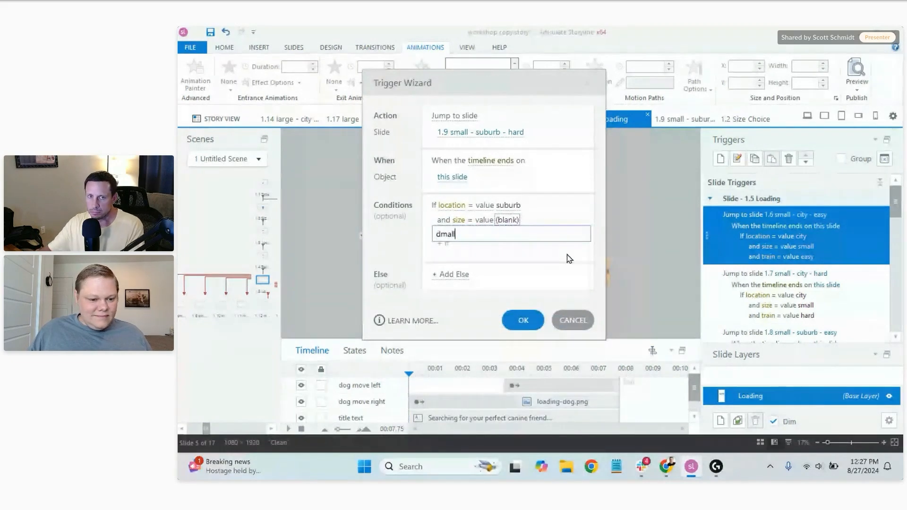
key("BackSpace")
key("BackSpace")
key("BackSpace")
key("BackSpace")
key("BackSpace")
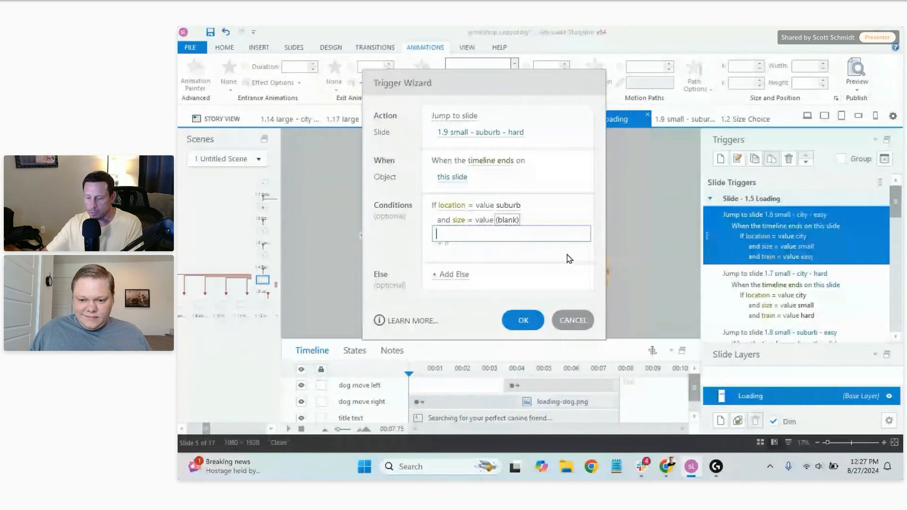
type("small")
key("Return")
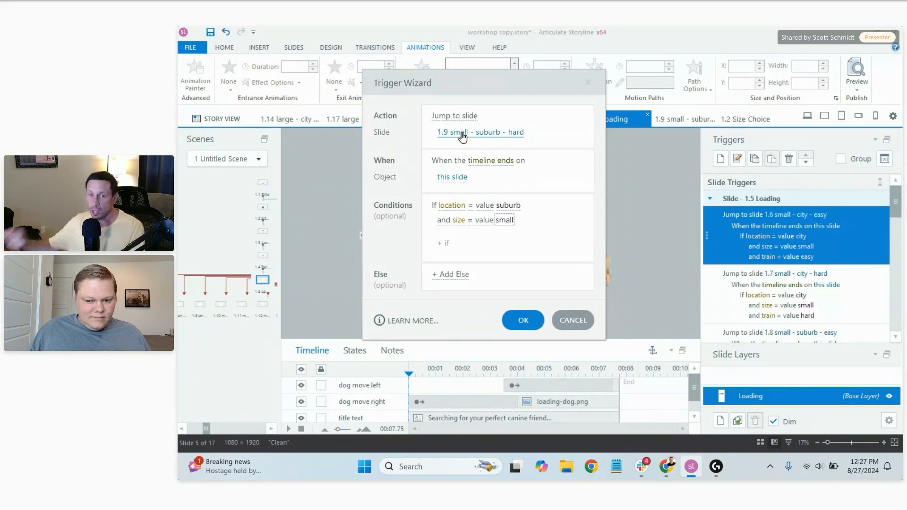
Add a condition requiring the train variable to equal the value hard, and save the new trigger
left_click(446, 242)
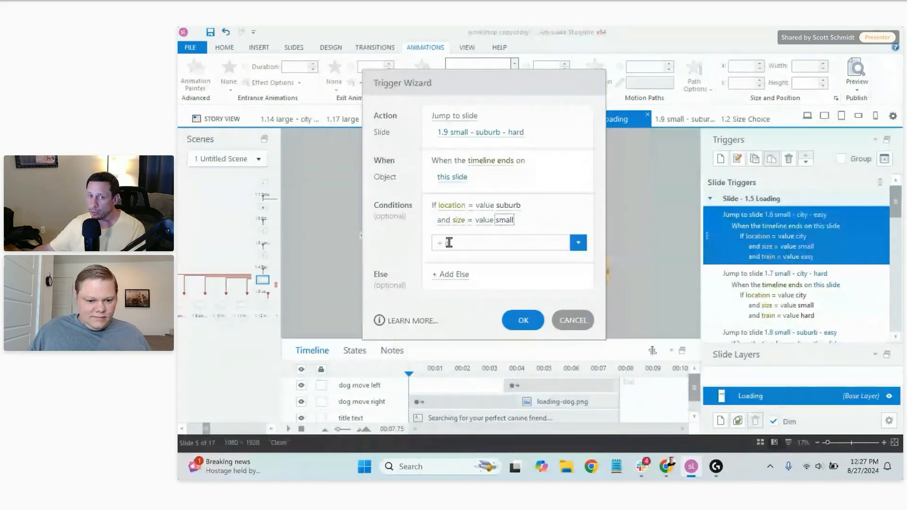
left_click(452, 243)
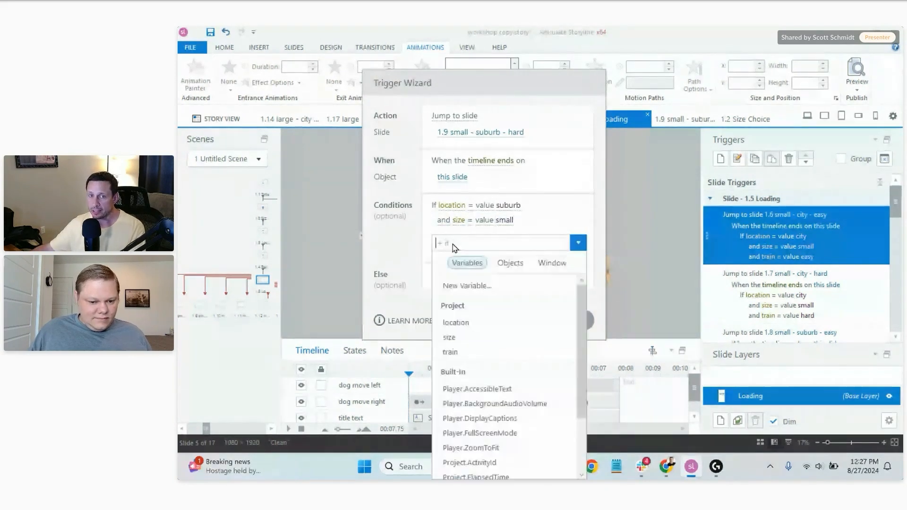
left_click(463, 357)
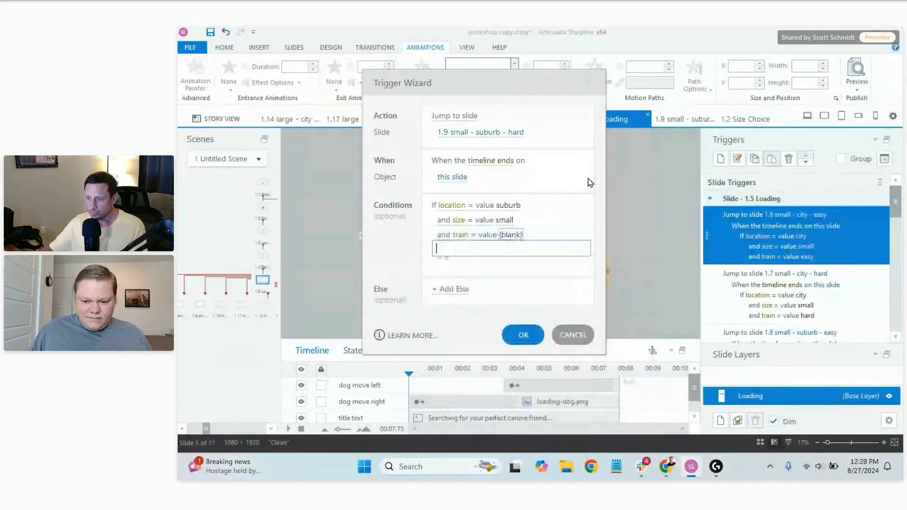
type("hard")
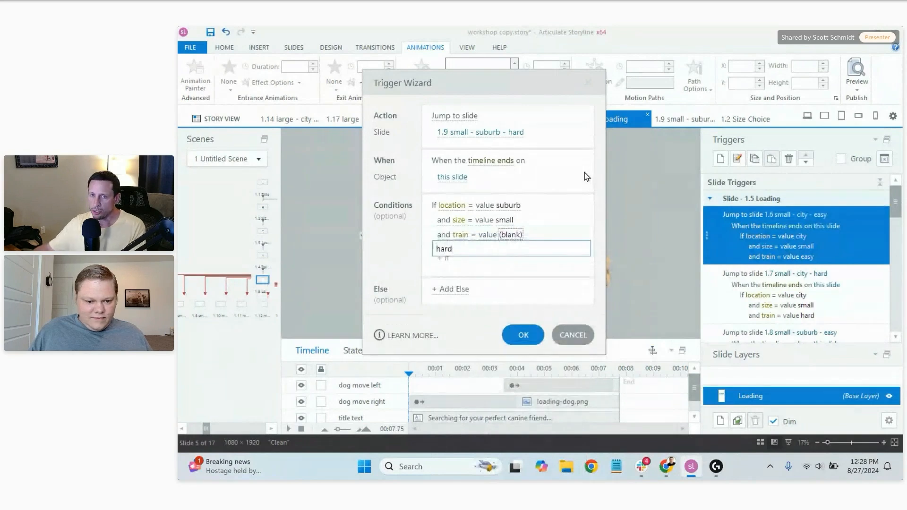
key("Return")
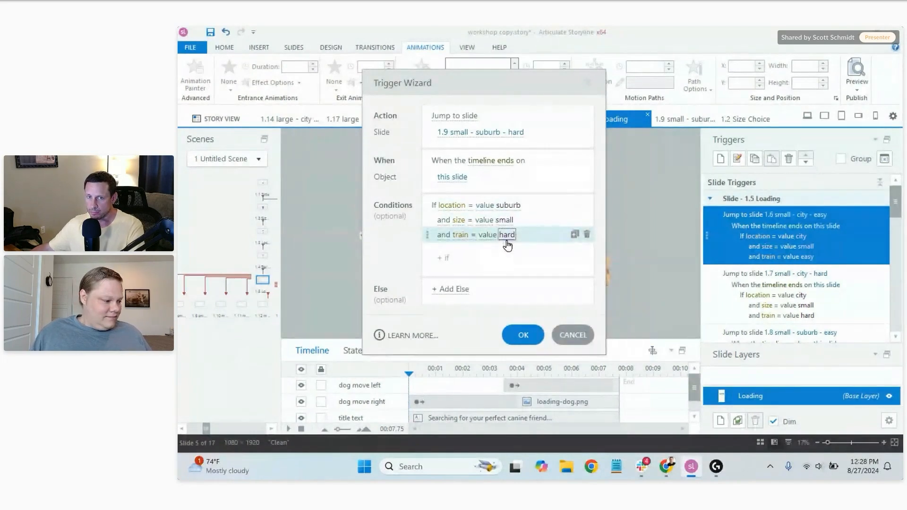
left_click(523, 334)
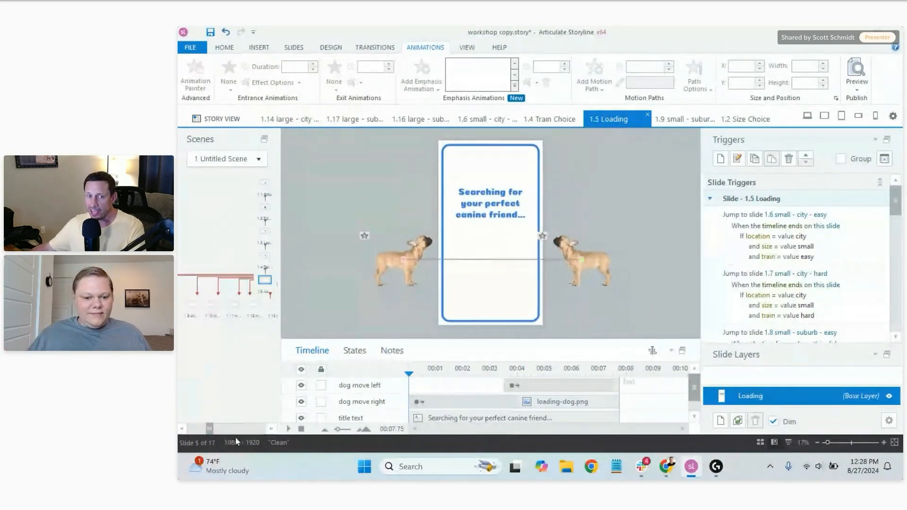
Examine in Story View how the Loading slide branches to the result slides, including 1.9 small - suburb - hard
left_click_drag(209, 429, 269, 428)
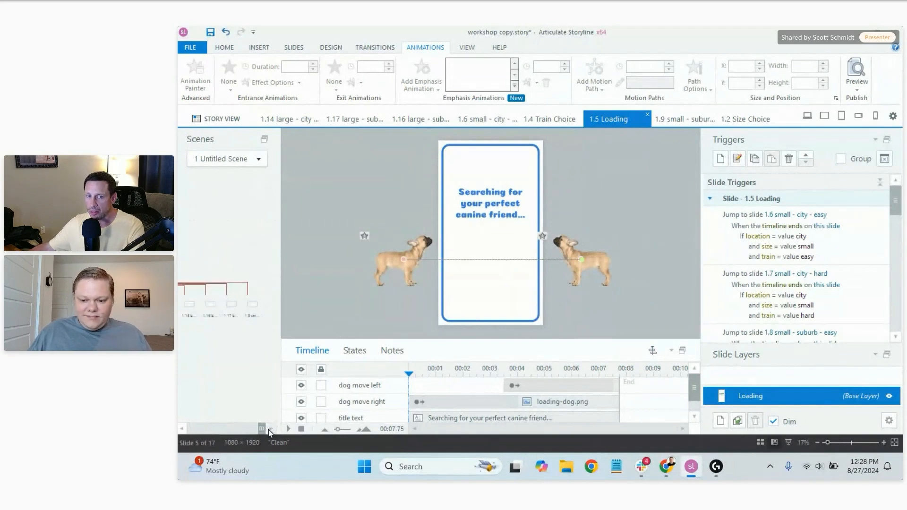
left_click_drag(263, 431, 217, 429)
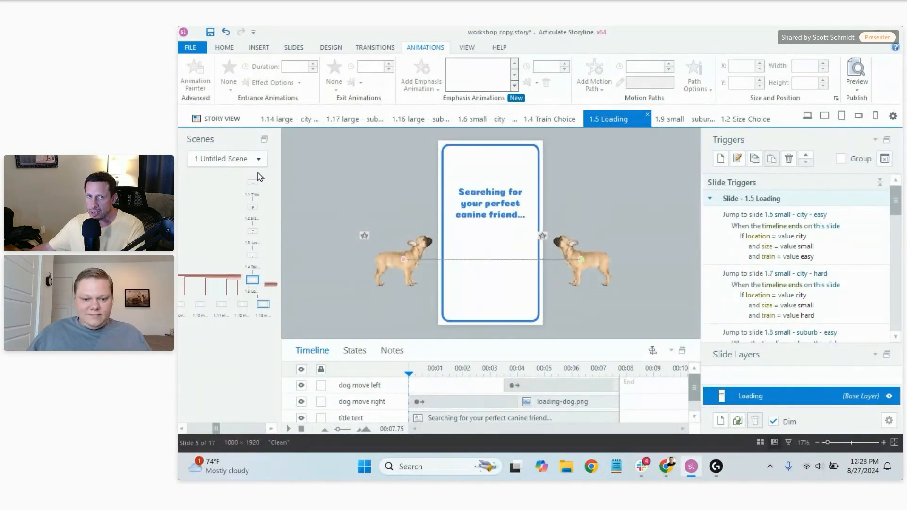
left_click(223, 119)
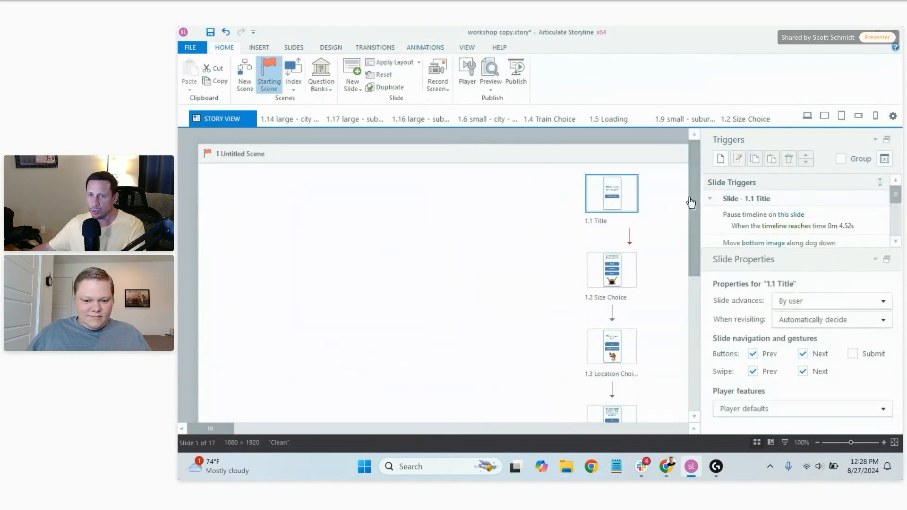
left_click_drag(691, 202, 686, 347)
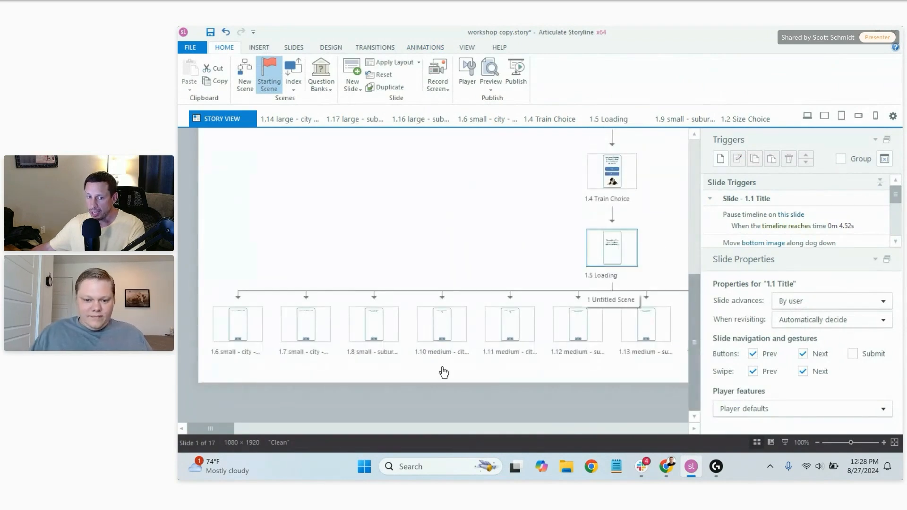
left_click_drag(213, 431, 671, 429)
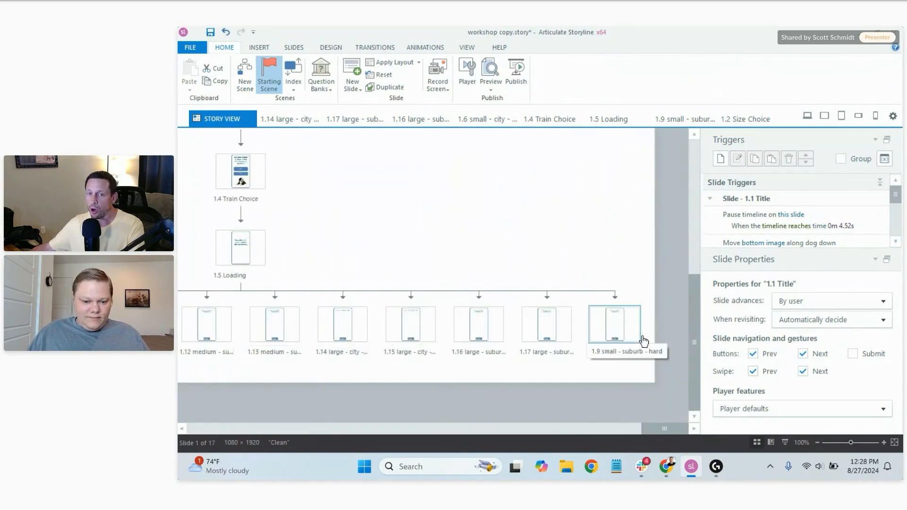
mouse_move(664, 429)
left_mouse_down()
mouse_move(194, 426)
mouse_move(666, 426)
left_mouse_up()
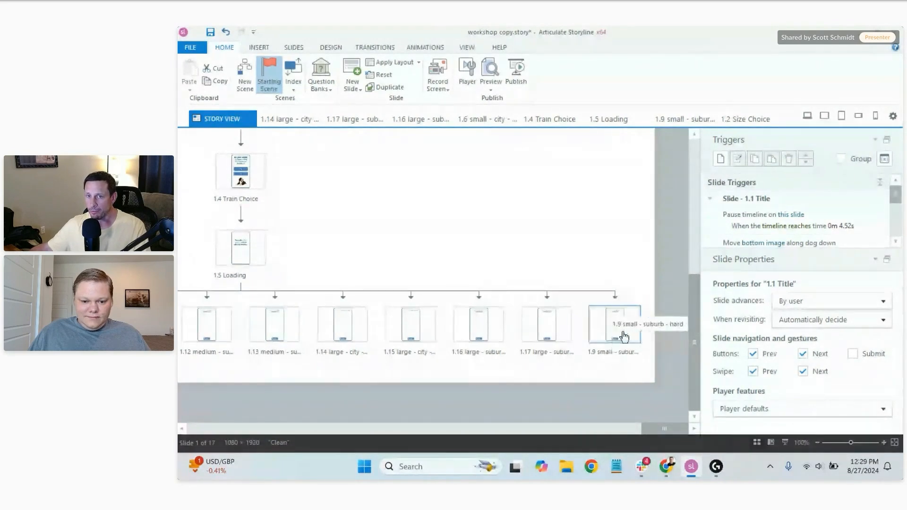
Open slide 1.9 small - suburb - hard for editing and enlarge its slide layers list
left_click(607, 117)
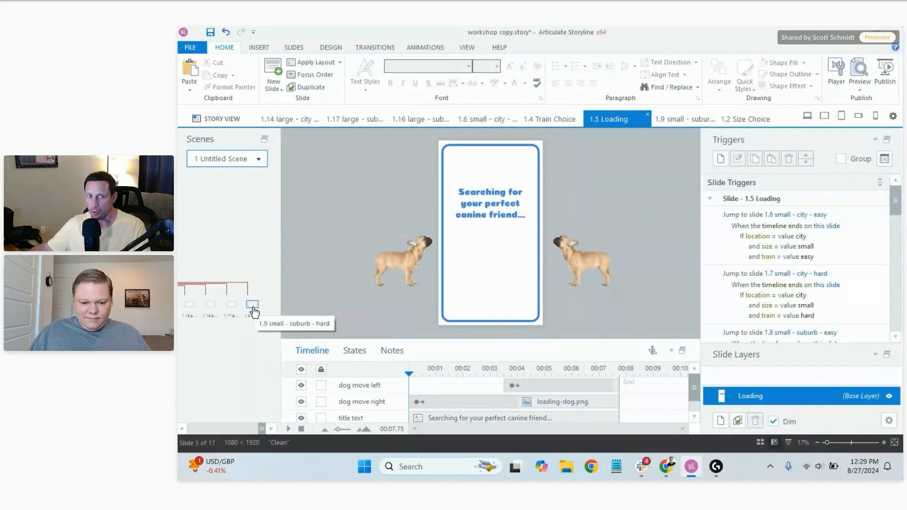
mouse_move(262, 429)
left_mouse_down()
mouse_move(188, 429)
mouse_move(261, 428)
left_mouse_up()
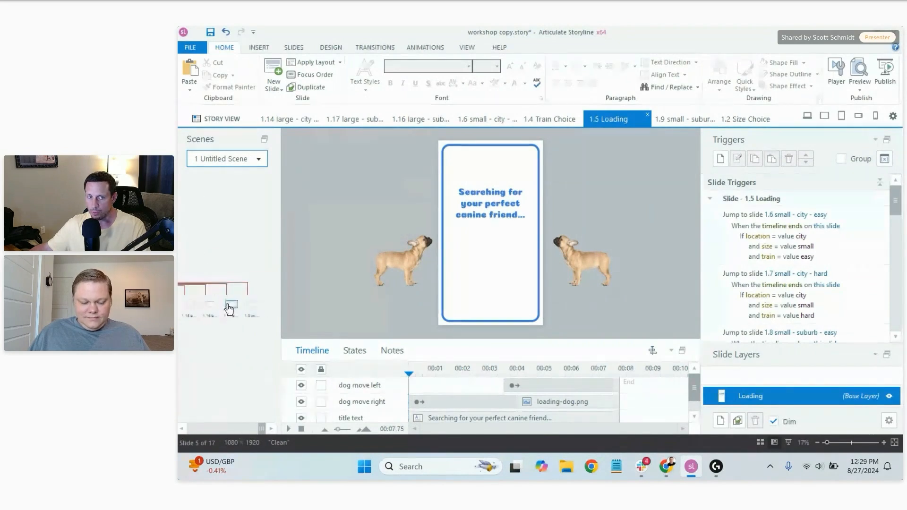
left_click(254, 307)
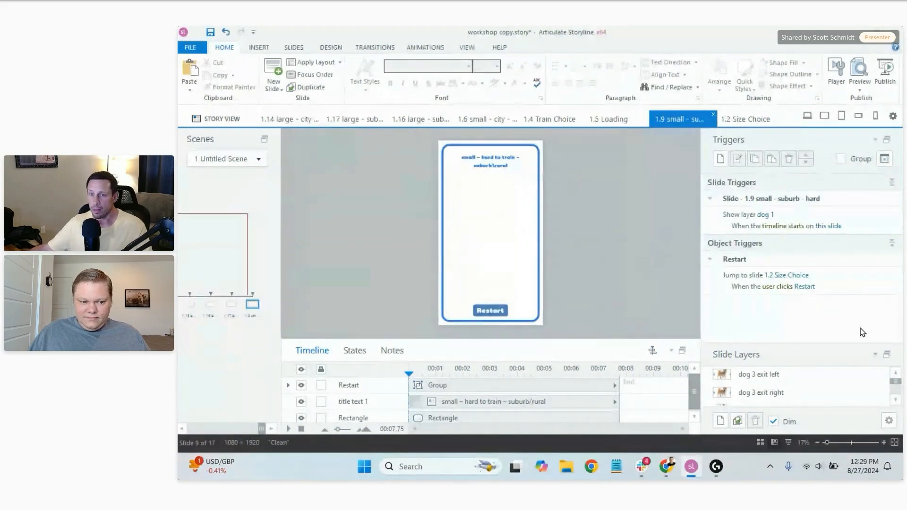
left_click_drag(842, 346, 841, 309)
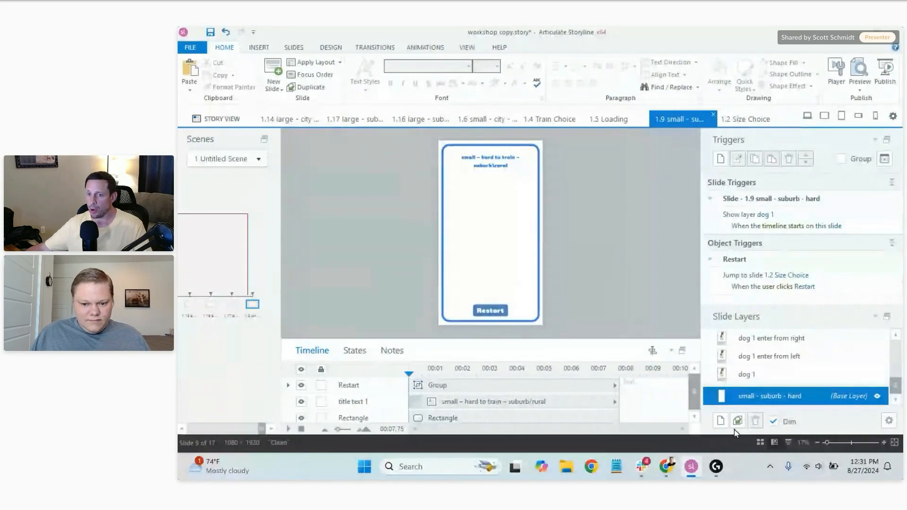
Compare the dog 1 layer with the base layer and its trigger that shows dog 1 when the timeline starts
left_click(748, 375)
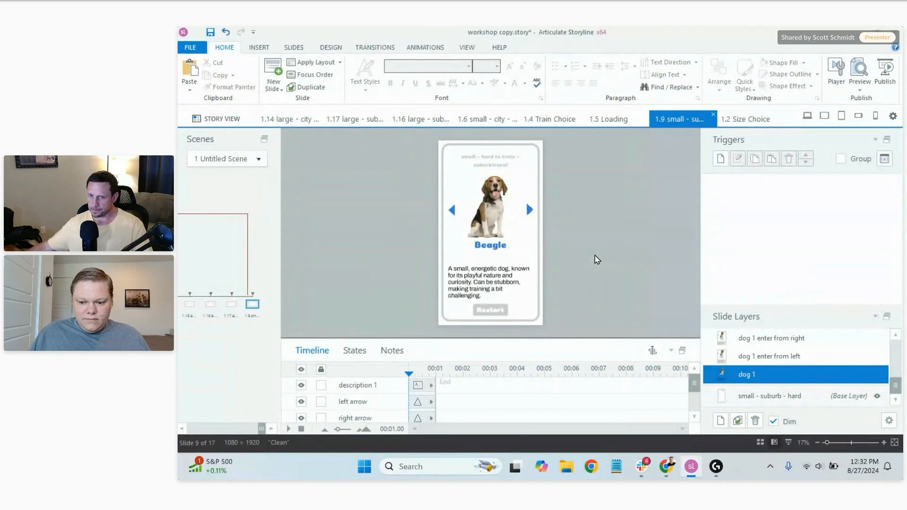
left_click(770, 397)
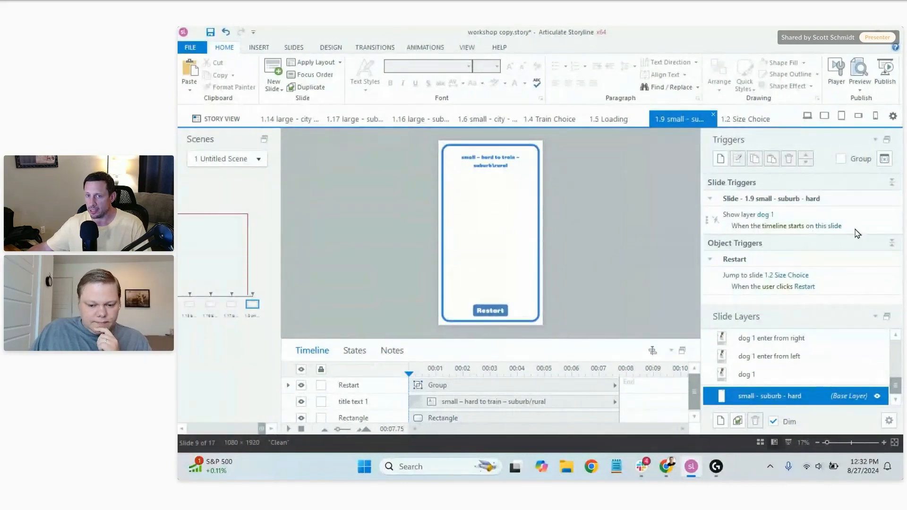
left_click(751, 376)
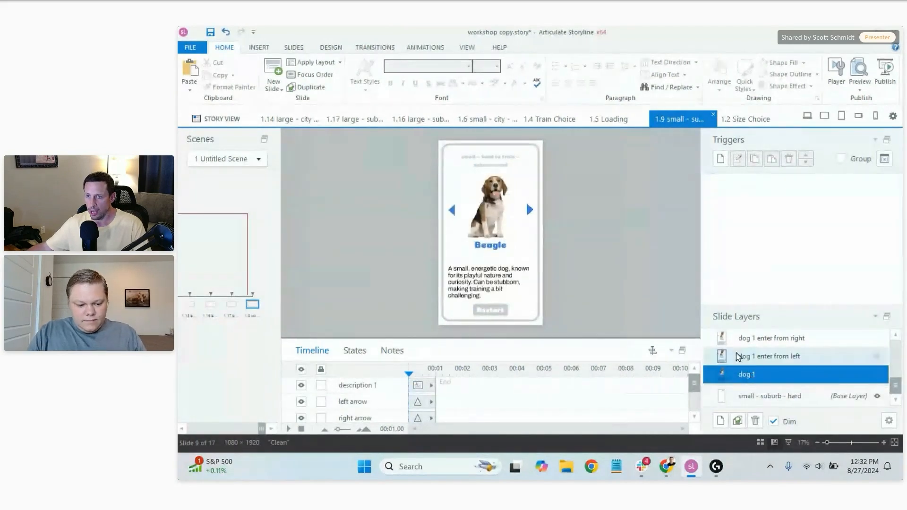
Preview only slide 1.9 small - suburb - hard, and return to its dog 1 layer in the editor
left_click(862, 93)
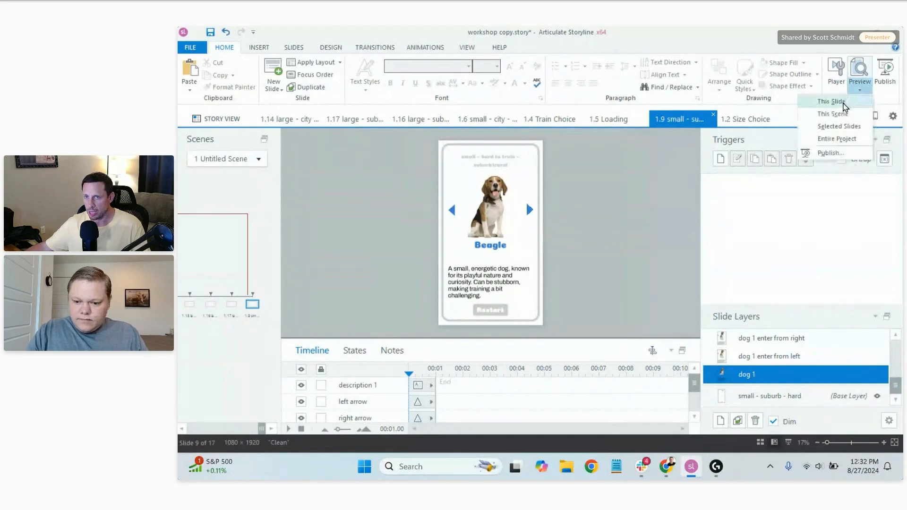
left_click(843, 103)
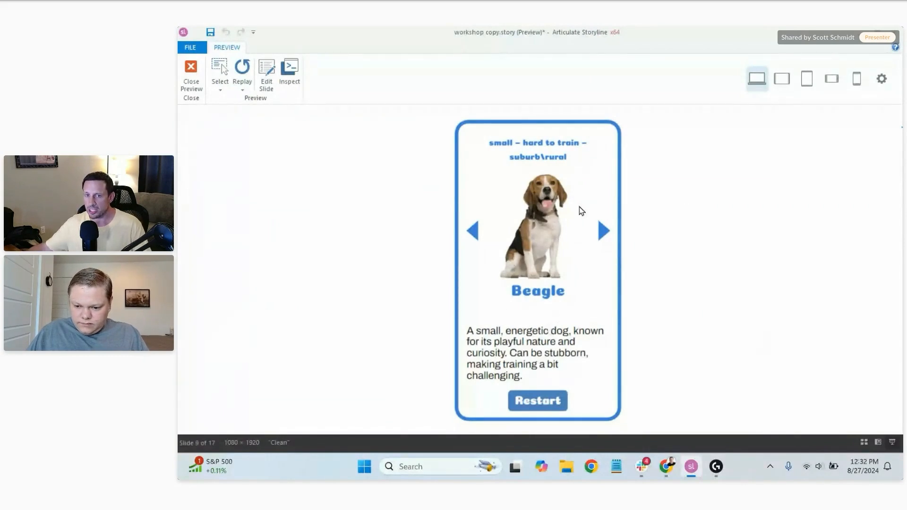
left_click(191, 75)
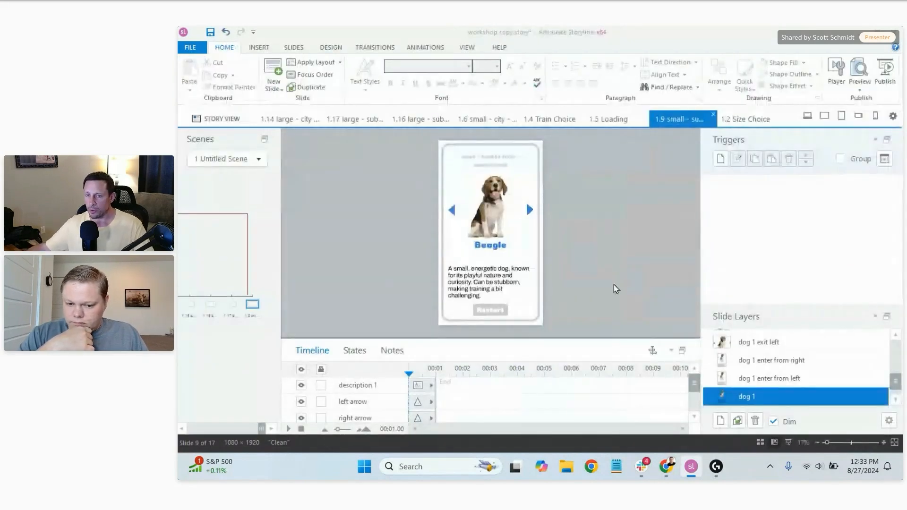
left_click(528, 210)
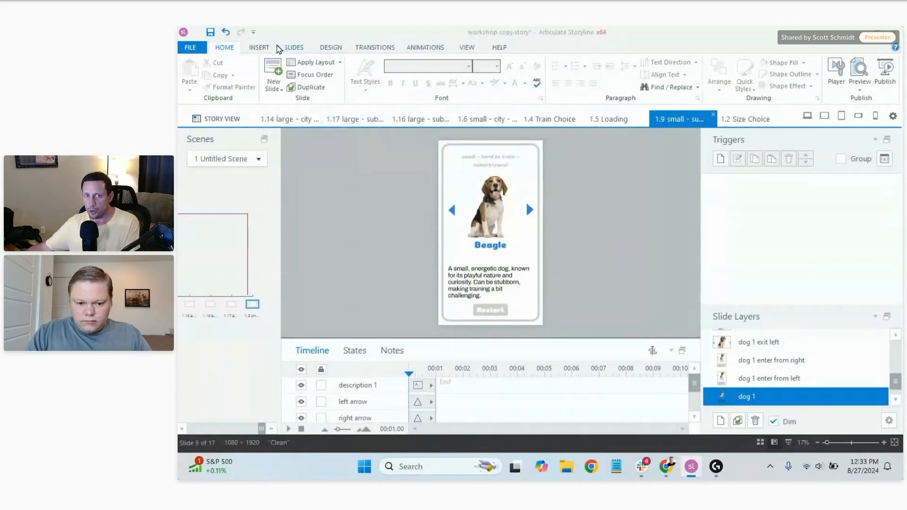
Add a text box reading "3 - 2 - 1" off the slide, beside the beagle's right arrow, on the dog 1 layer
left_click(259, 48)
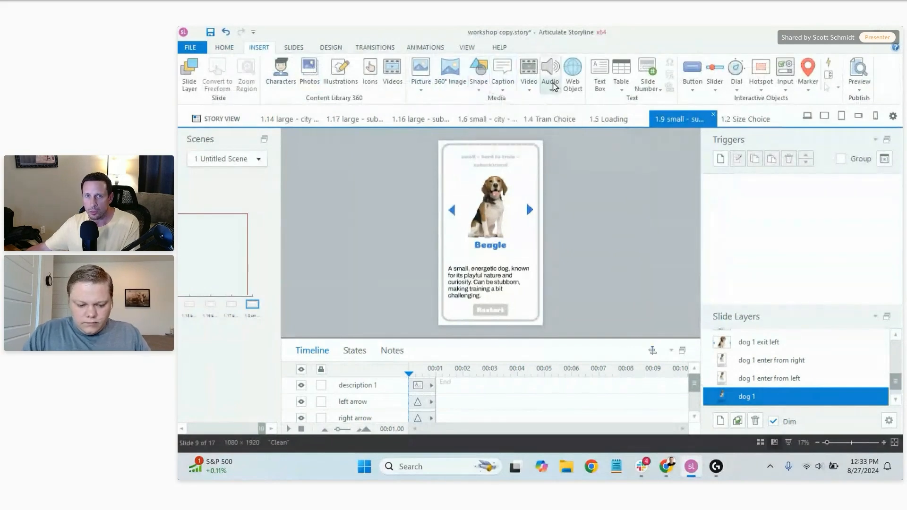
left_click(599, 76)
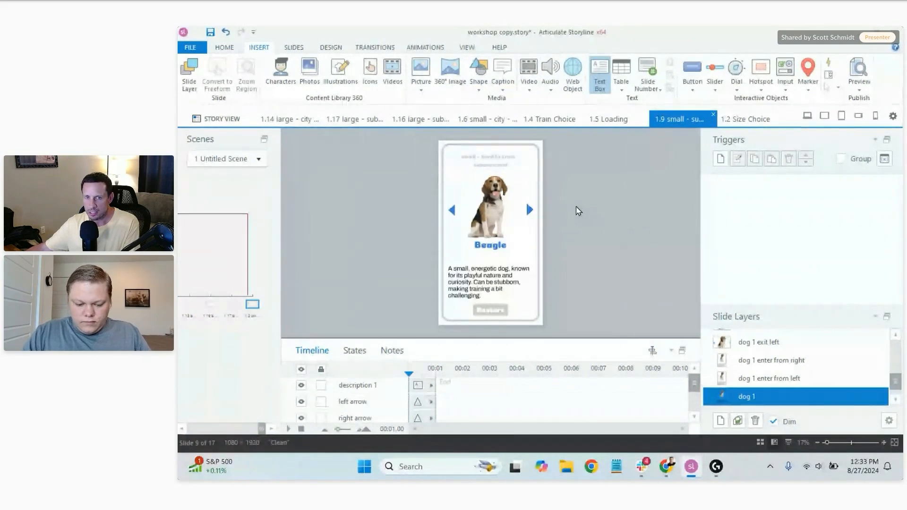
left_click(599, 86)
left_click(599, 76)
left_click(585, 208)
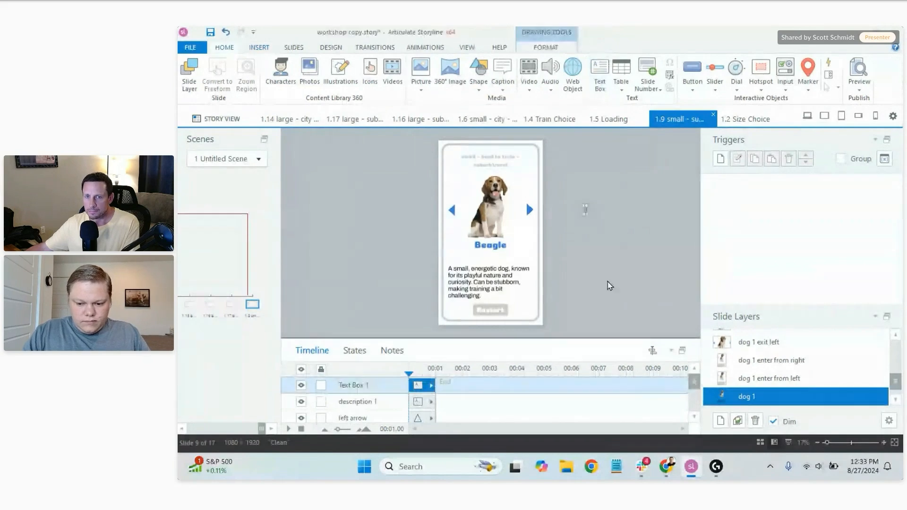
type("3 - 2")
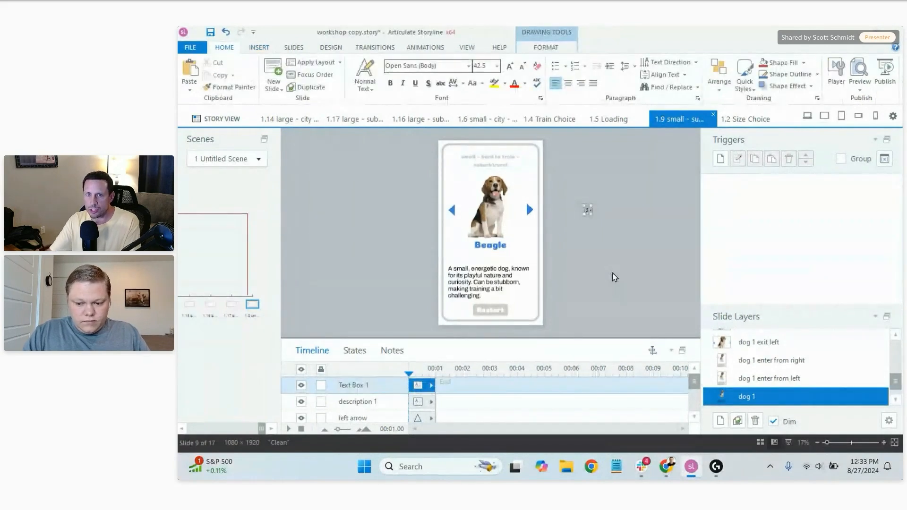
type(" -")
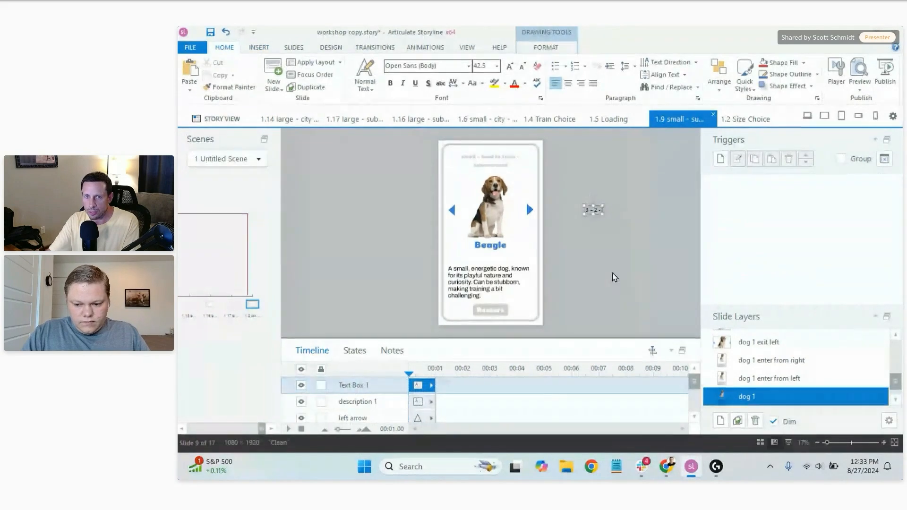
type(" 1")
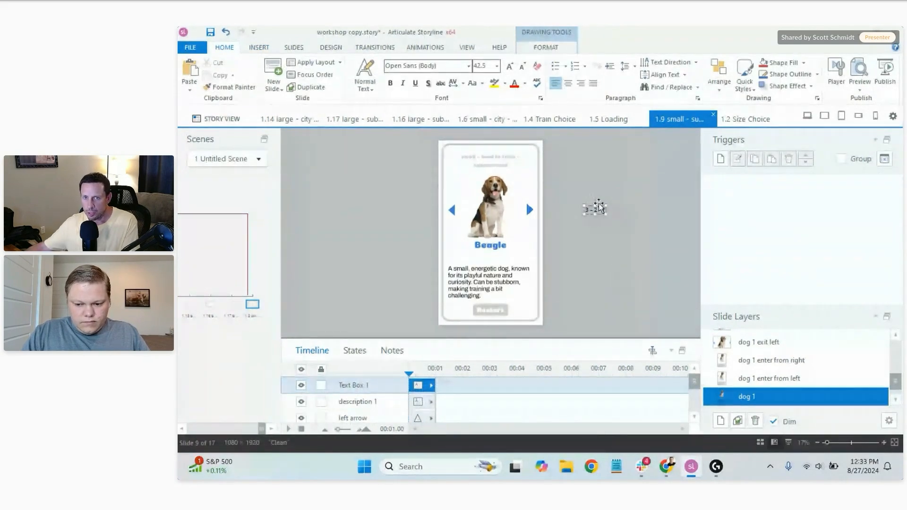
Enlarge the "3 - 2 - 1" text beside the slide to font size 96
triple_click(601, 207)
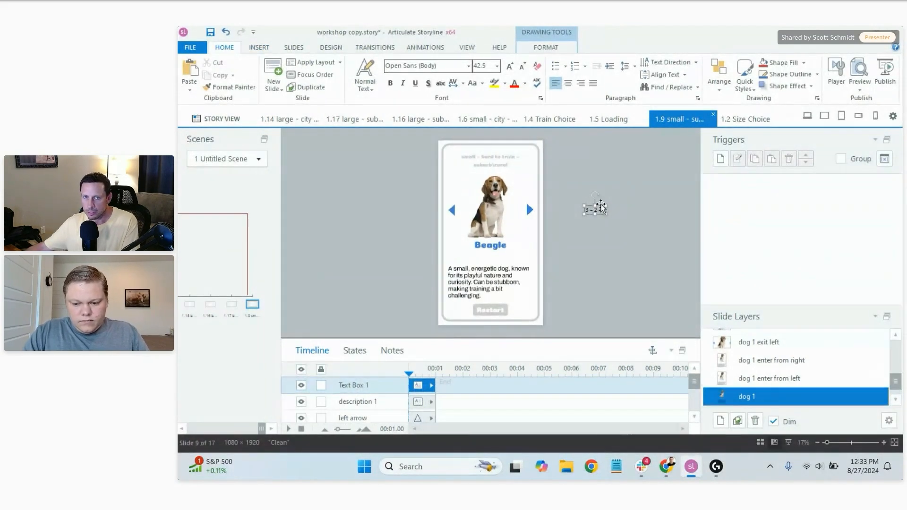
left_click(496, 66)
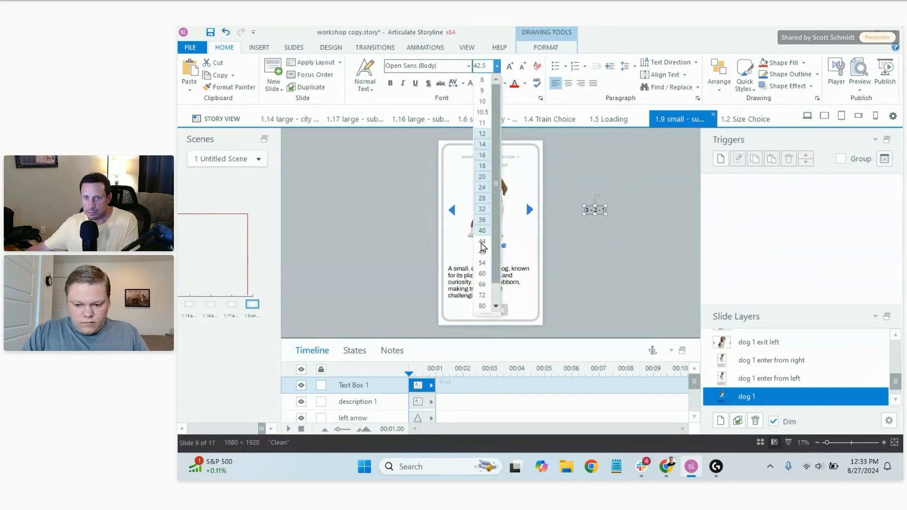
left_click(481, 311)
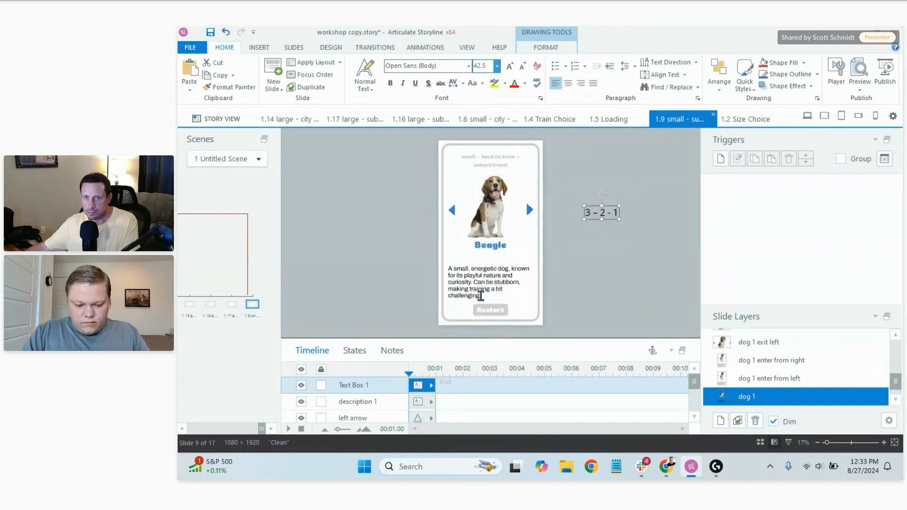
left_click(497, 66)
left_click(488, 307)
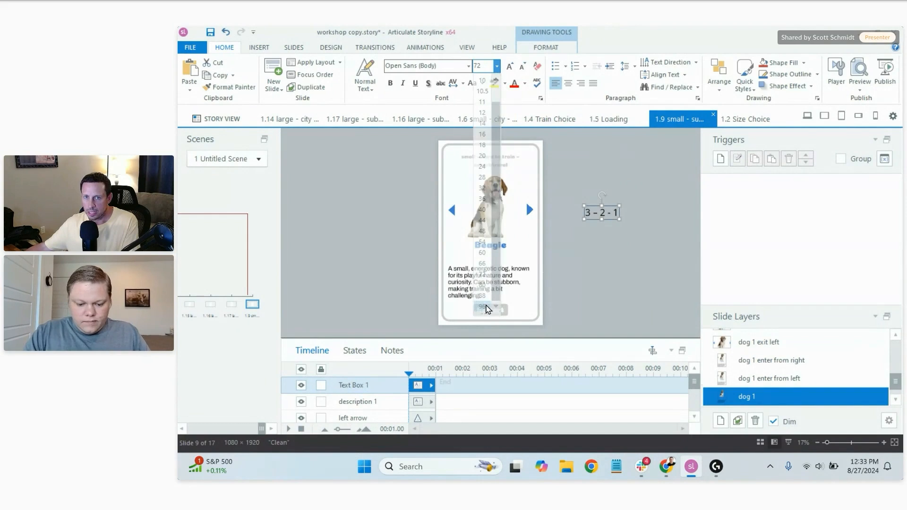
left_click(644, 273)
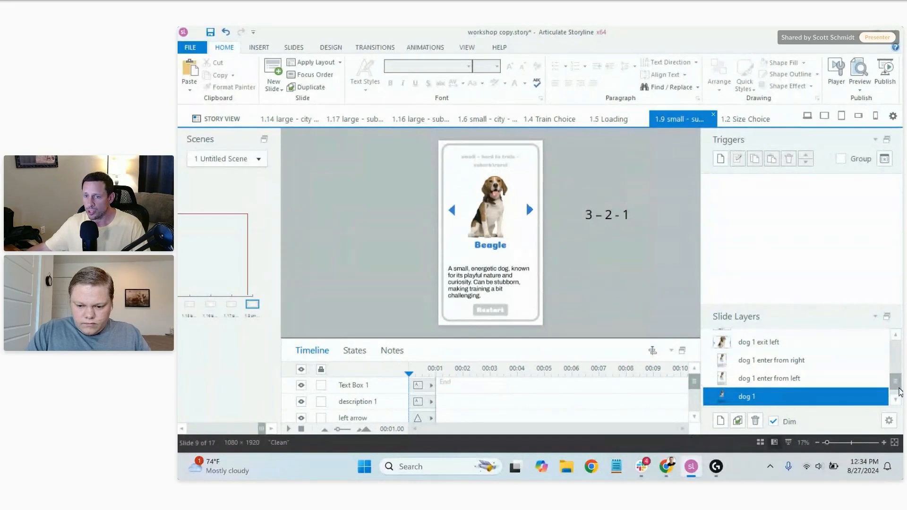
Review the triggers on the dog 1 enter from left, enter from right and exit left layers, and return to the dog 1 layer
scroll(898, 387, "up", 2)
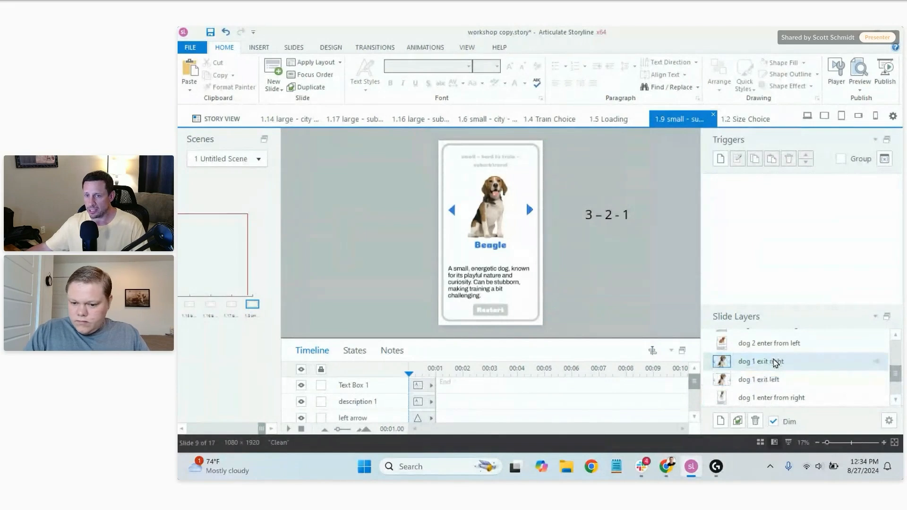
scroll(897, 377, "down", 1)
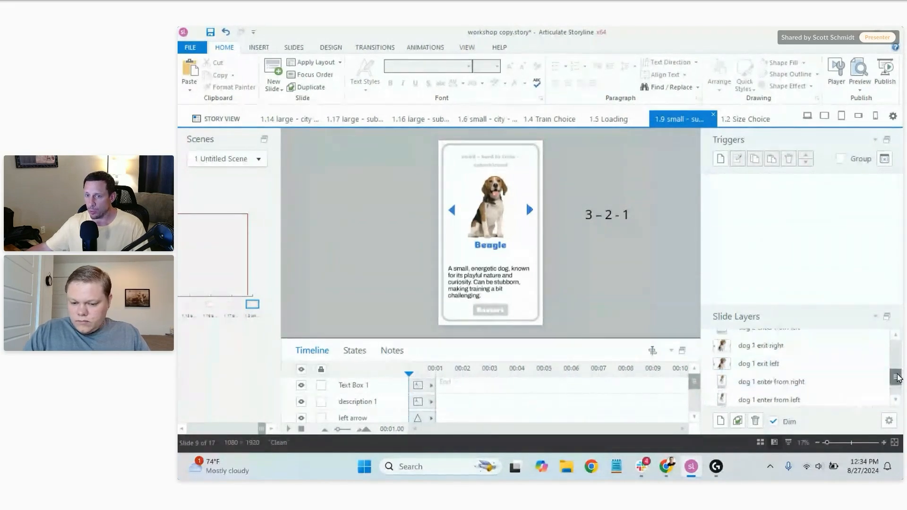
scroll(898, 377, "down", 1)
left_click_drag(838, 306, 838, 290)
scroll(746, 385, "down", 1)
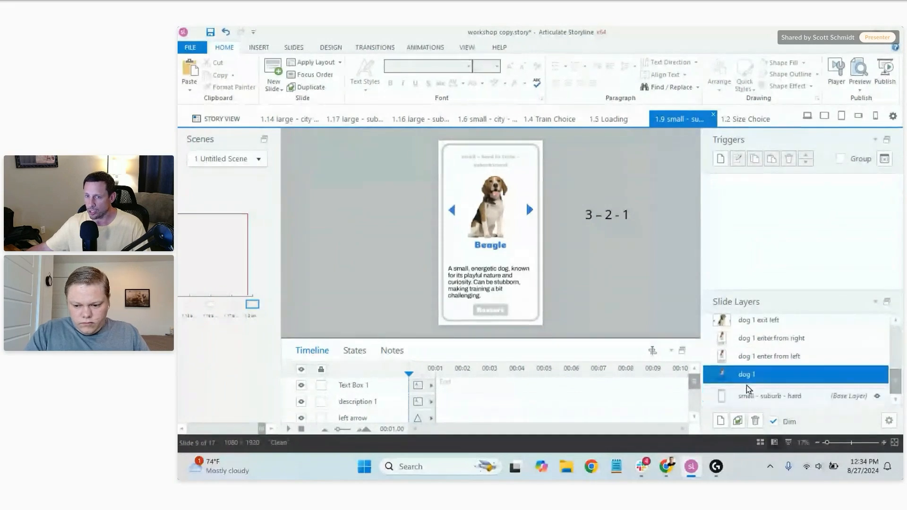
left_click(766, 356)
left_click(765, 338)
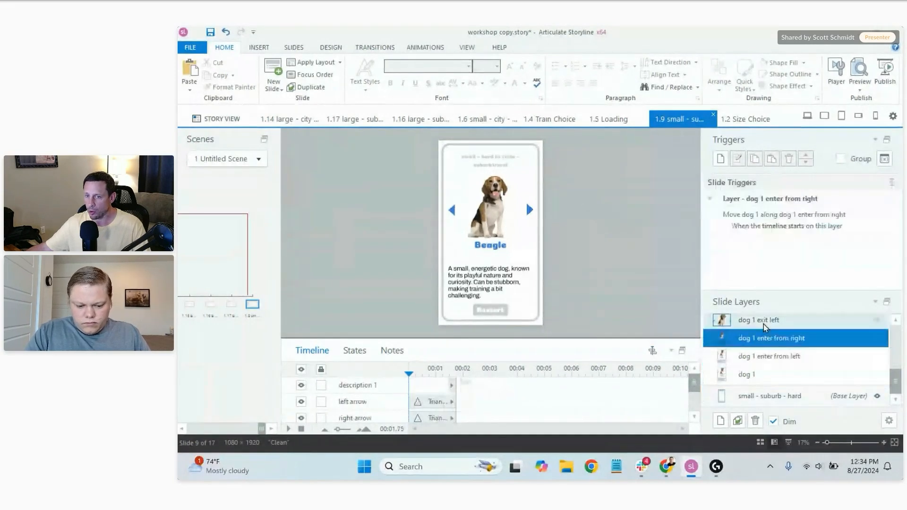
left_click(763, 321)
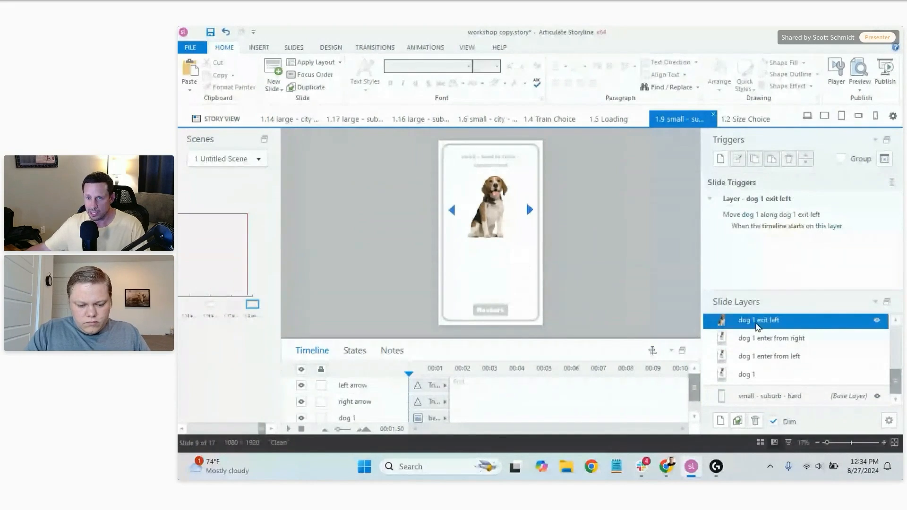
left_click(750, 374)
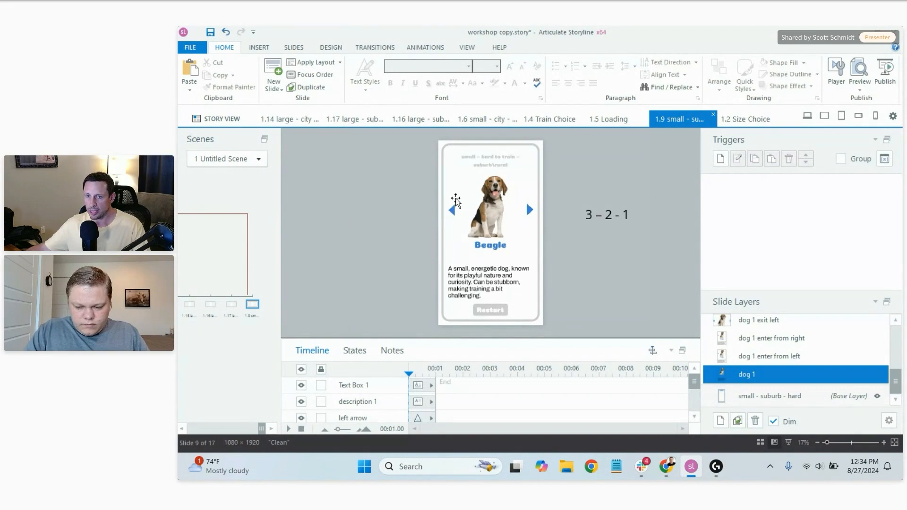
Create a trigger on the dog 1 layer with the action Show layer dog 3 enter from right
left_click(720, 159)
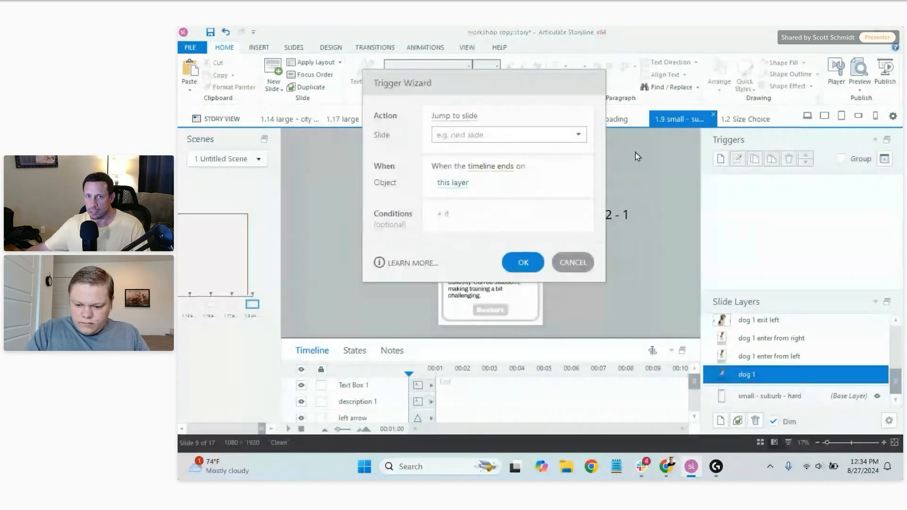
left_click_drag(480, 85, 745, 94)
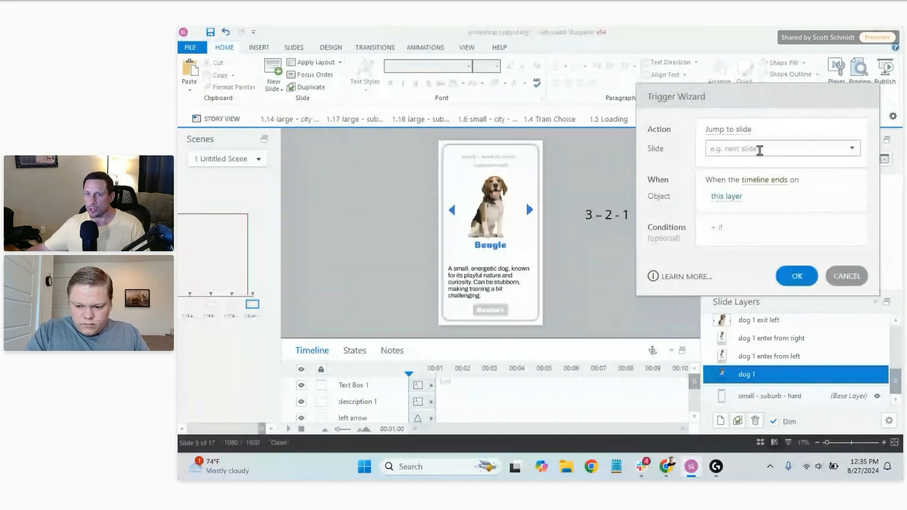
left_click_drag(770, 95, 780, 69)
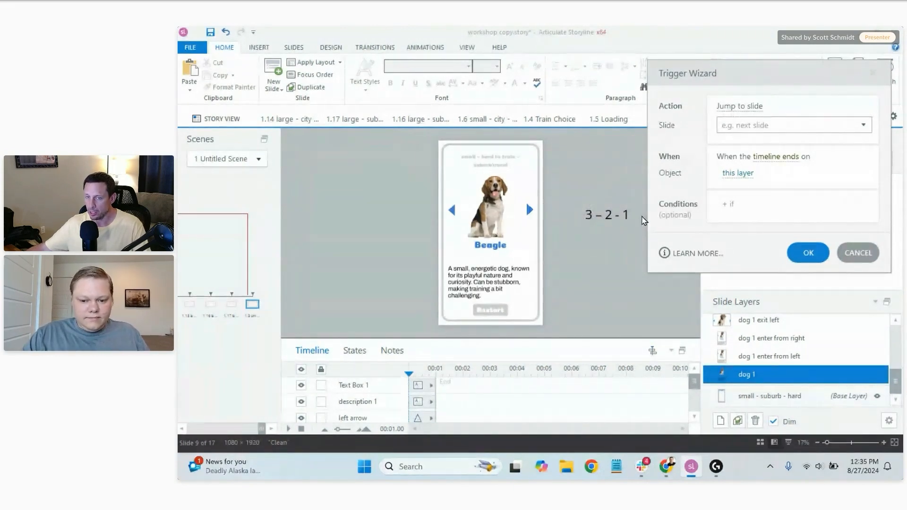
left_click(754, 109)
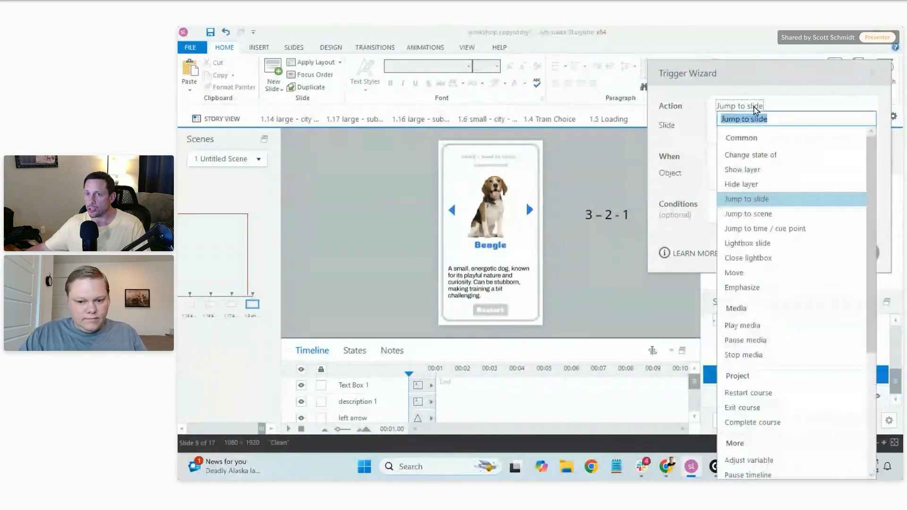
left_click(751, 169)
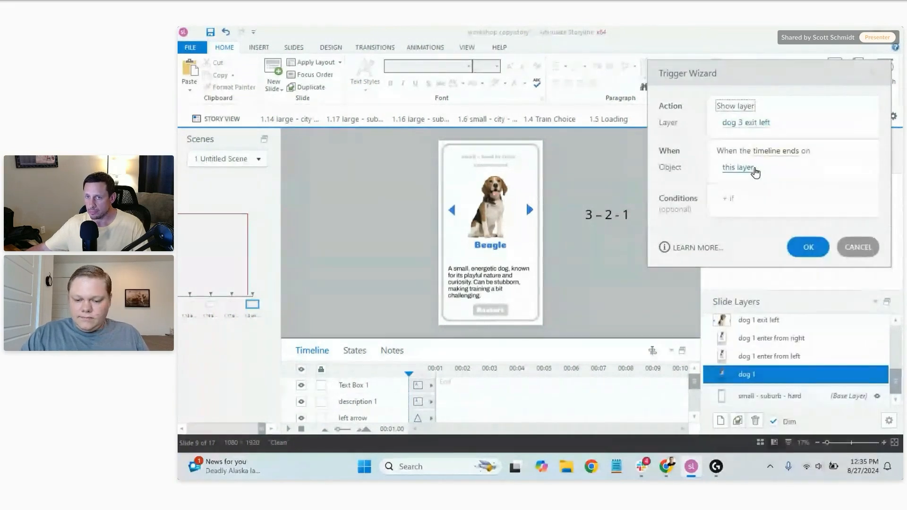
left_click(757, 123)
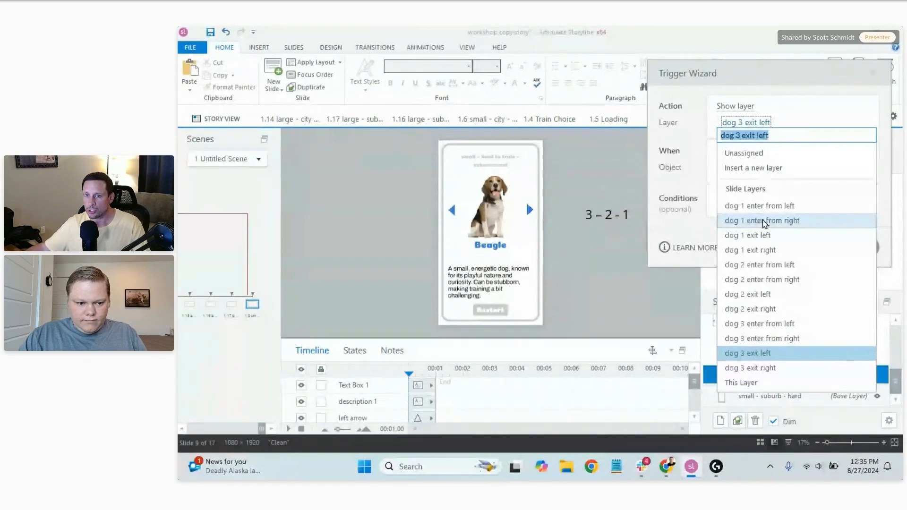
left_click(770, 339)
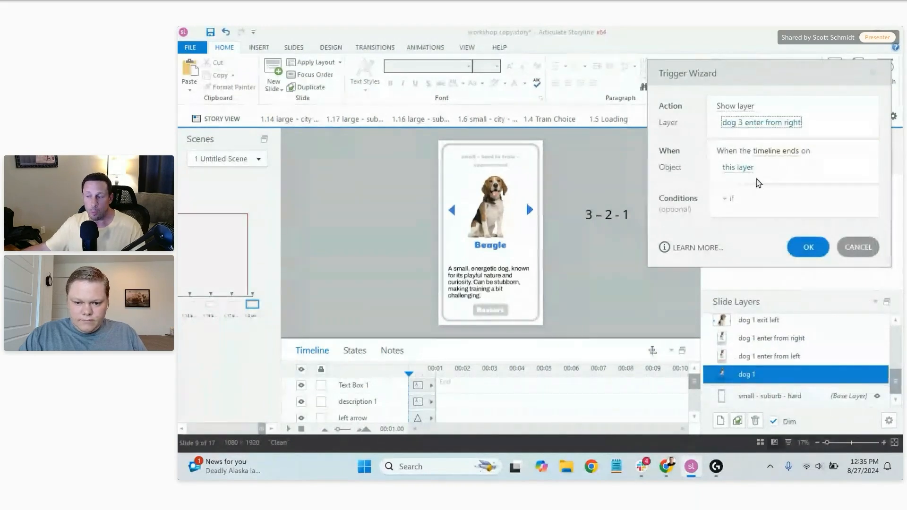
Make the trigger run when the user clicks the left arrow, and save it
left_click(774, 152)
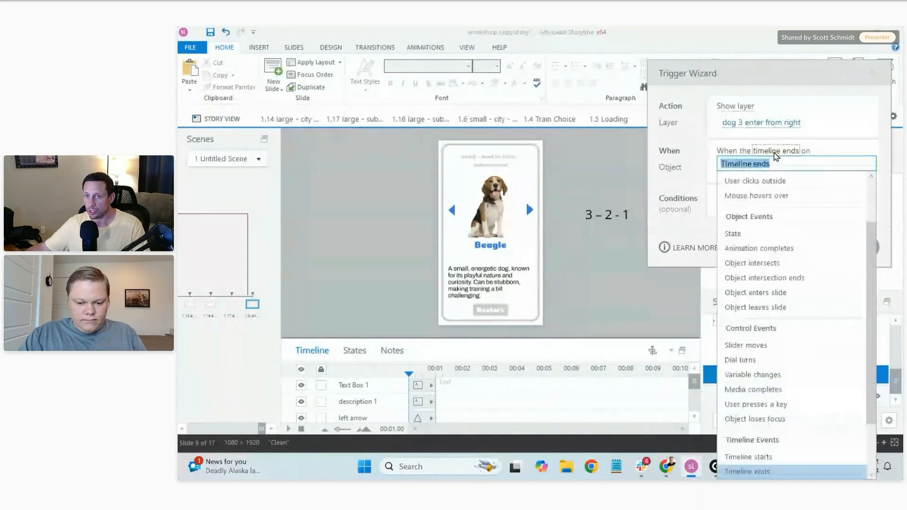
scroll(773, 232, "up", 2)
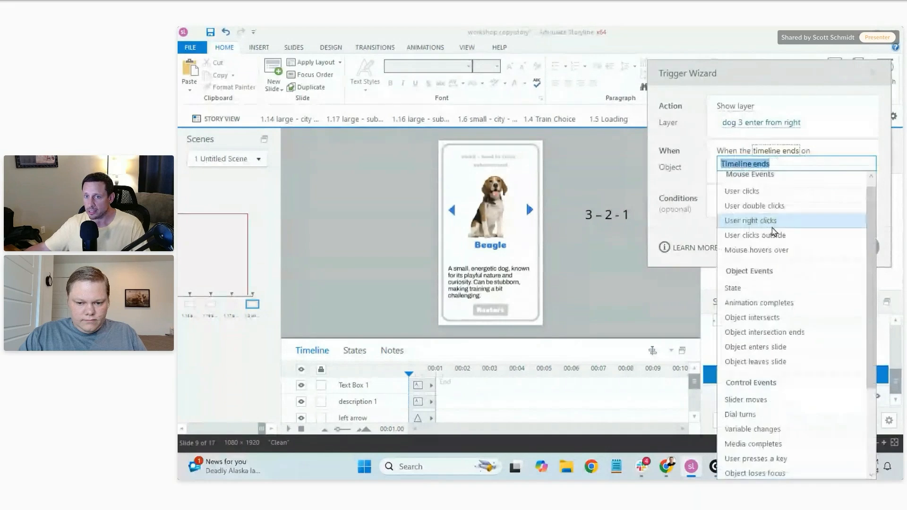
left_click(754, 193)
left_click(732, 168)
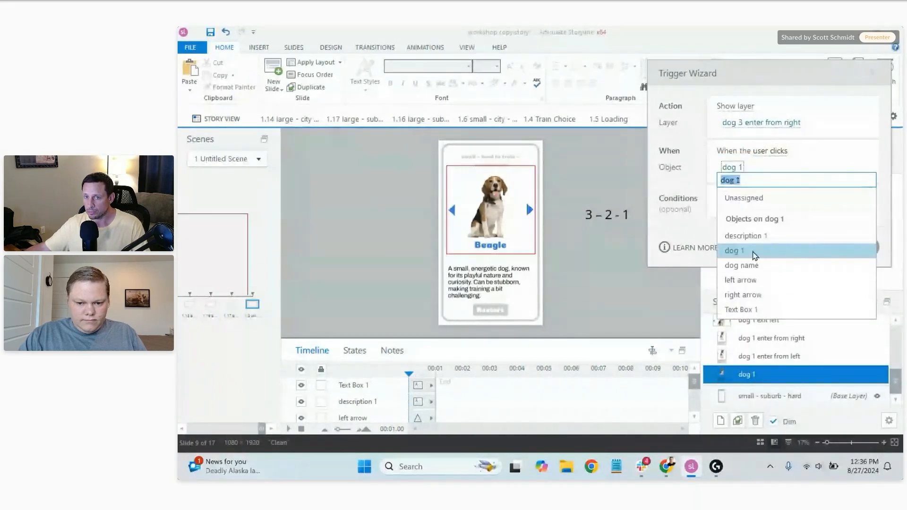
left_click(751, 281)
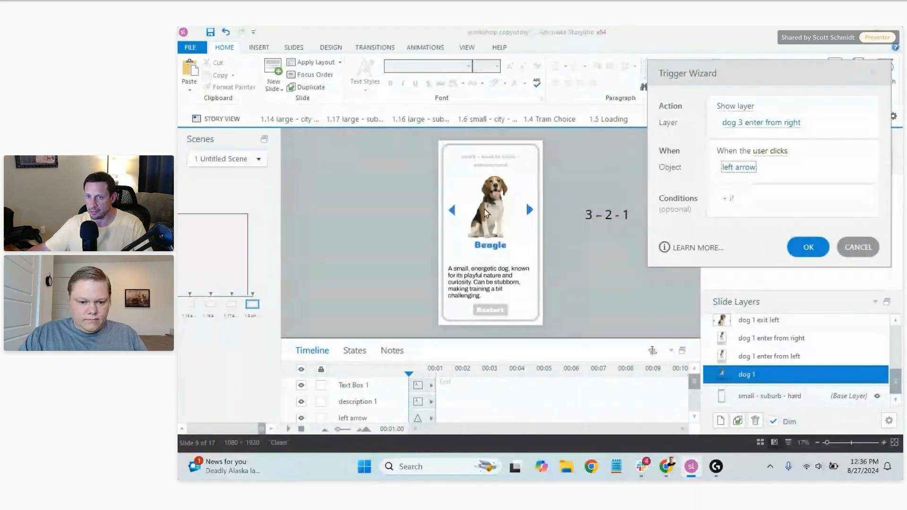
left_click(812, 248)
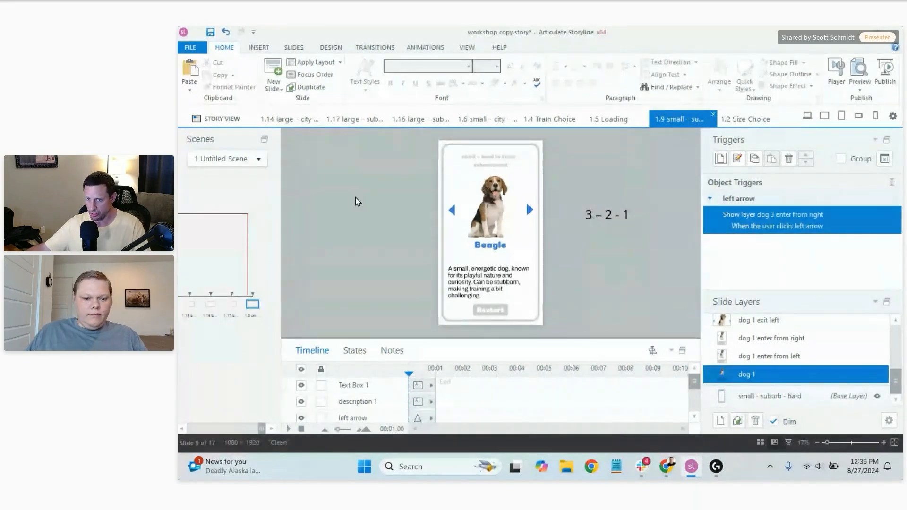
Add a second trigger on the dog 1 layer showing layer dog 1 exit left when the user clicks the left arrow
left_click(721, 159)
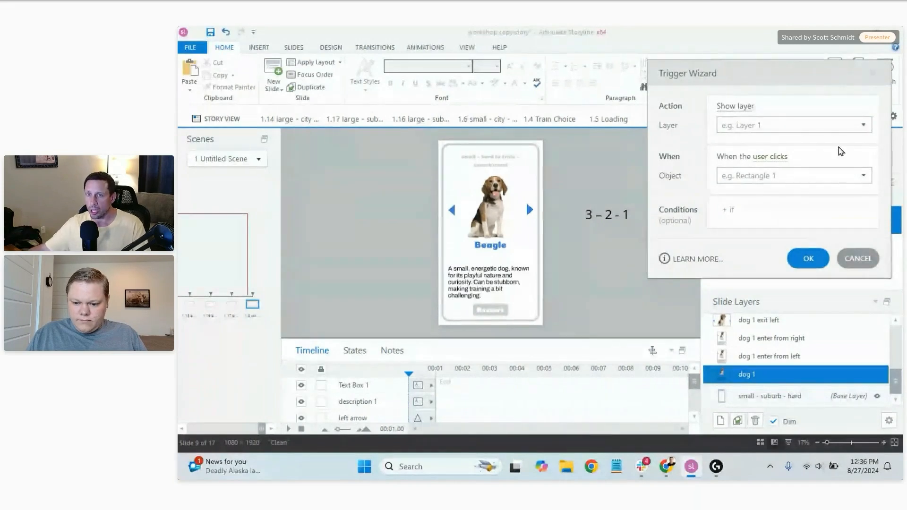
left_click(864, 125)
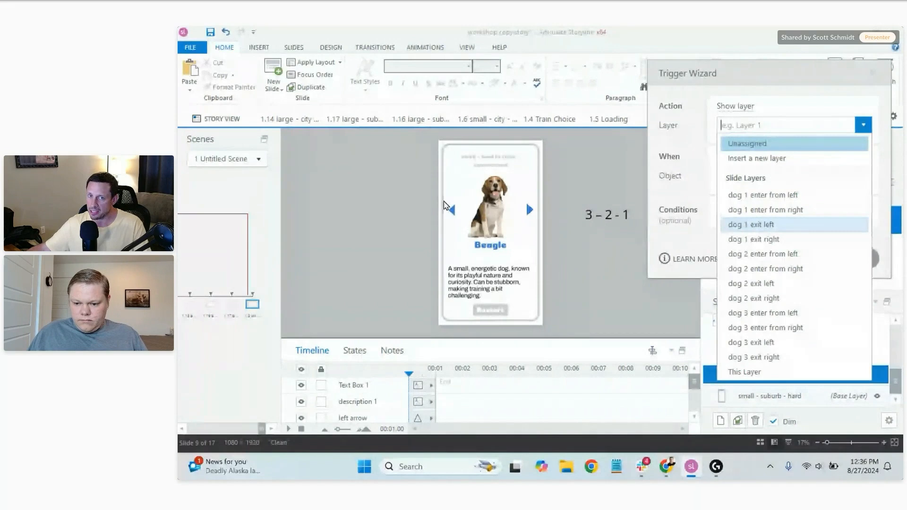
left_click(770, 226)
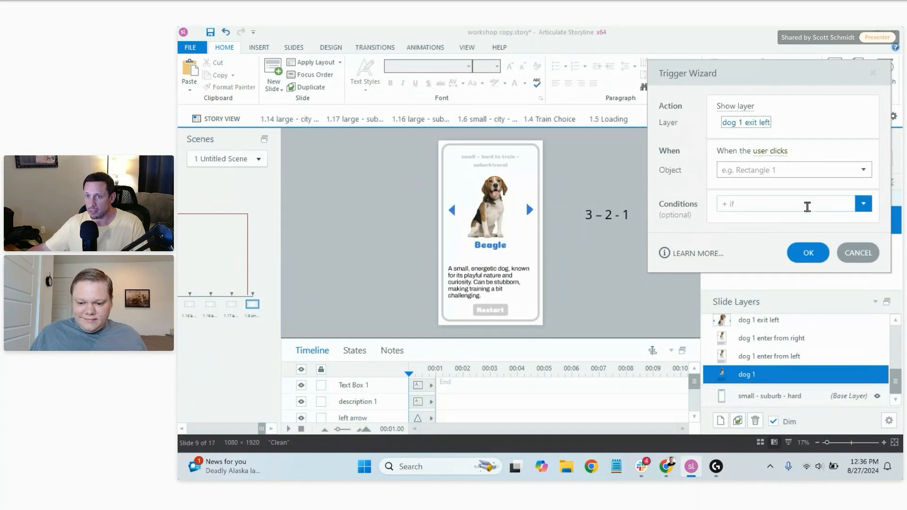
left_click(863, 169)
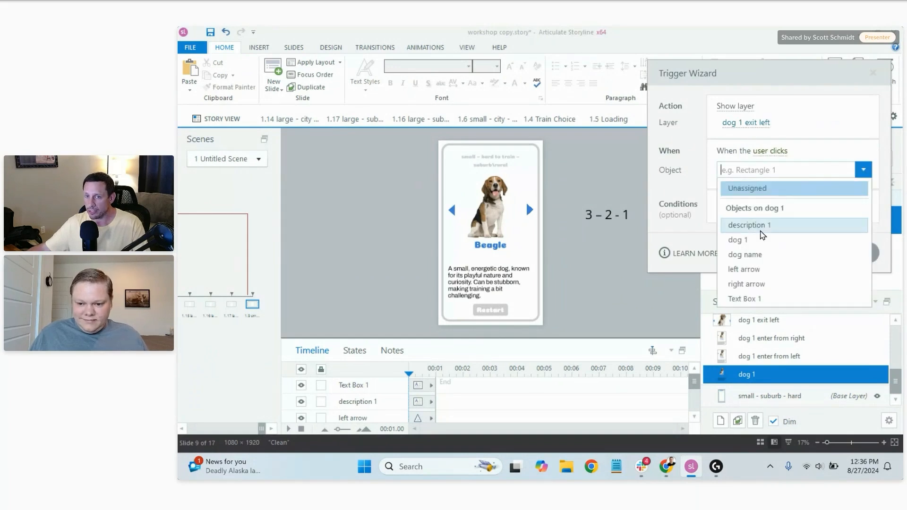
left_click(756, 270)
left_click(809, 249)
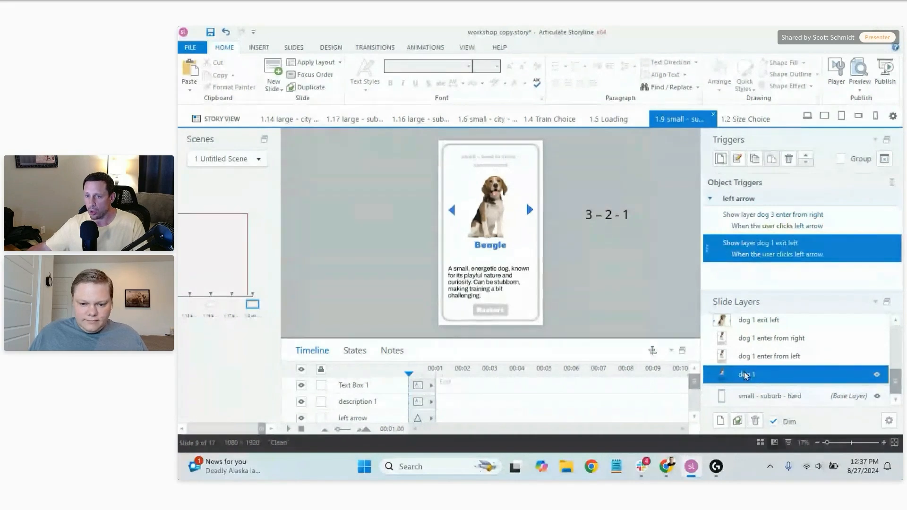
Review the dog 1 layer's visibility properties, particularly the option Hide other slide layers
left_click(890, 421)
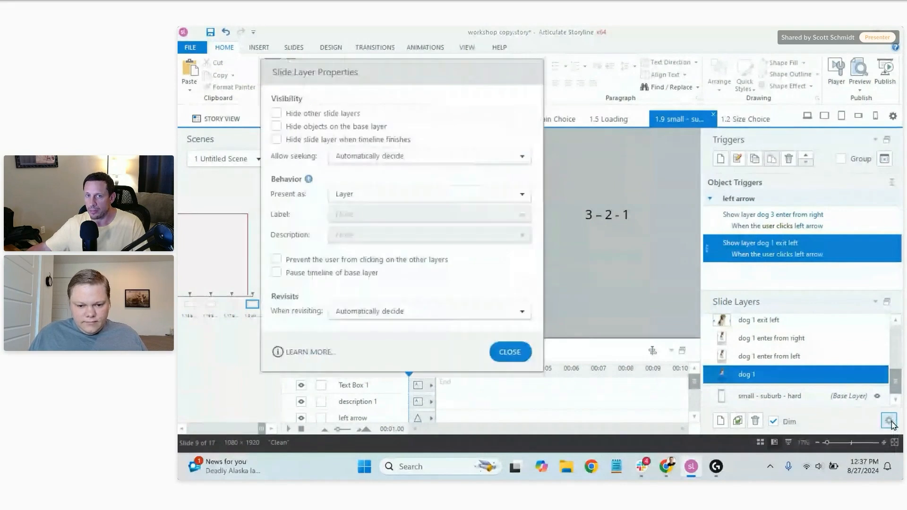
left_click_drag(494, 81, 625, 71)
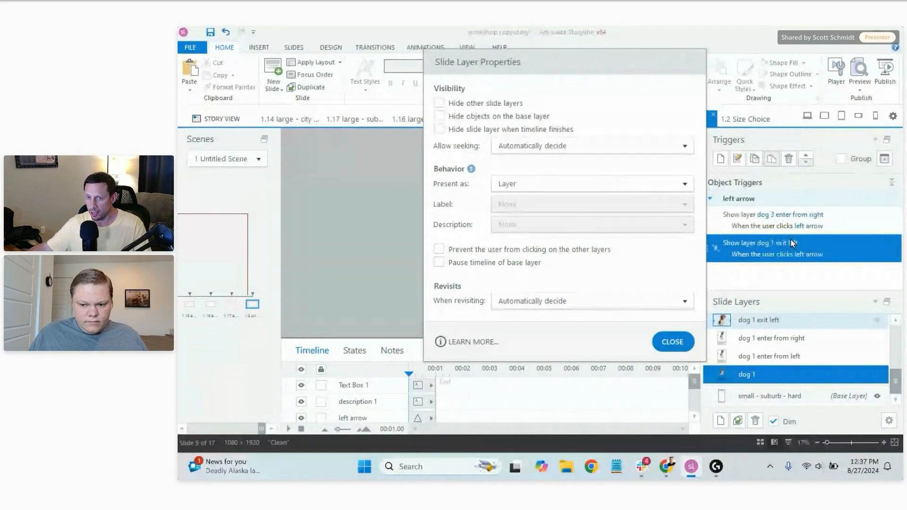
left_click(439, 103)
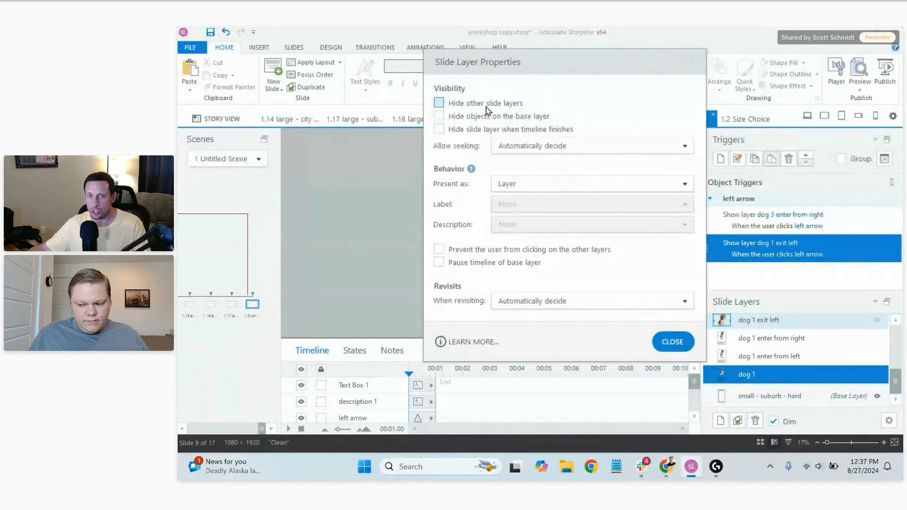
left_click(673, 341)
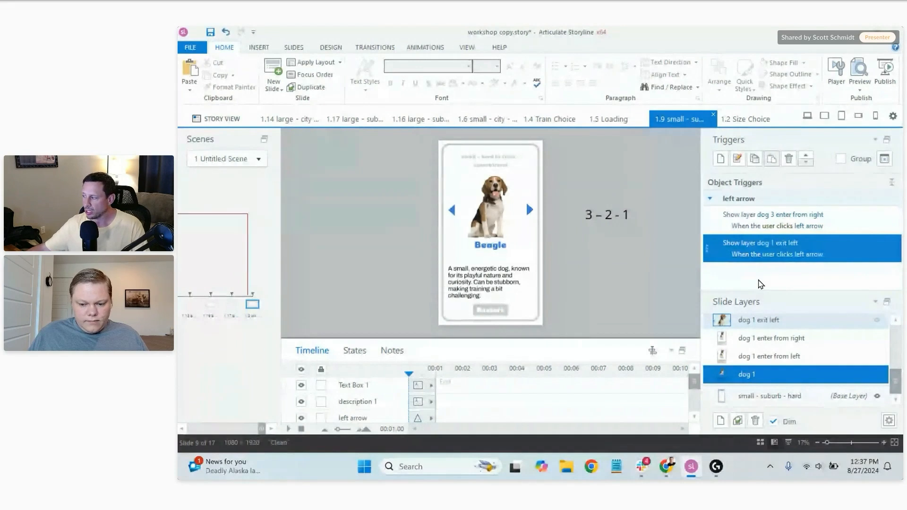
Add a trigger on the dog 1 layer that shows layer dog 2 enter from left when the user clicks the right arrow
left_click(722, 159)
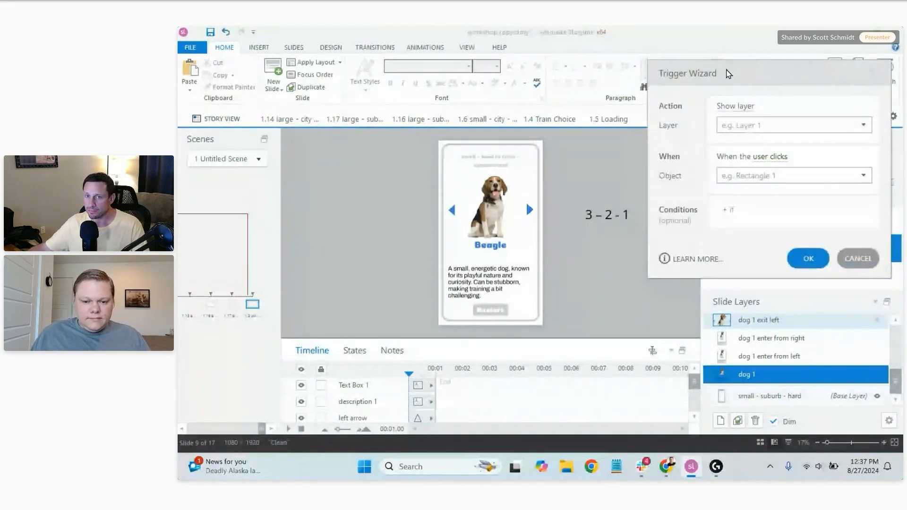
left_click_drag(725, 78, 723, 90)
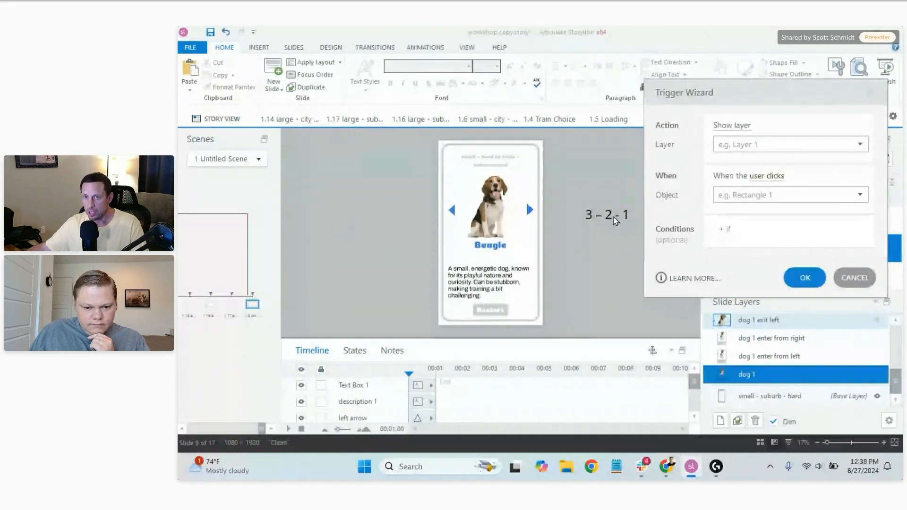
left_click(859, 144)
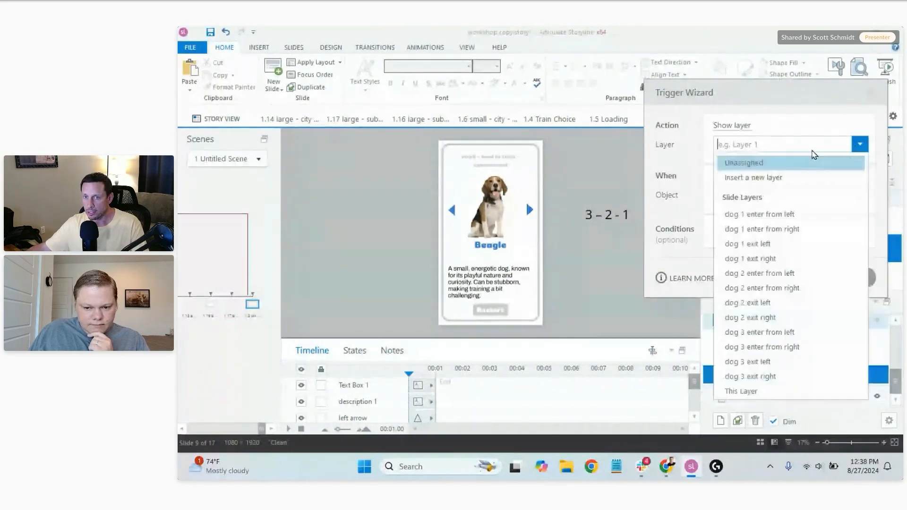
left_click(771, 274)
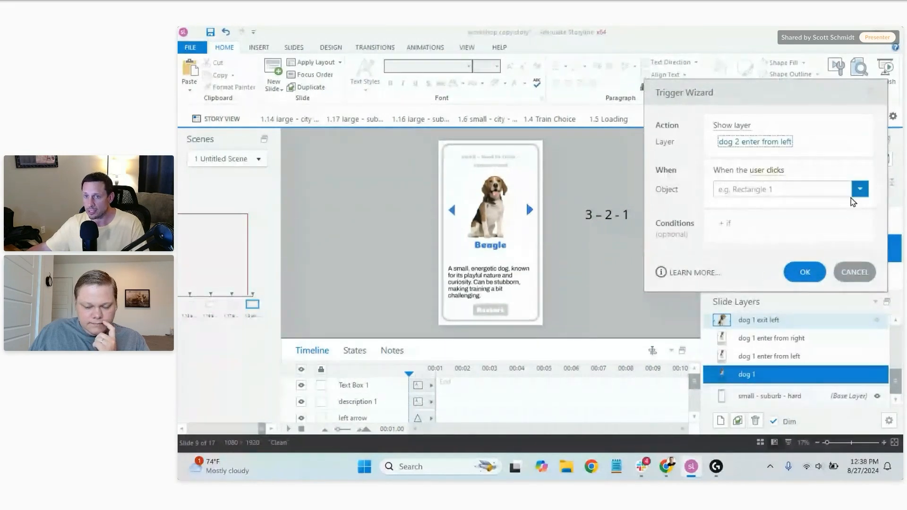
left_click(860, 189)
left_click(743, 303)
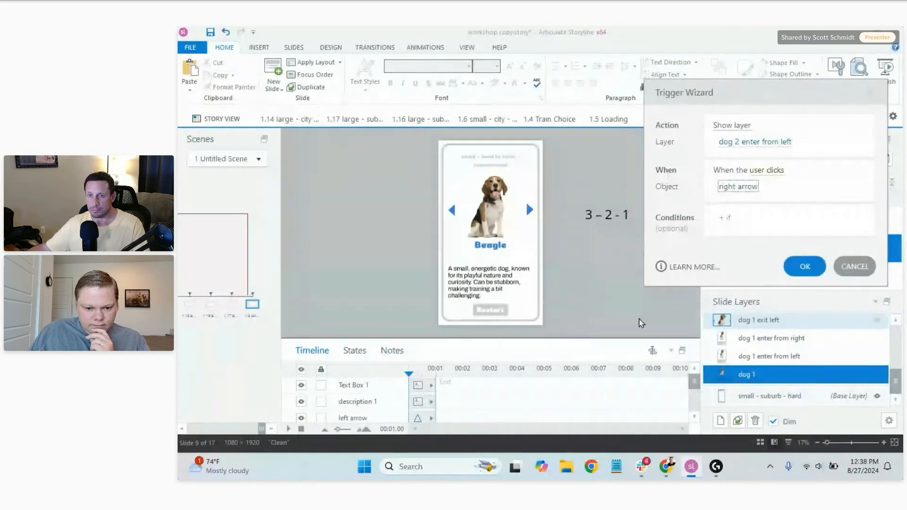
left_click(803, 268)
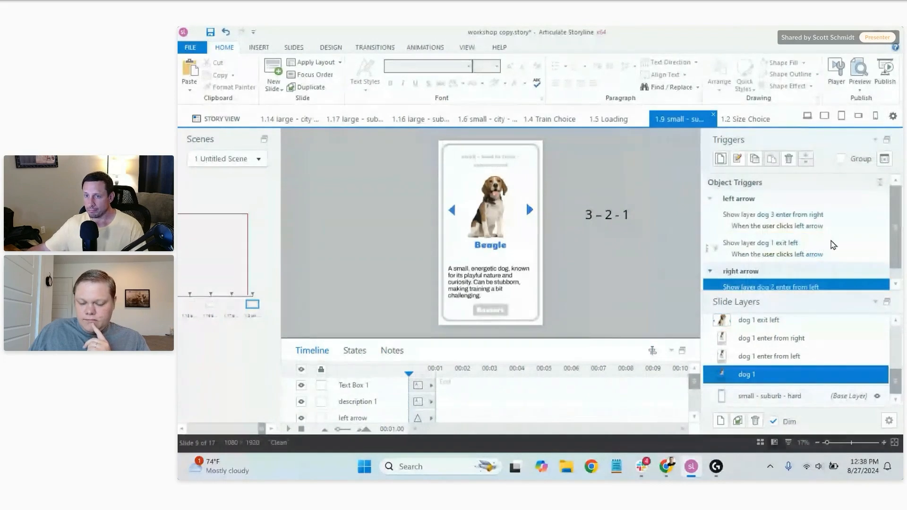
Add another right arrow trigger on the dog 1 layer that shows layer dog 1 exit right when the user clicks it
scroll(887, 215, "down", 1)
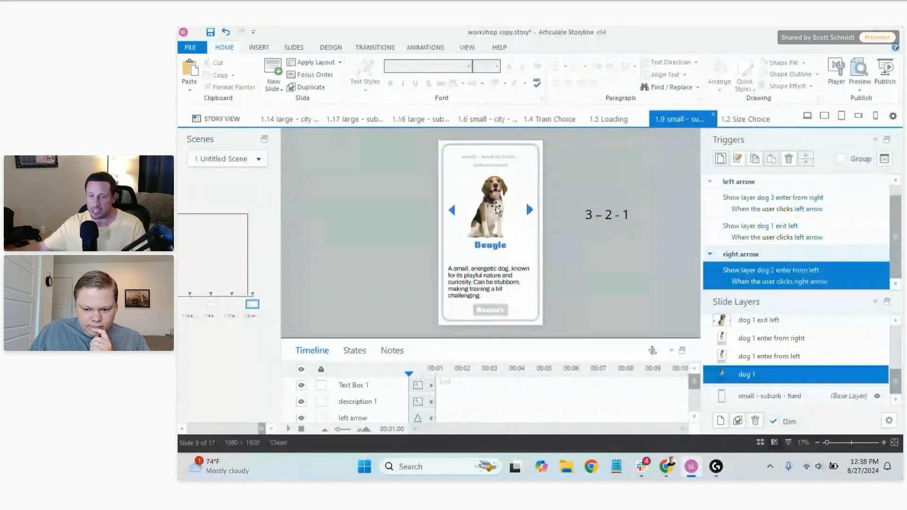
left_click(721, 159)
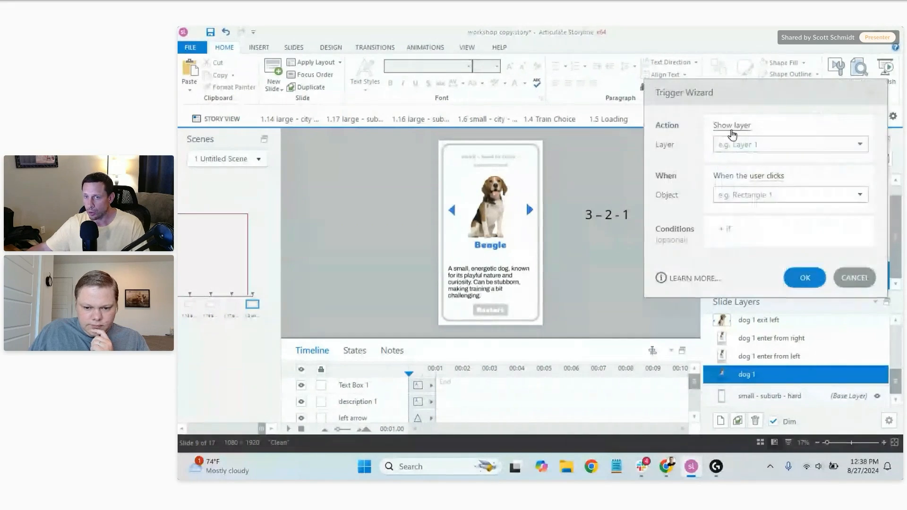
left_click(860, 144)
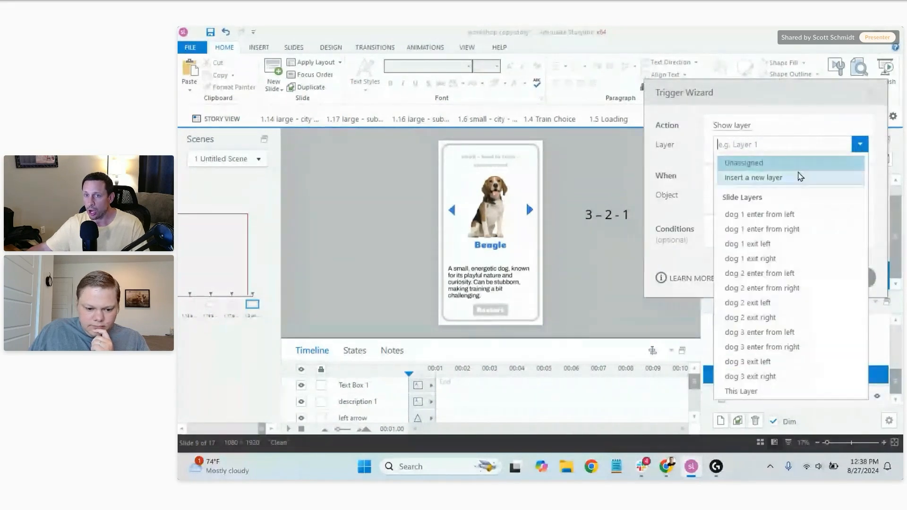
left_click(762, 259)
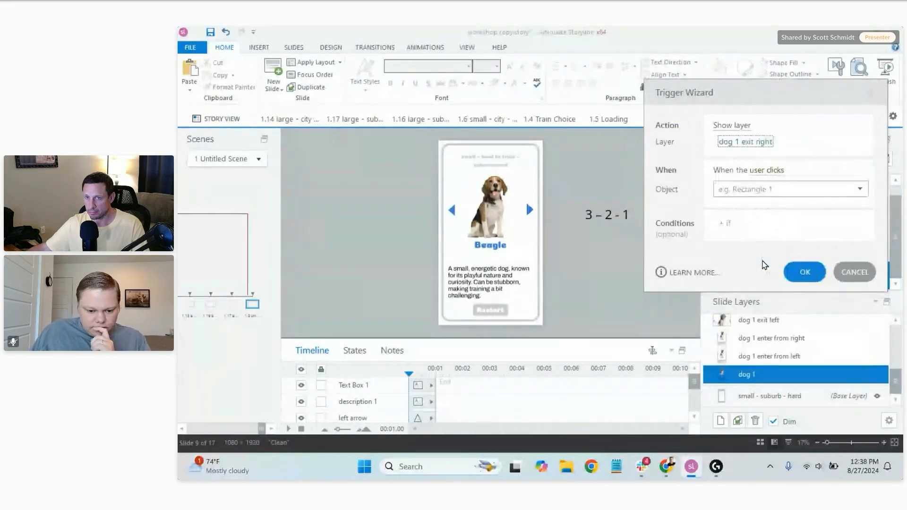
left_click(860, 189)
left_click(754, 304)
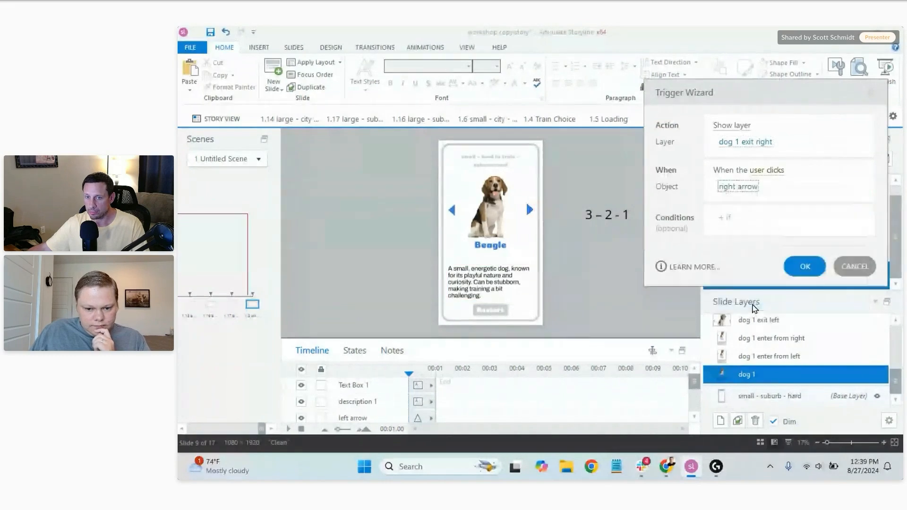
left_click(805, 267)
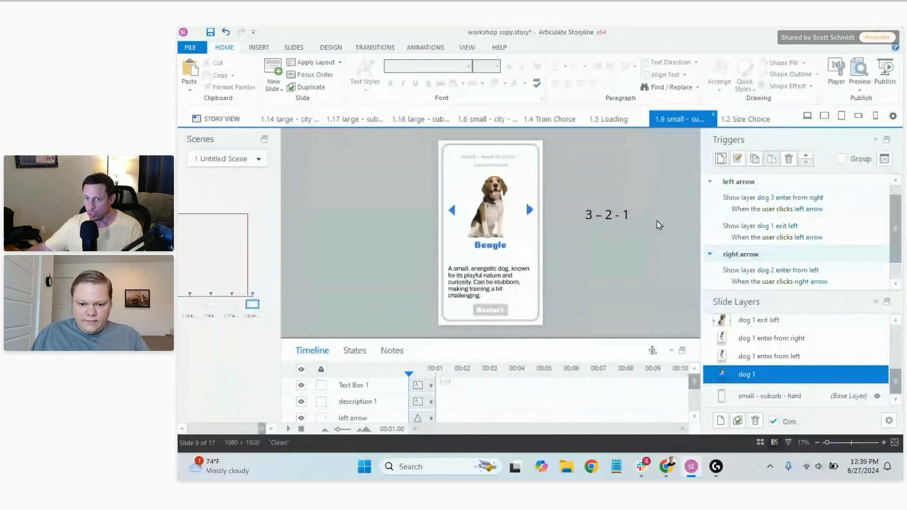
Preview this slide, test the carousel's right arrow on the Beagle card, and close the preview
left_click(863, 93)
left_click(832, 105)
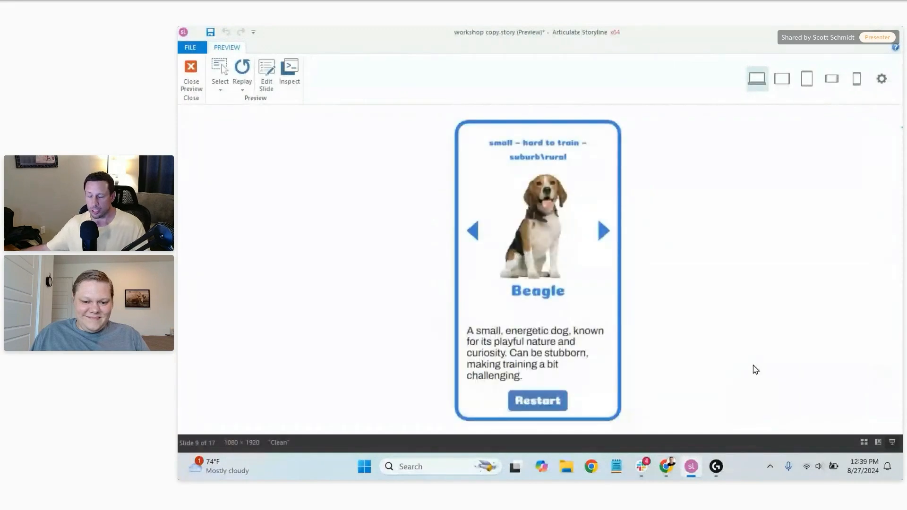
left_click(602, 232)
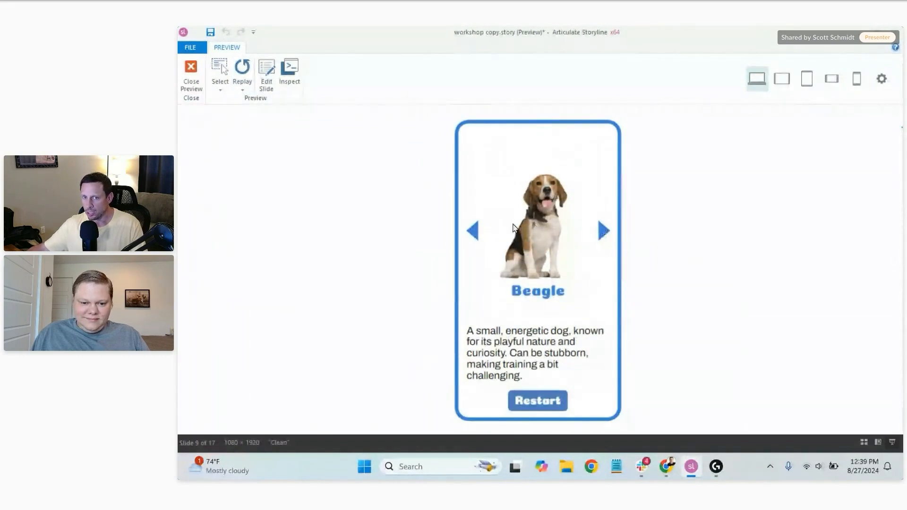
left_click(601, 233)
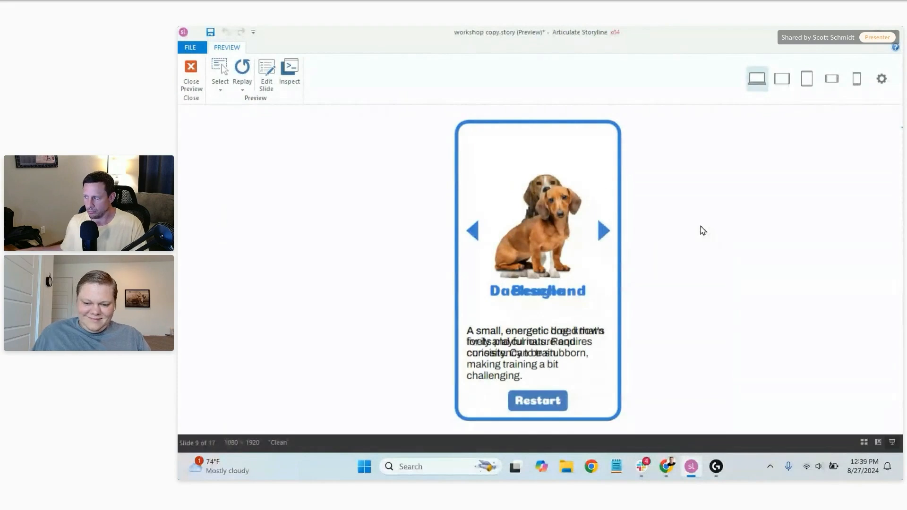
left_click(191, 80)
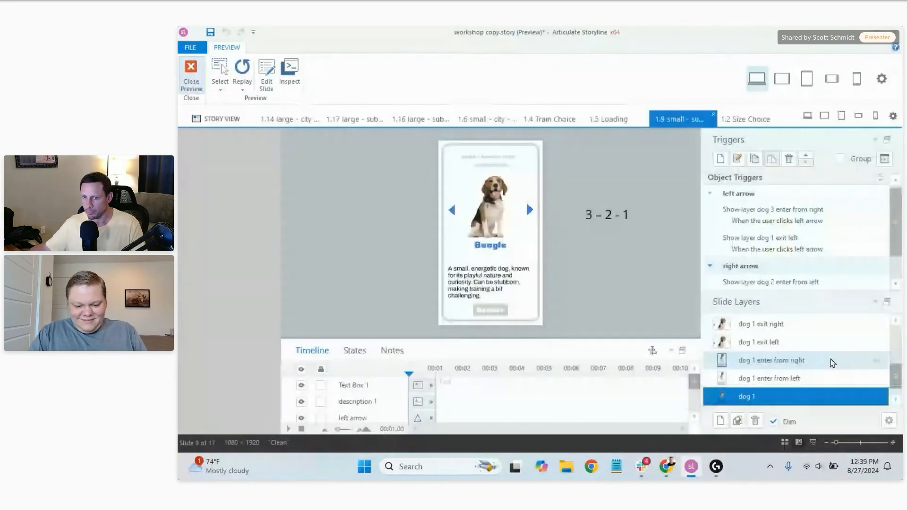
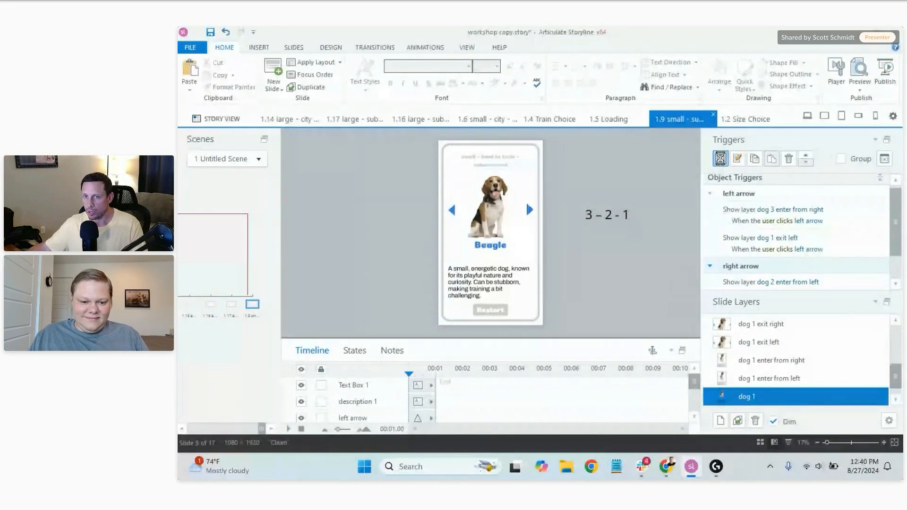
Add a trigger on the dog 1 layer that hides this layer when the user clicks the left arrow
left_click(721, 160)
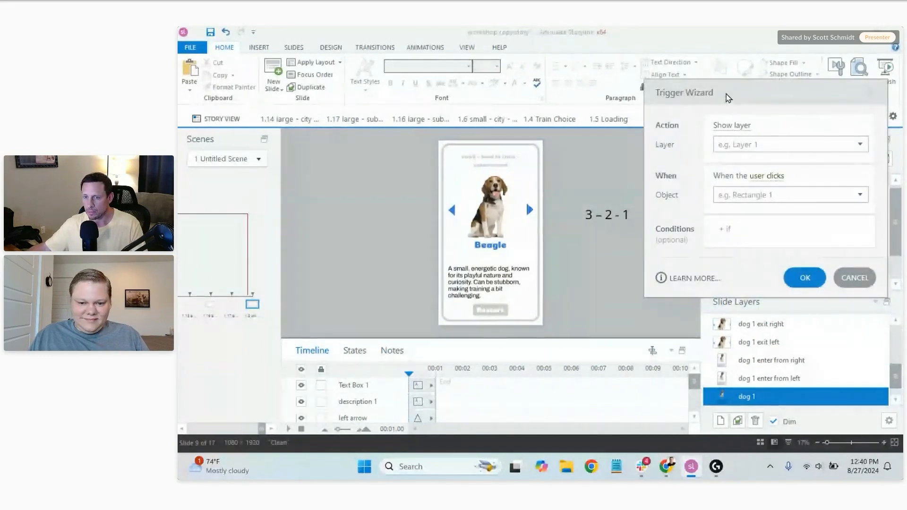
left_click(734, 127)
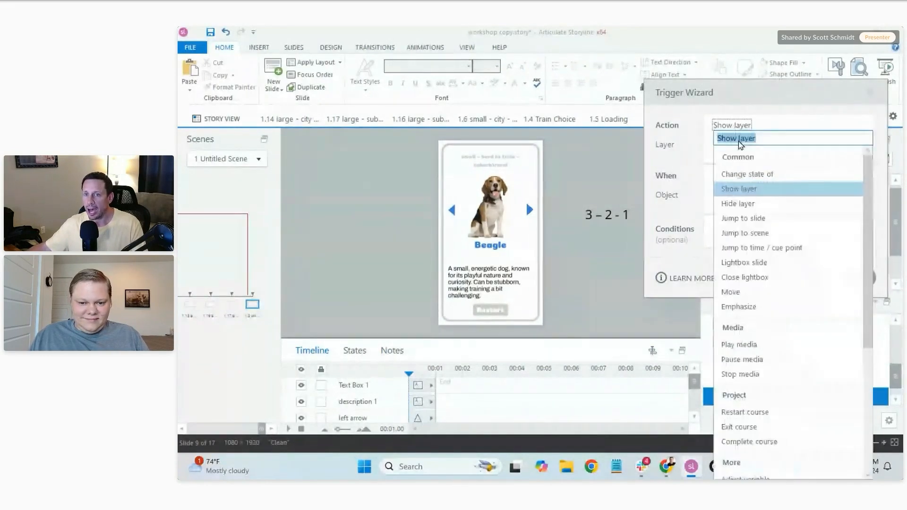
left_click(744, 204)
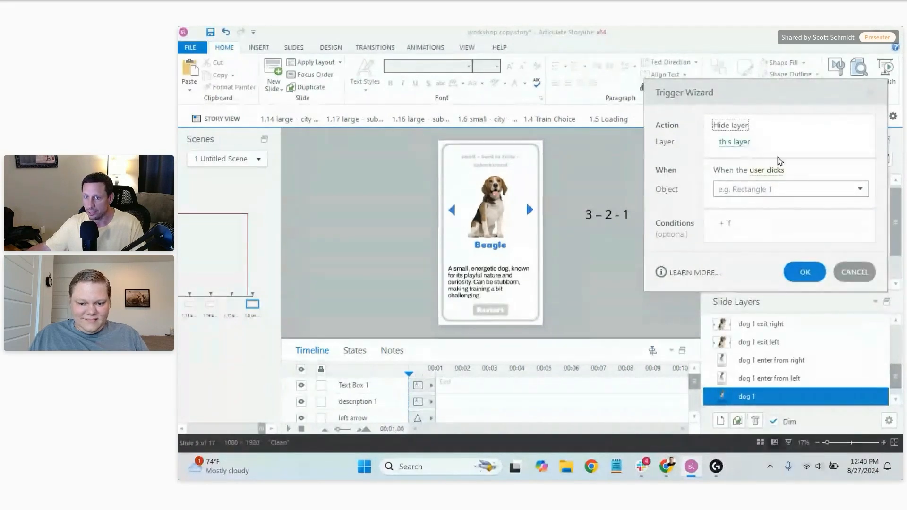
left_click(859, 189)
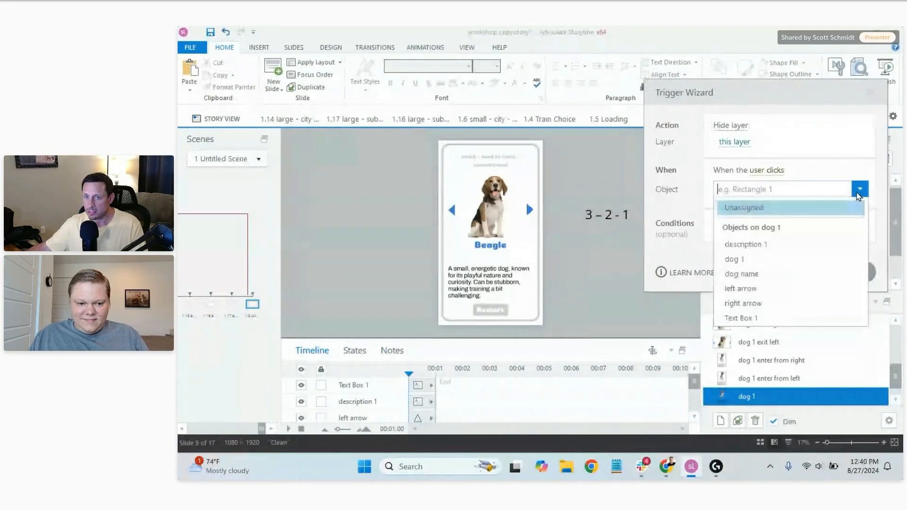
left_click(754, 292)
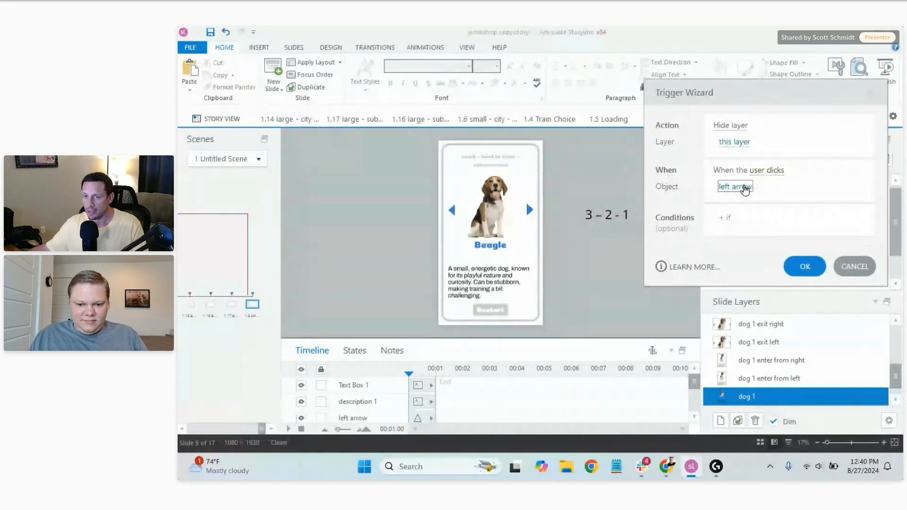
left_click(804, 266)
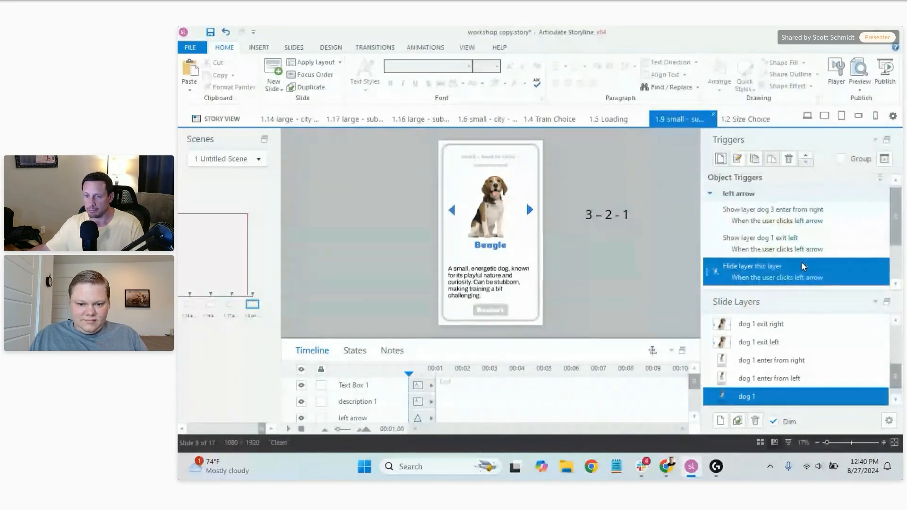
Add a matching trigger on the dog 1 layer that hides this layer when the user clicks the right arrow
left_click(720, 159)
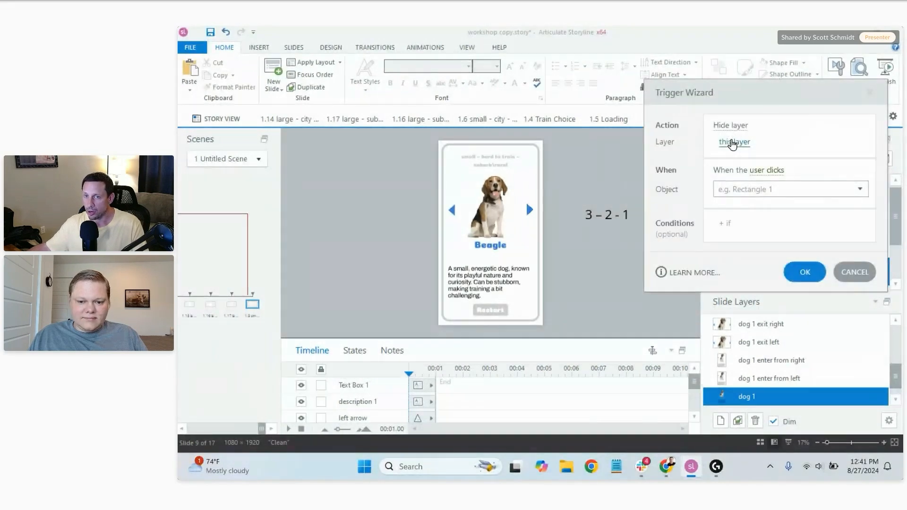
left_click(860, 189)
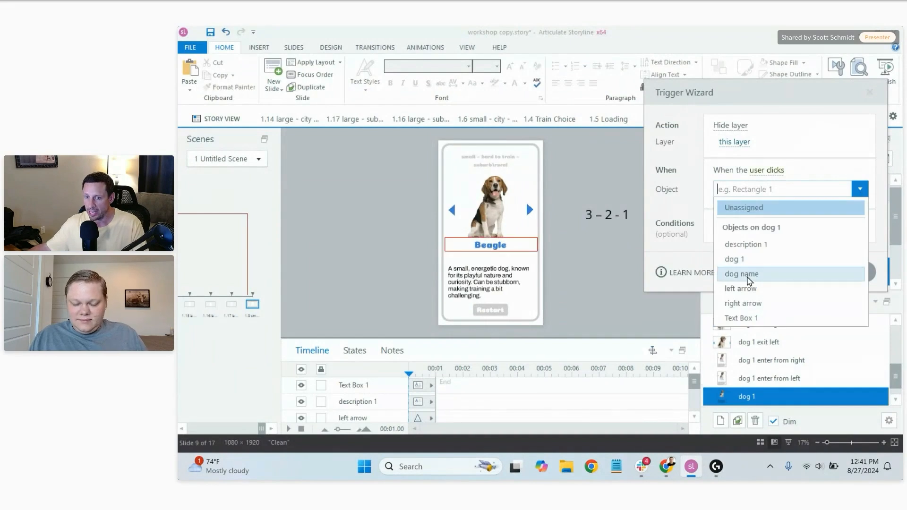
left_click(743, 303)
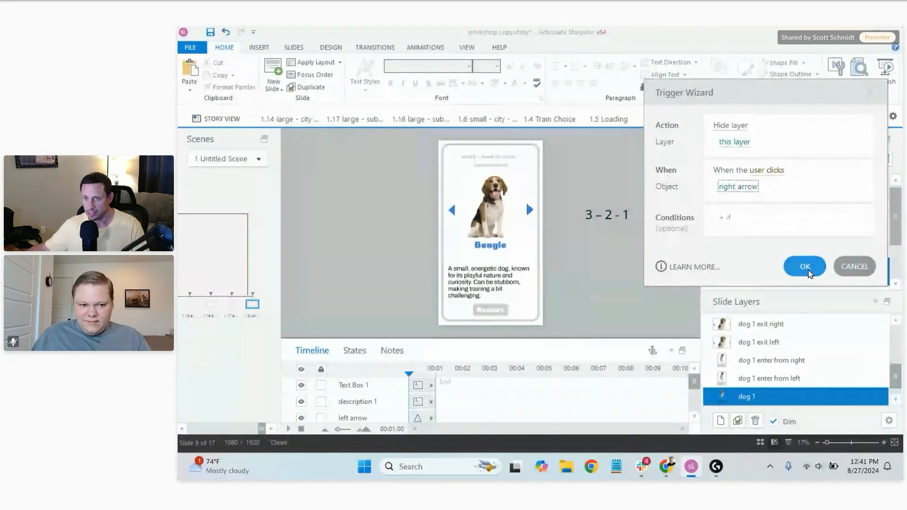
left_click(809, 273)
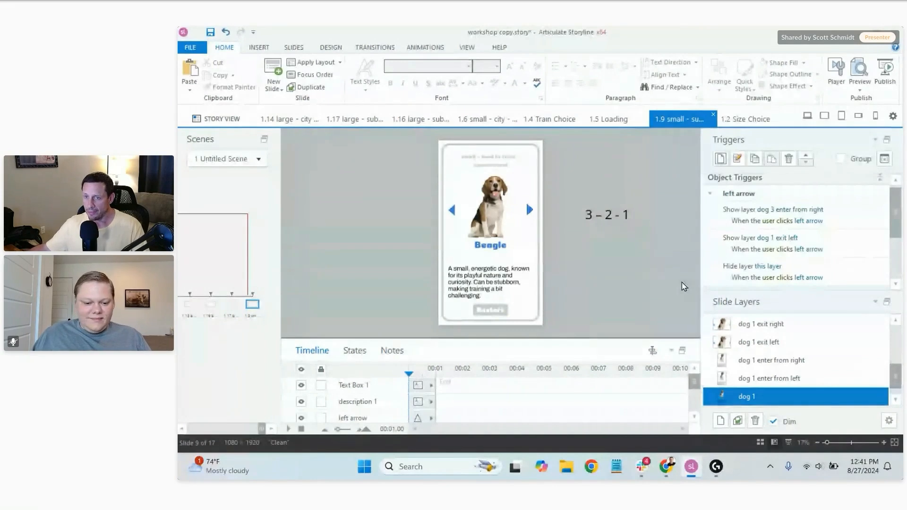
Preview the slide again to check the right arrow's transition from Beagle to the next dog, and close the preview
mouse_move(896, 213)
left_mouse_down()
mouse_move(898, 254)
mouse_move(900, 205)
left_mouse_up()
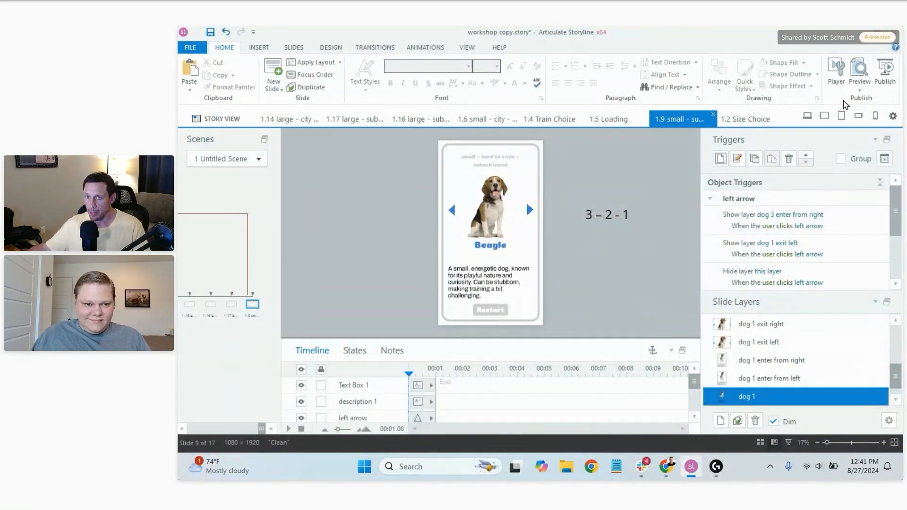
left_click(860, 76)
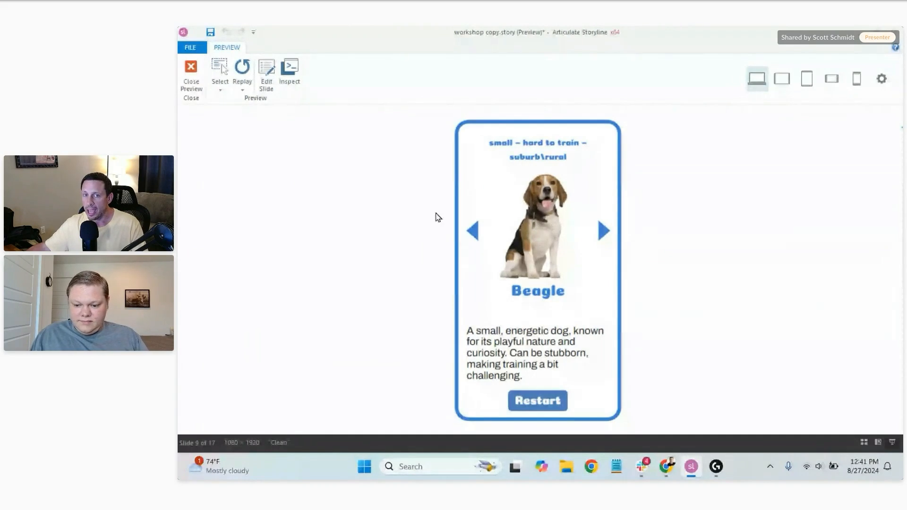
left_click(614, 236)
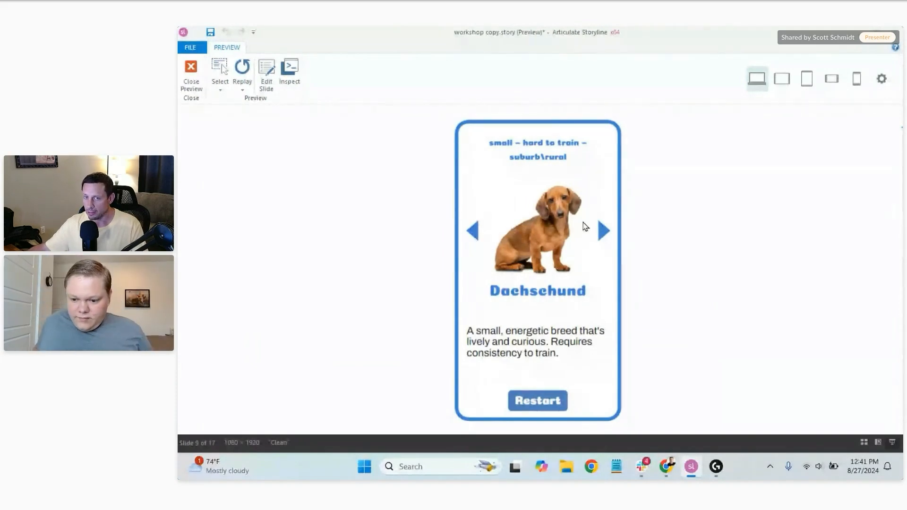
left_click(192, 81)
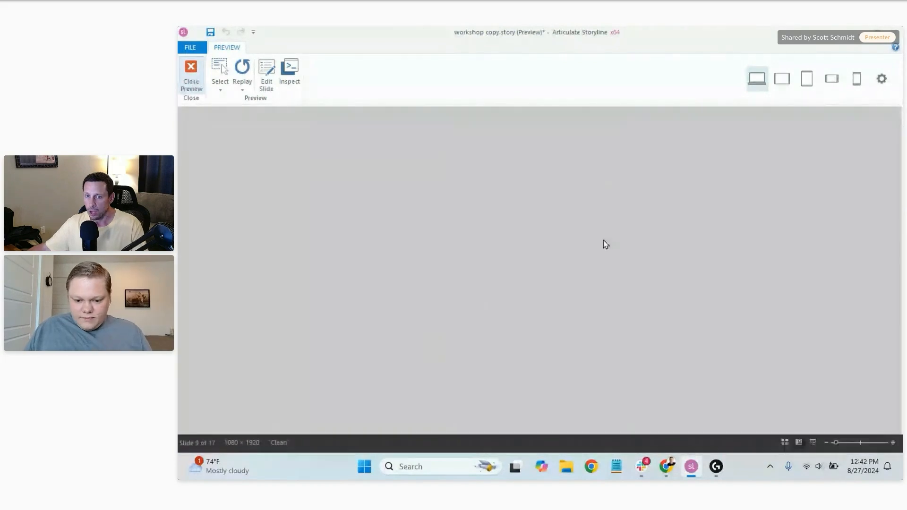
Preview the slide to check the left arrow's transition away from the Beagle card, and return to editing
left_click(860, 90)
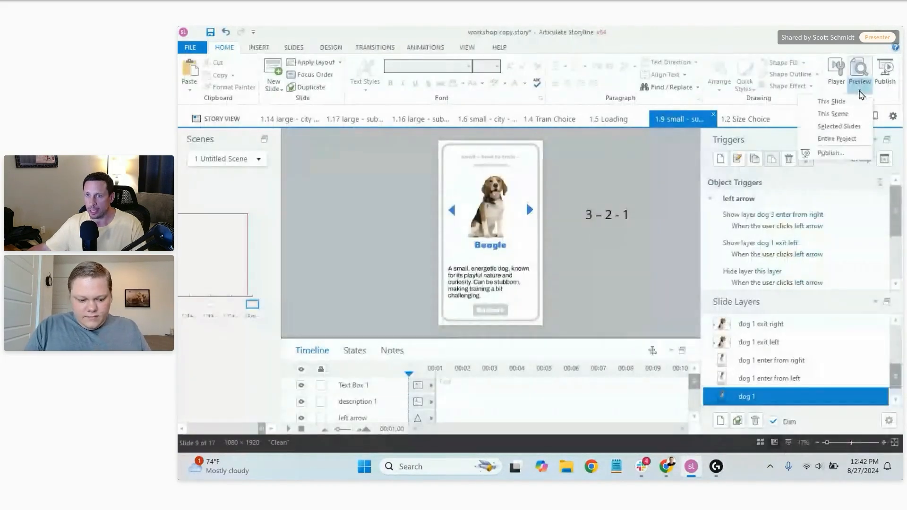
left_click(831, 95)
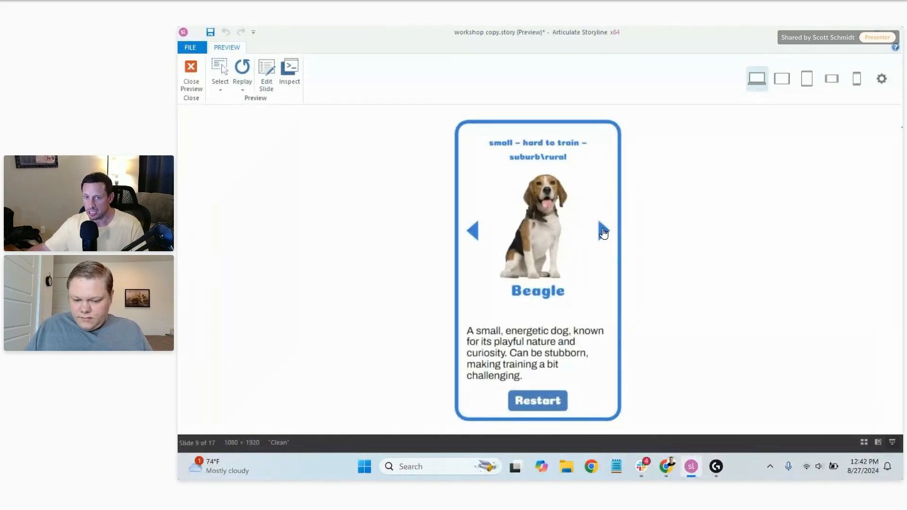
left_click(472, 232)
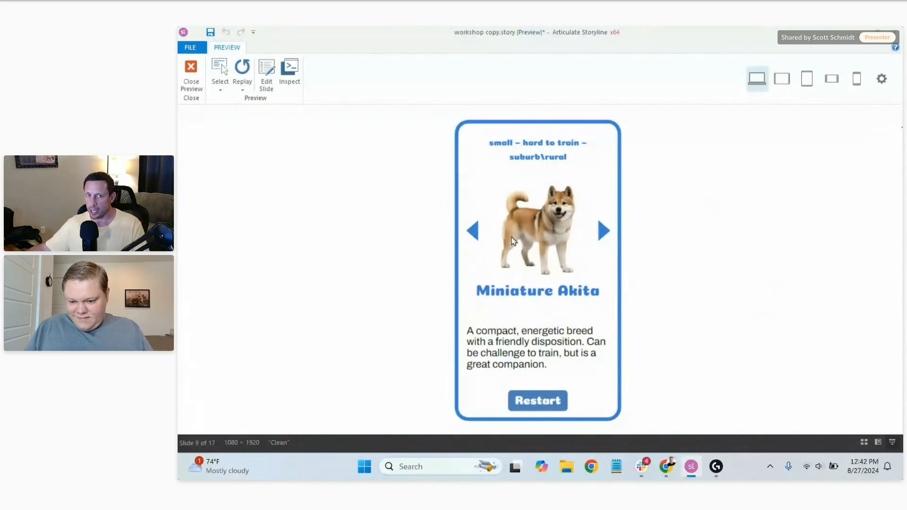
left_click(191, 73)
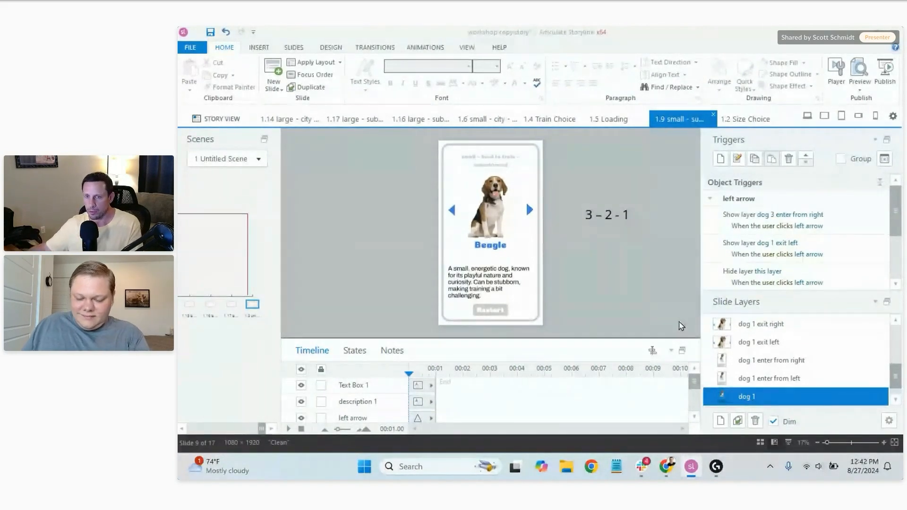
Inspect the Beagle picture's motion path on the dog 1 enter from left layer and copy the "3 – 2 - 1" text box there from dog 1
left_click(616, 211)
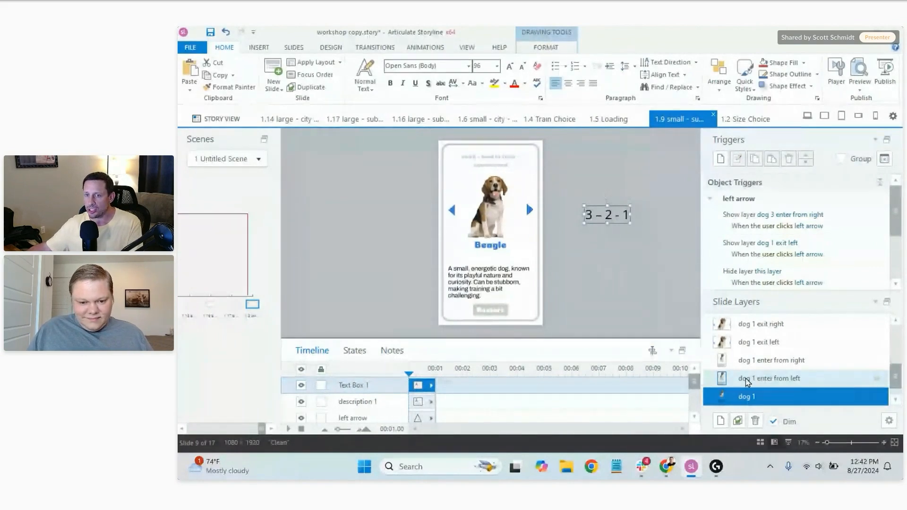
left_click(779, 377)
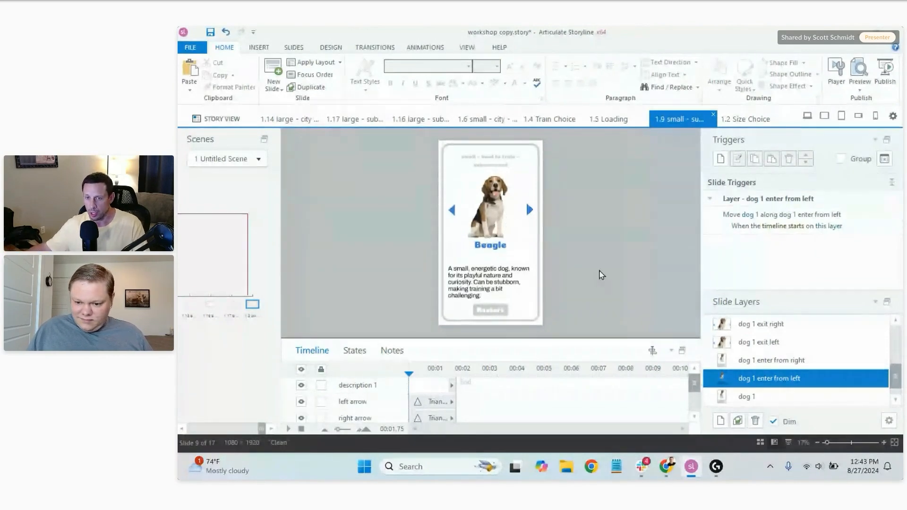
left_click(755, 404)
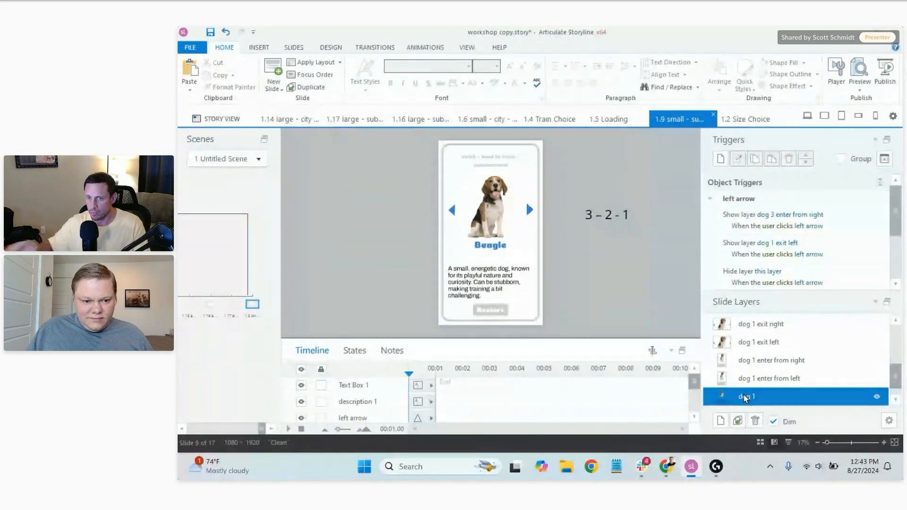
left_click(782, 379)
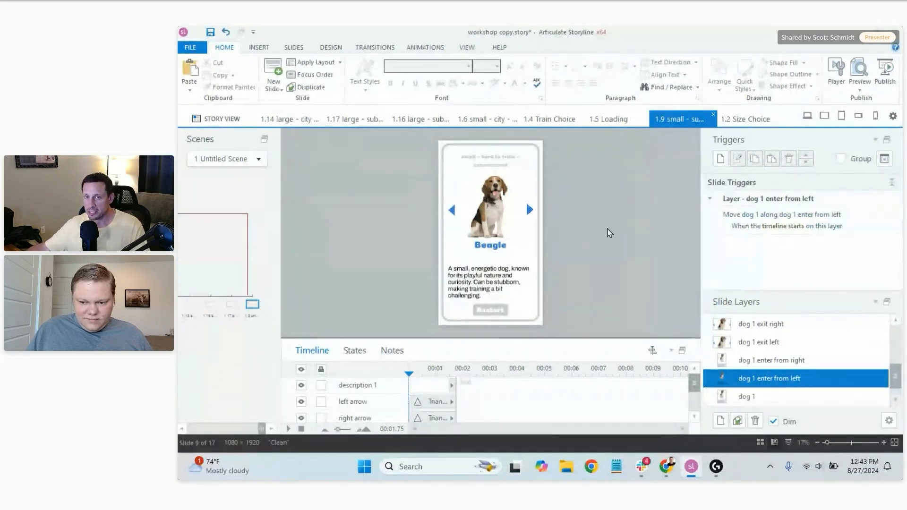
left_click(491, 199)
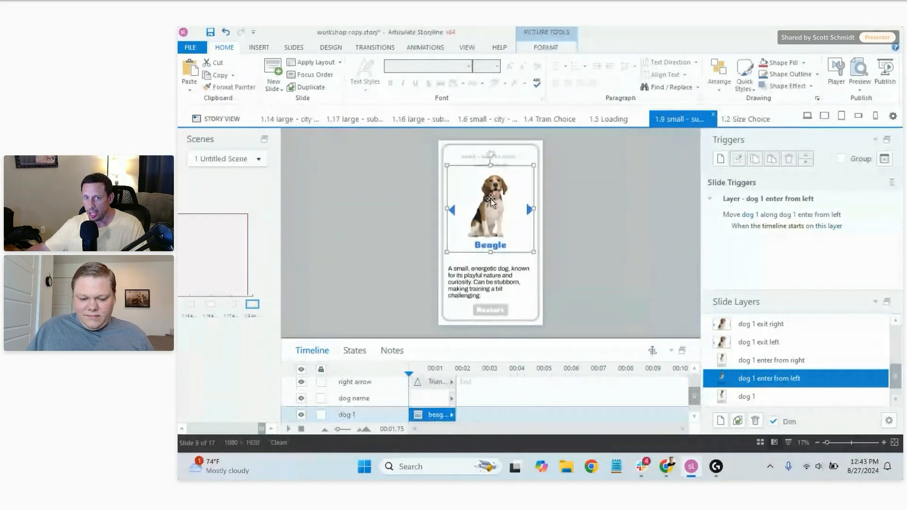
left_click(433, 49)
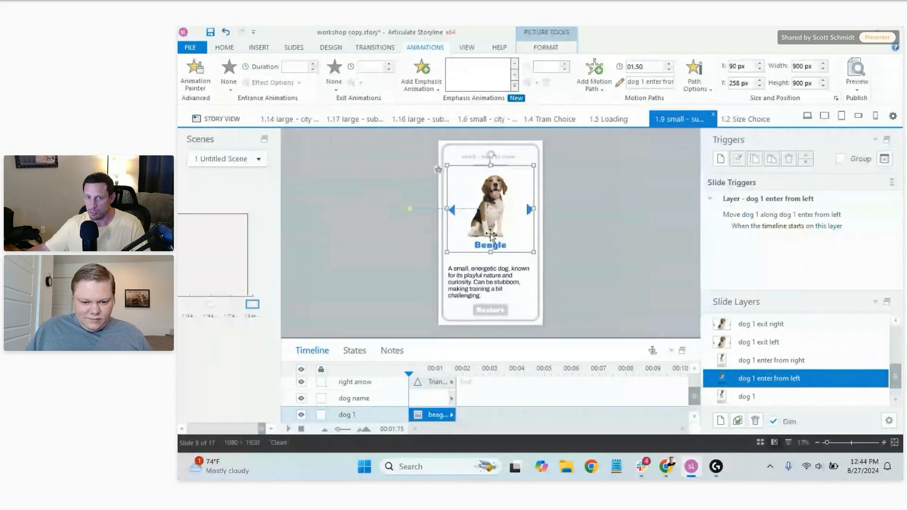
left_click(624, 239)
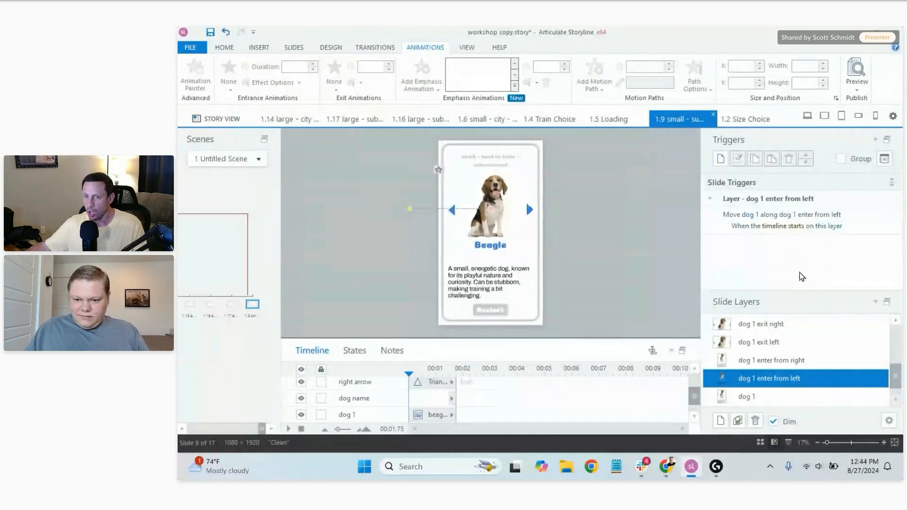
key("ctrl+v")
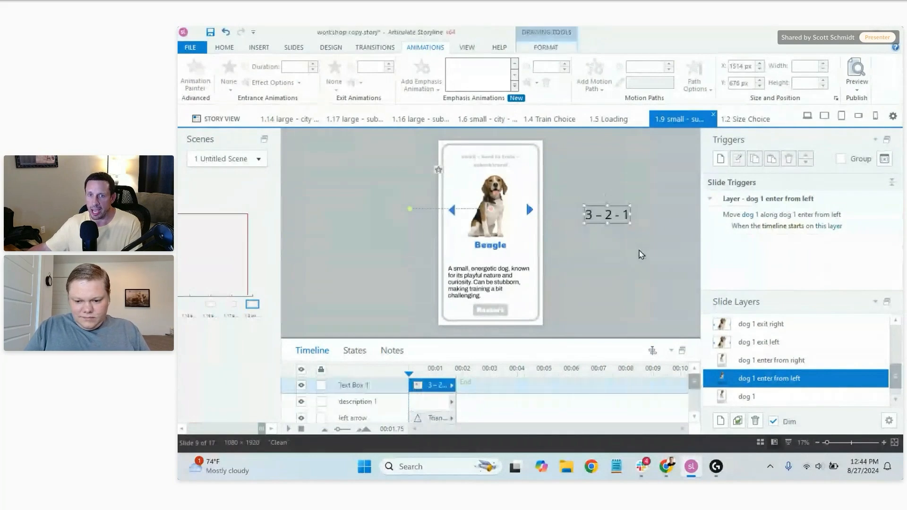
left_click(638, 274)
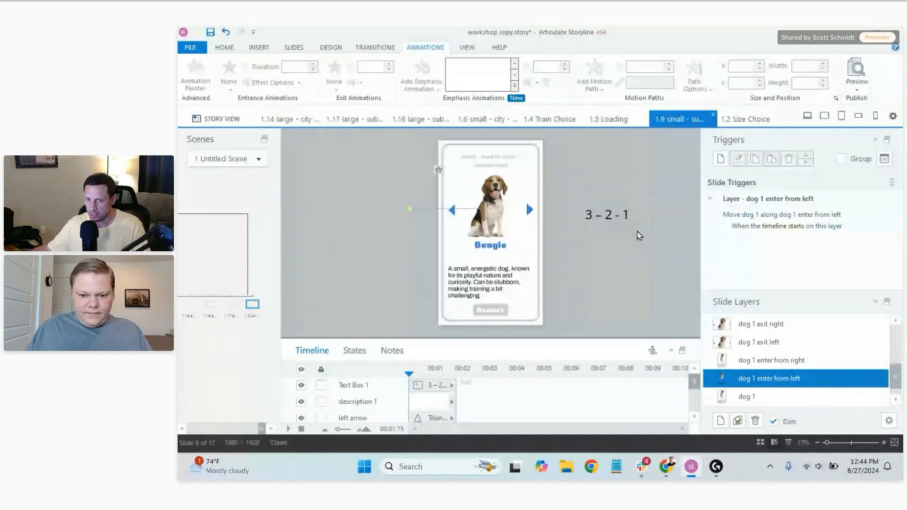
Copy all the left arrow and right arrow triggers from the dog 1 layer to the dog 1 enter from left layer
left_click(769, 396)
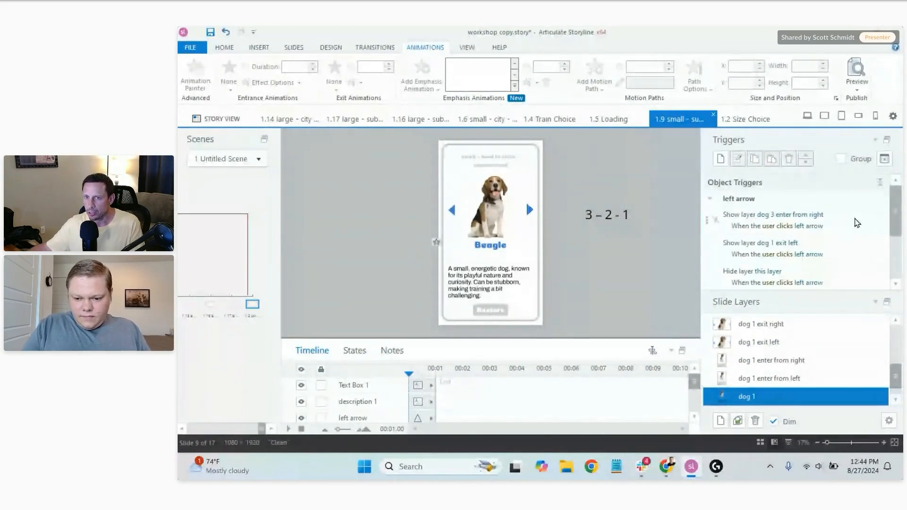
left_click(822, 232)
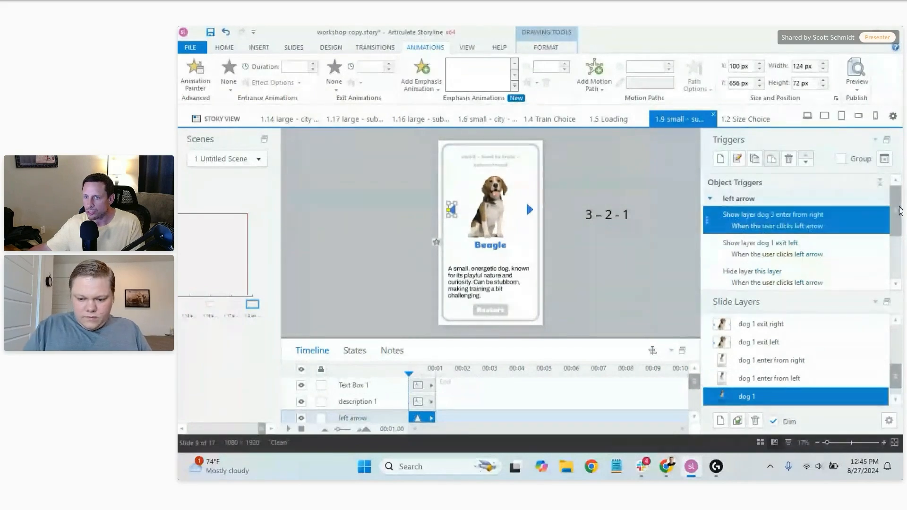
scroll(900, 212, "down", 3)
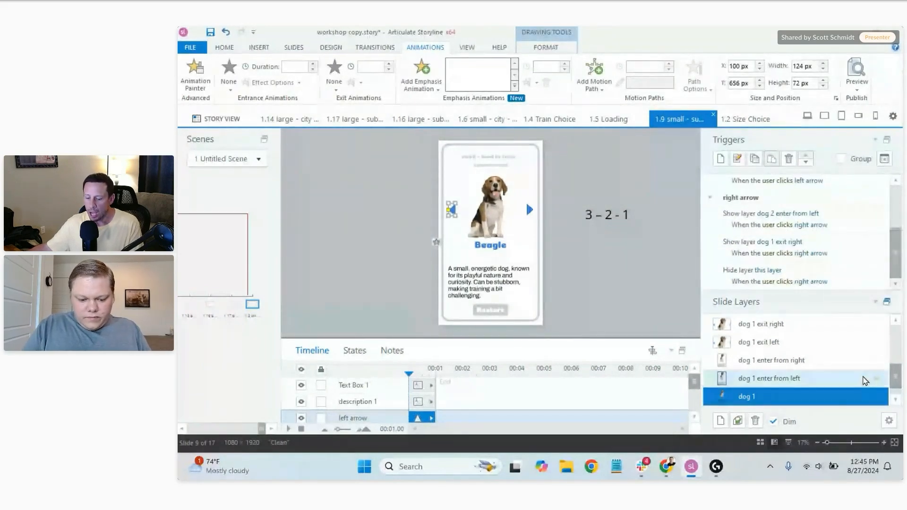
left_click(858, 276, "shift")
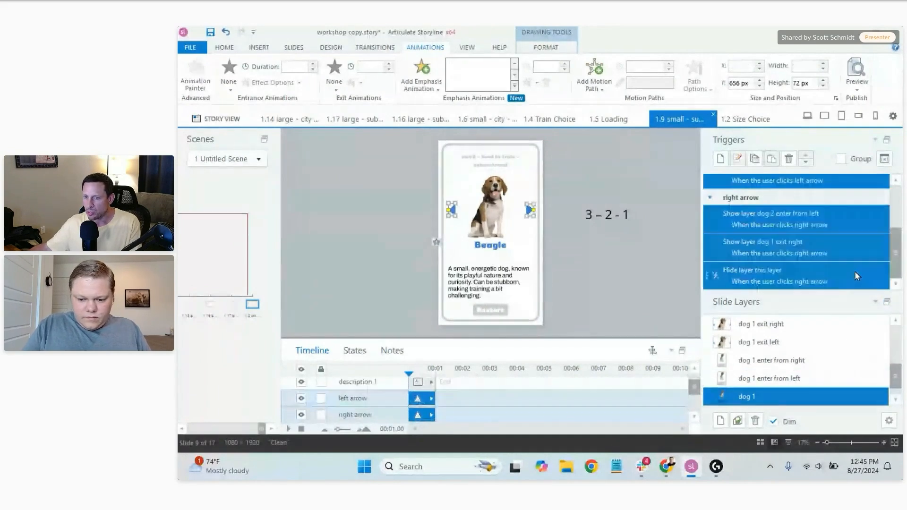
mouse_move(893, 272)
left_mouse_down()
mouse_move(894, 218)
mouse_move(896, 271)
left_mouse_up()
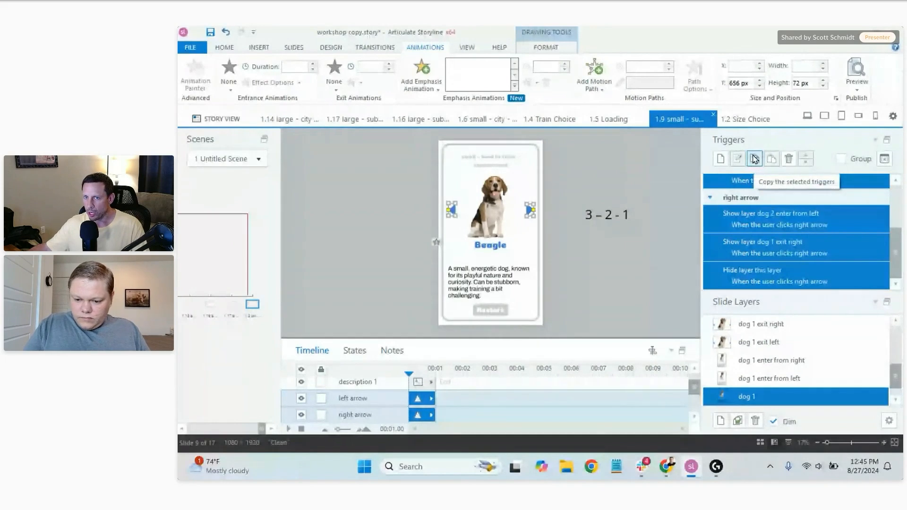
left_click(755, 159)
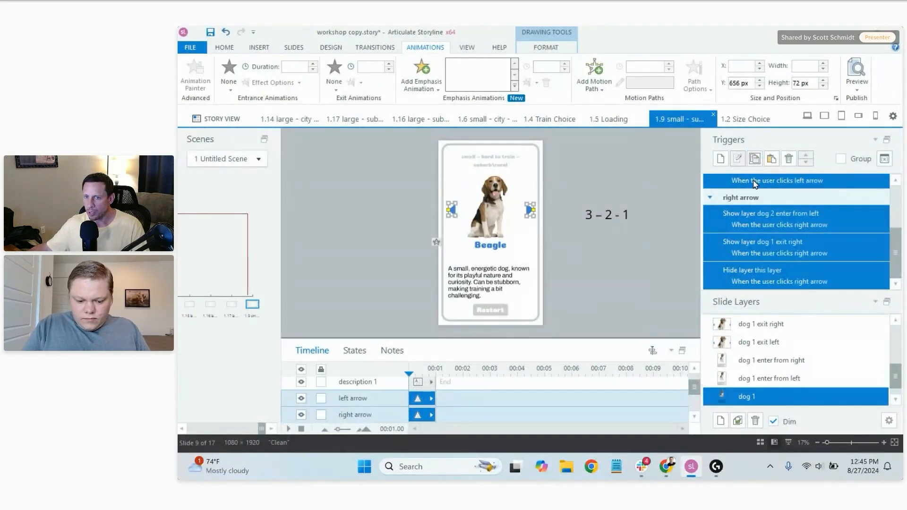
left_click(767, 378)
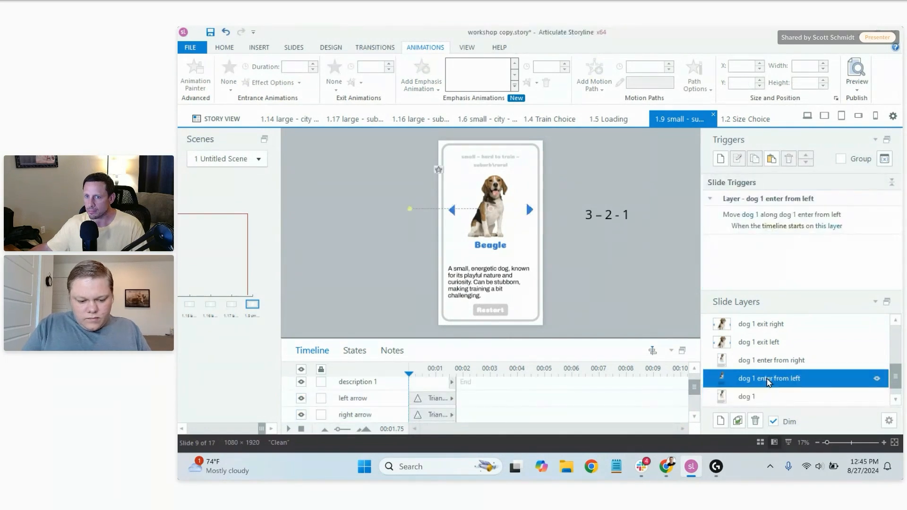
left_click(772, 160)
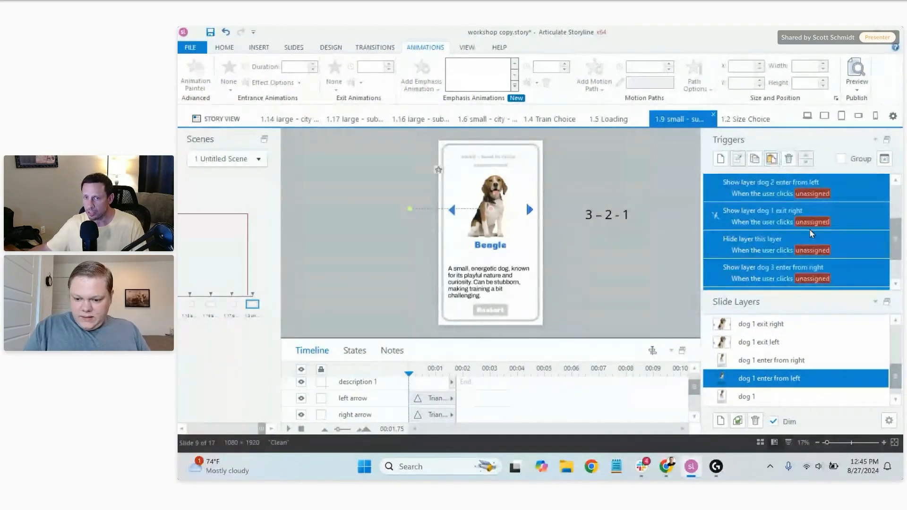
Assign right arrow as the clicked object for the copied dog 2 enter from left, dog 1 exit right and first hide-layer triggers
scroll(805, 231, "up", 3)
scroll(805, 233, "down", 4)
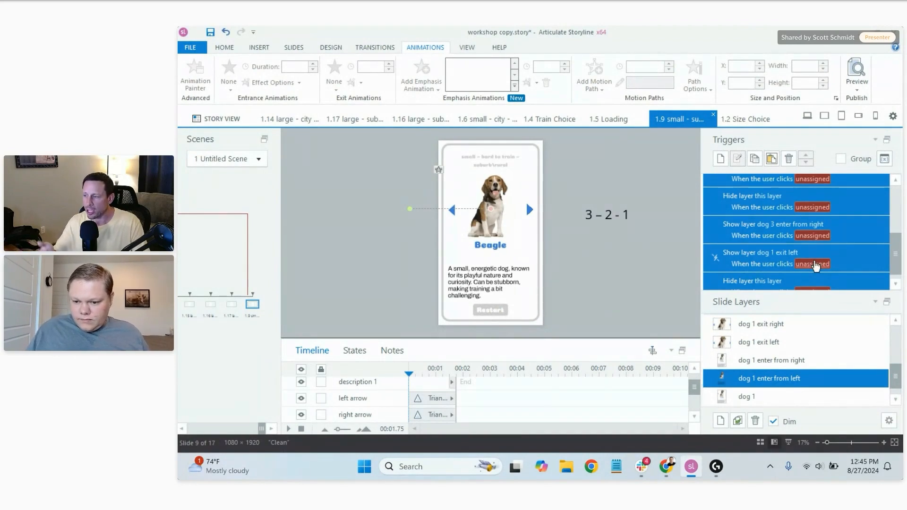
scroll(783, 272, "up", 5)
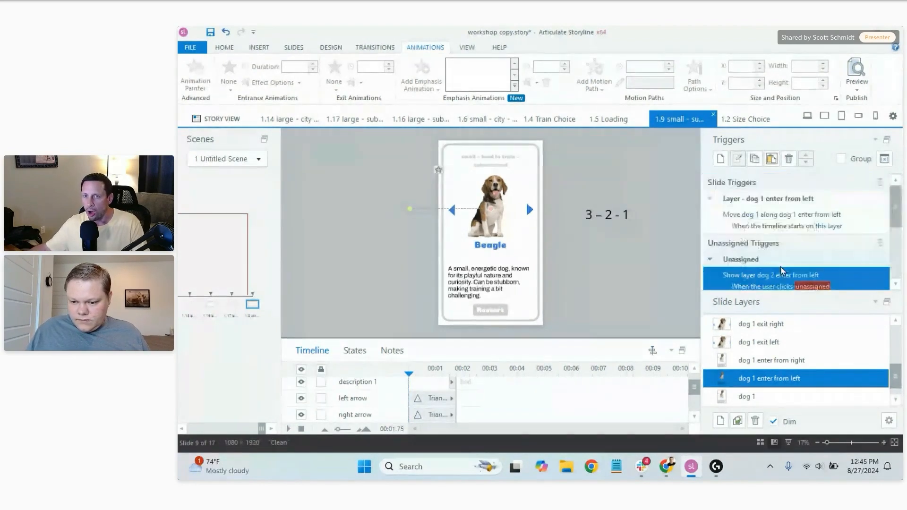
scroll(783, 271, "down", 3)
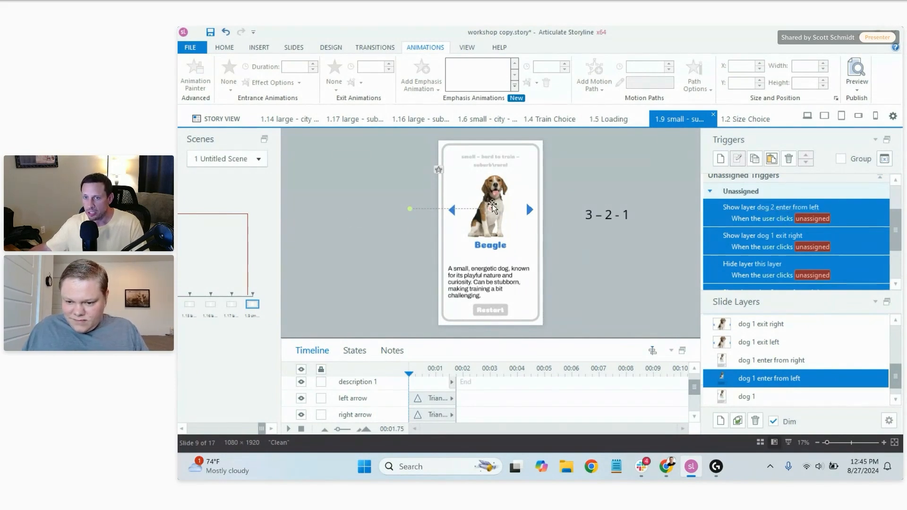
left_click(812, 219)
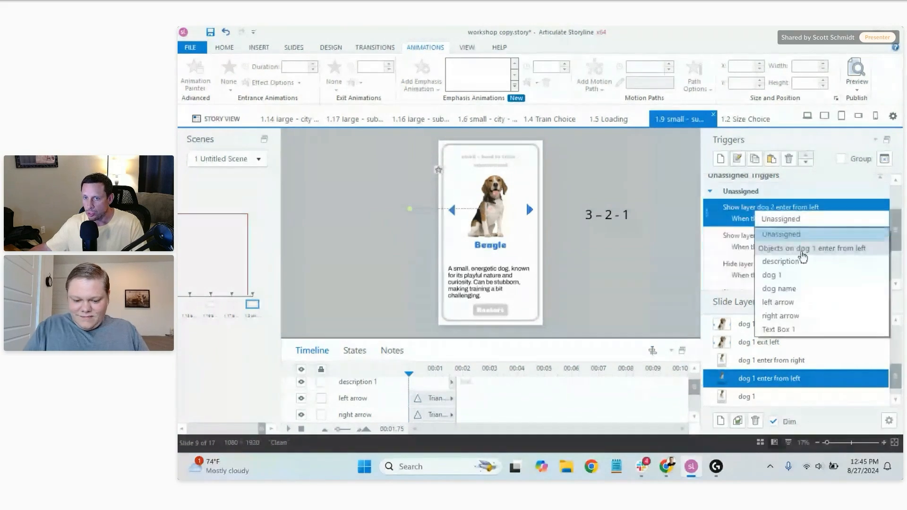
left_click(801, 317)
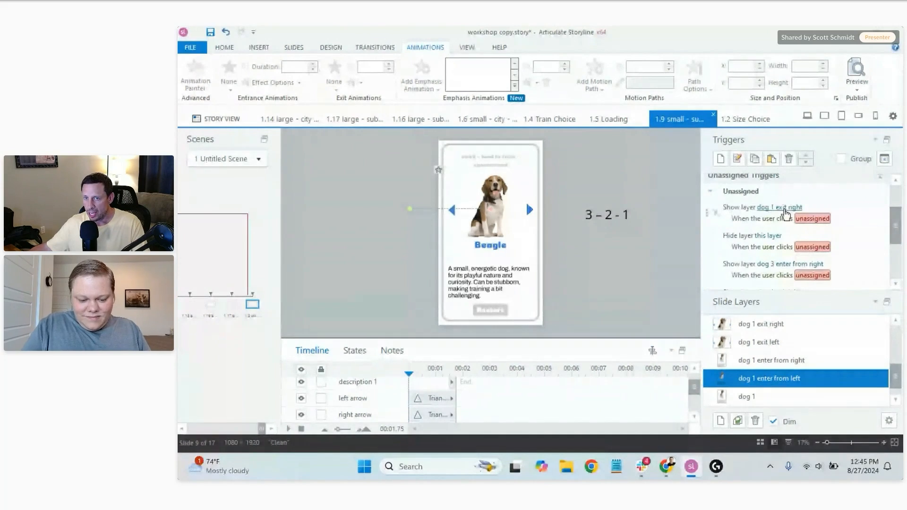
left_click(813, 219)
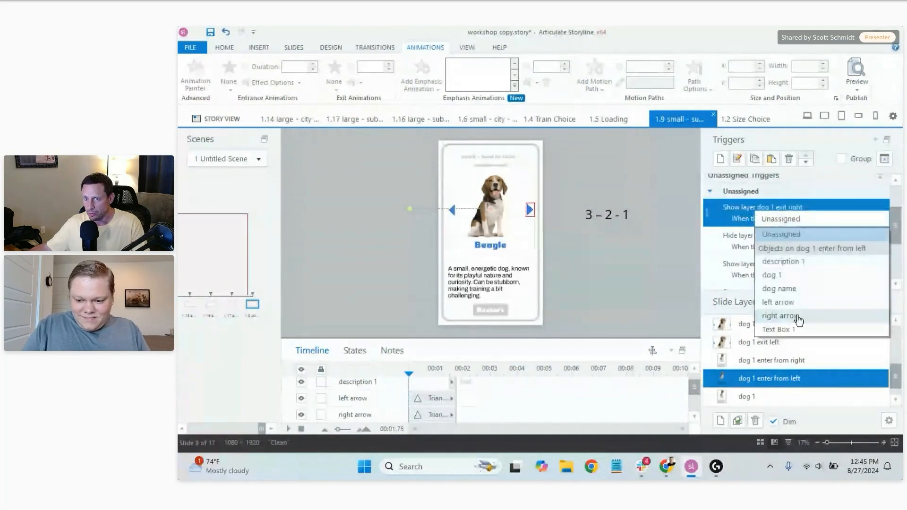
left_click(799, 316)
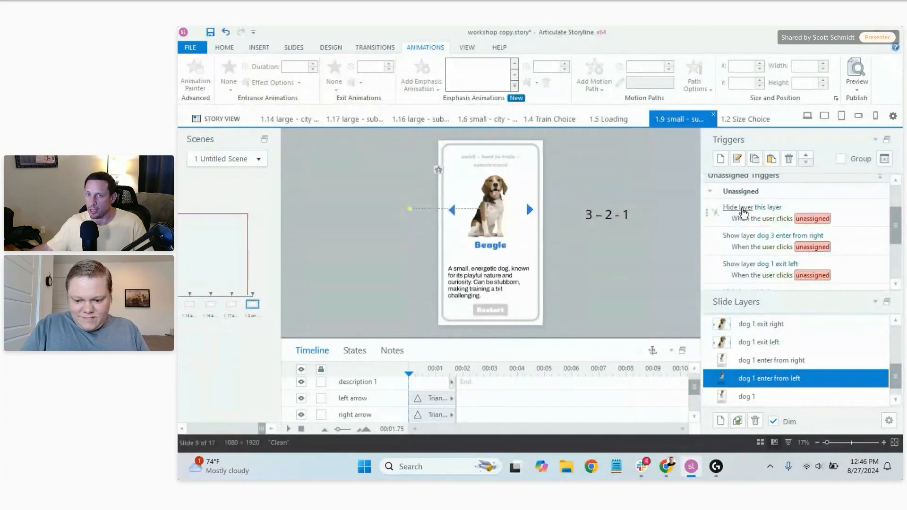
left_click(806, 221)
left_click(804, 317)
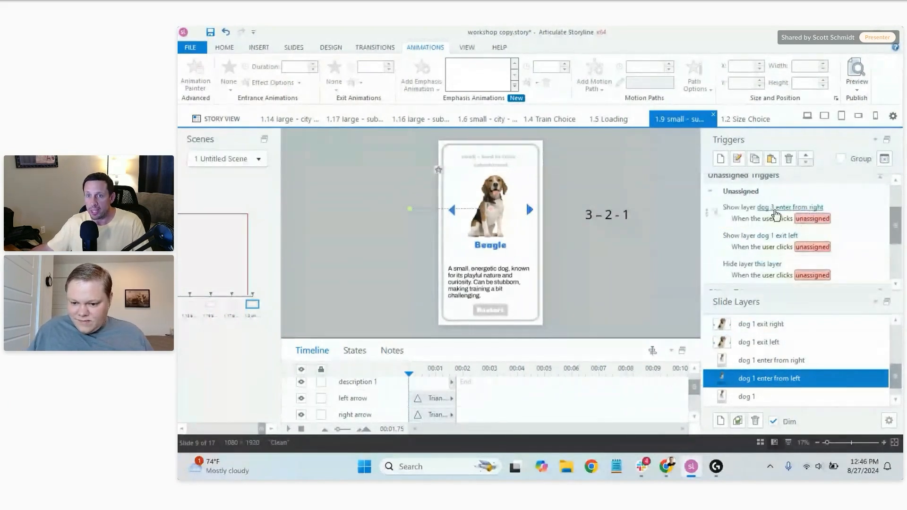
Assign left arrow as the clicked object for the copied dog 3 enter from right, dog 1 exit left and remaining hide-layer triggers
left_click(811, 220)
left_click(793, 306)
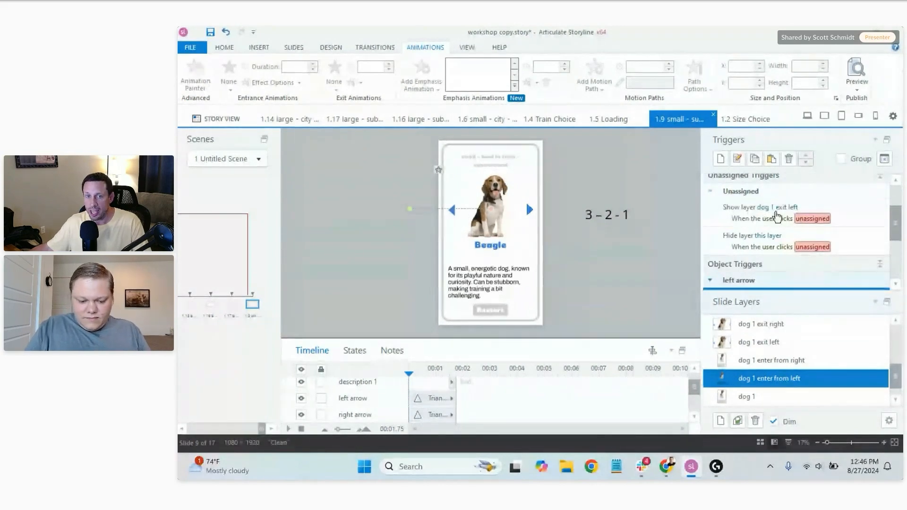
left_click(812, 218)
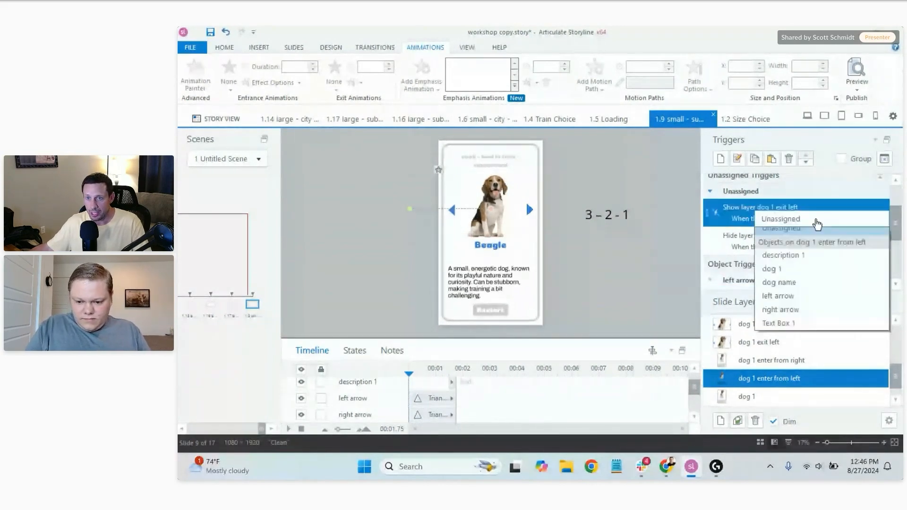
left_click(787, 304)
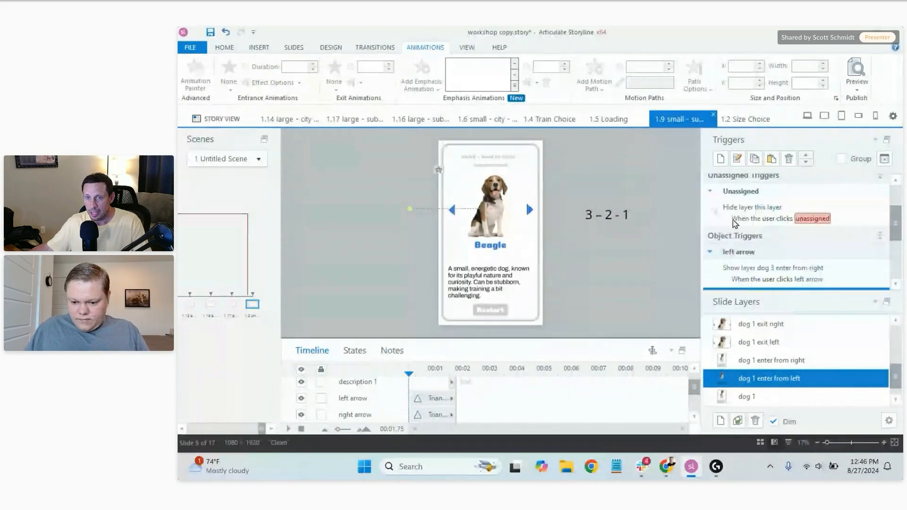
left_click(813, 219)
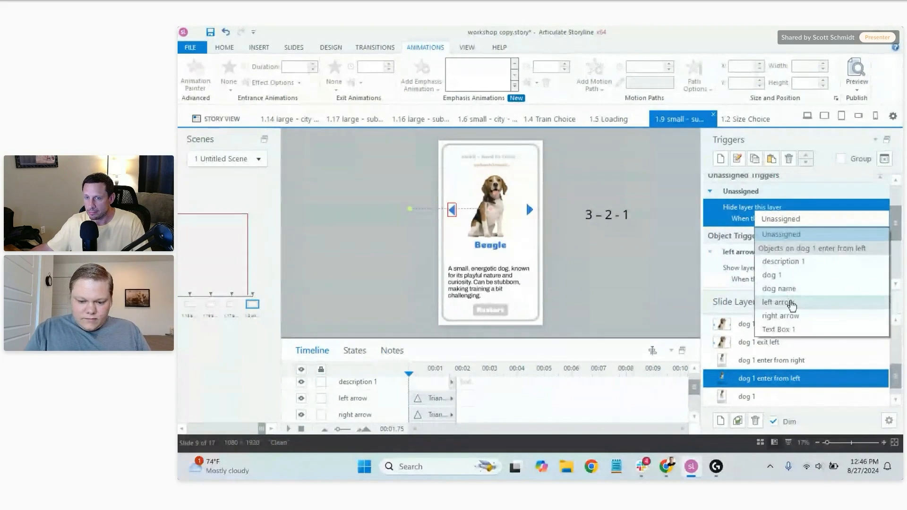
left_click(792, 303)
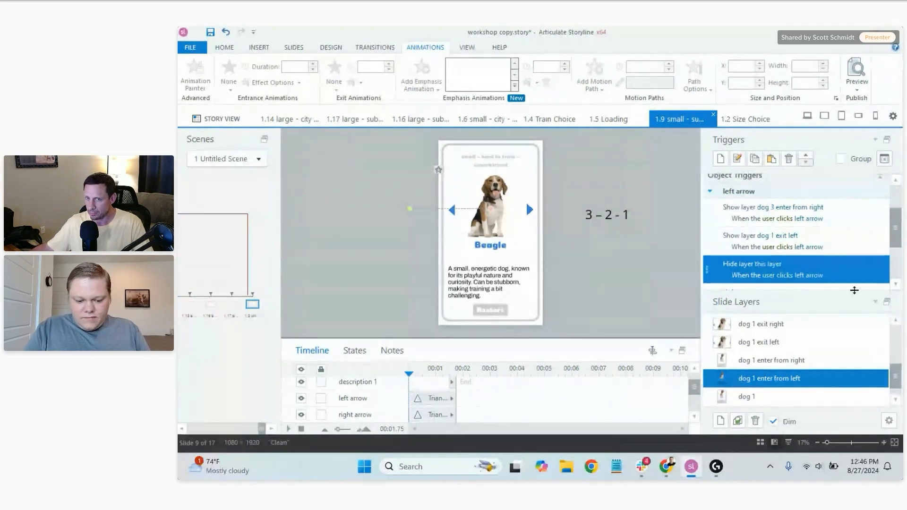
left_click_drag(898, 235, 897, 262)
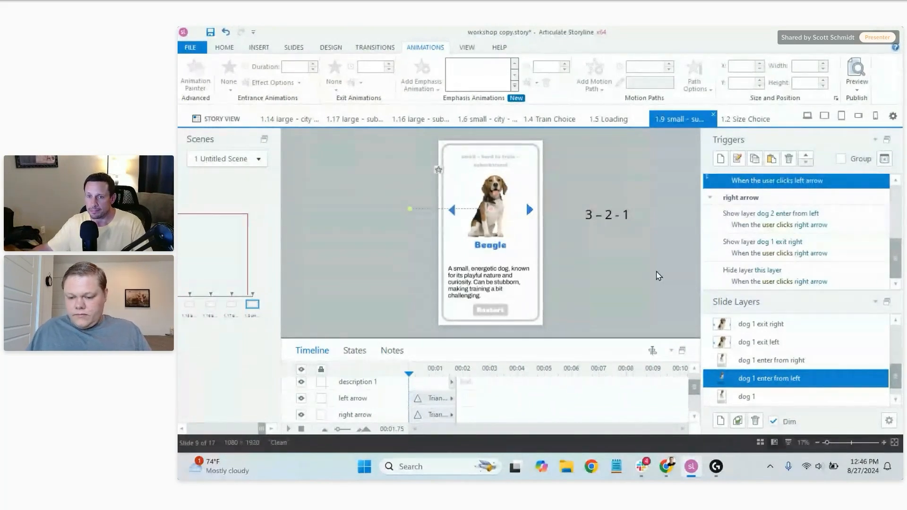
Paste the arrow triggers onto the dog 1 enter from right layer and assign right arrow to dog 2 enter from left, dog 1 exit right and first hide-layer
left_click(780, 362)
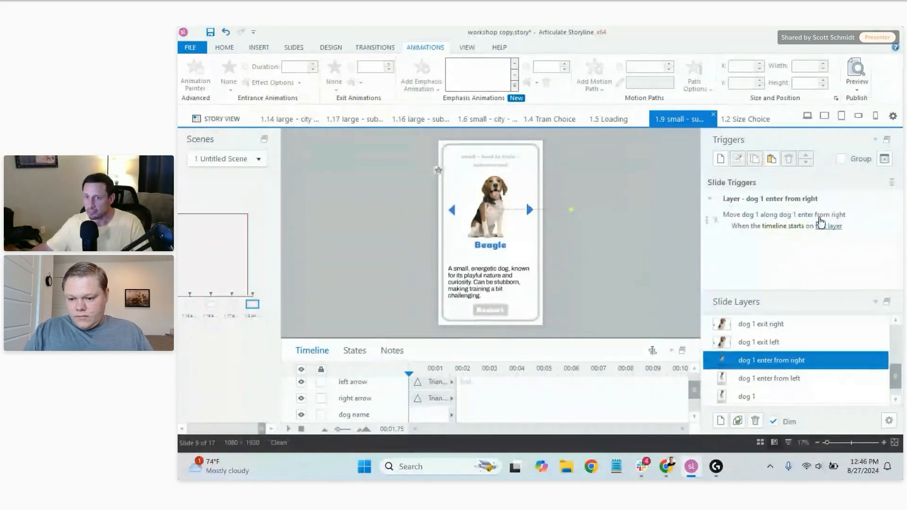
left_click(771, 159)
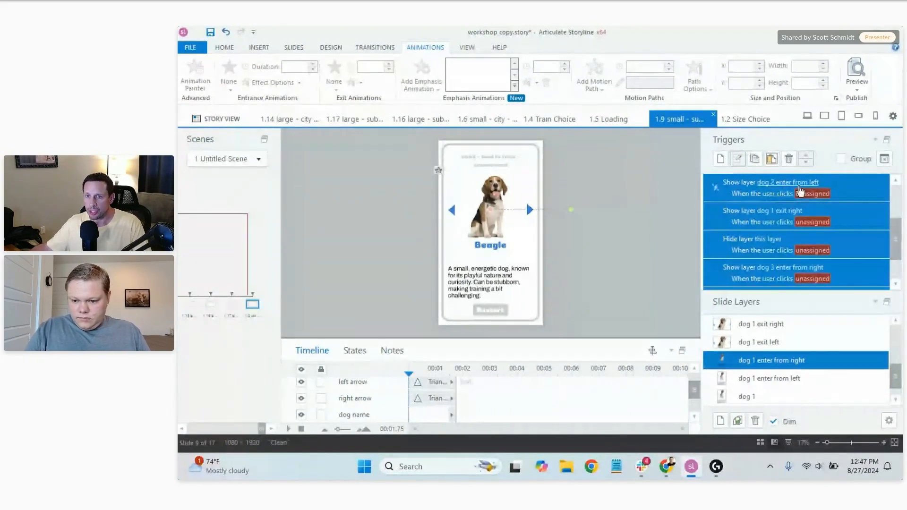
left_click(823, 195)
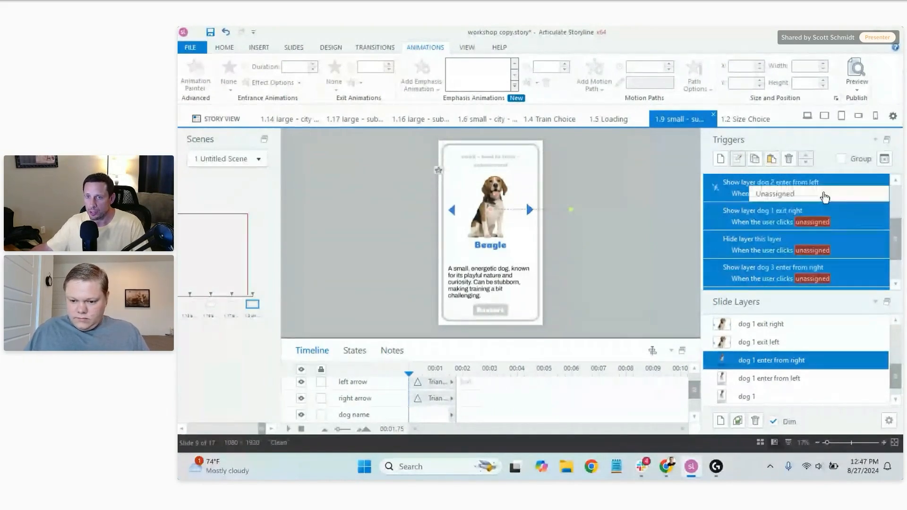
left_click(825, 196)
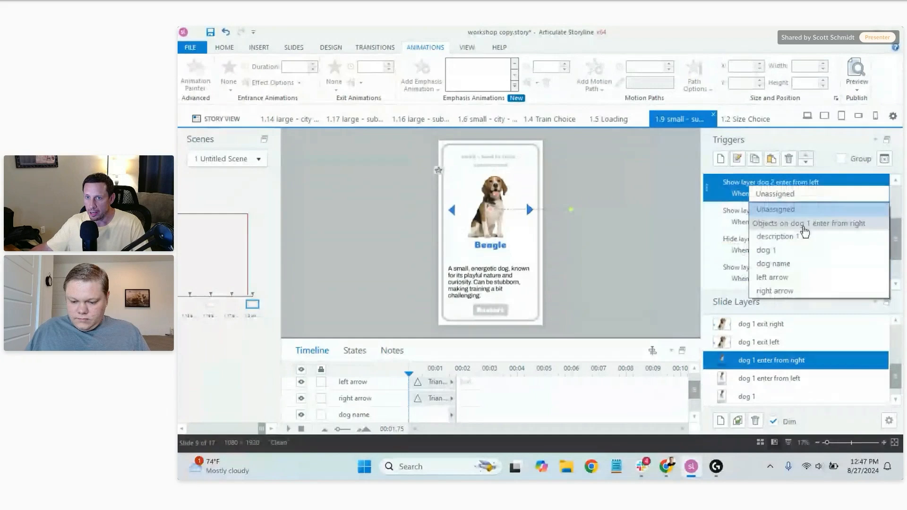
left_click(784, 291)
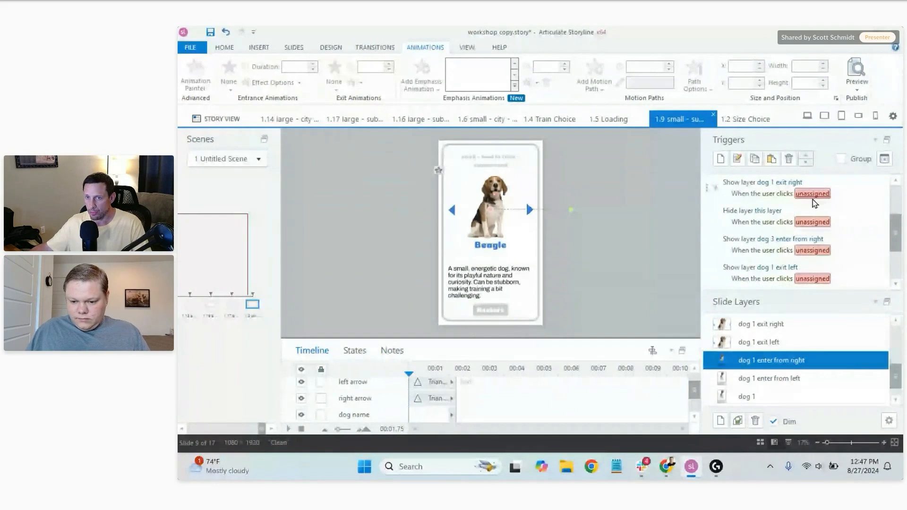
left_click(813, 196)
left_click(793, 292)
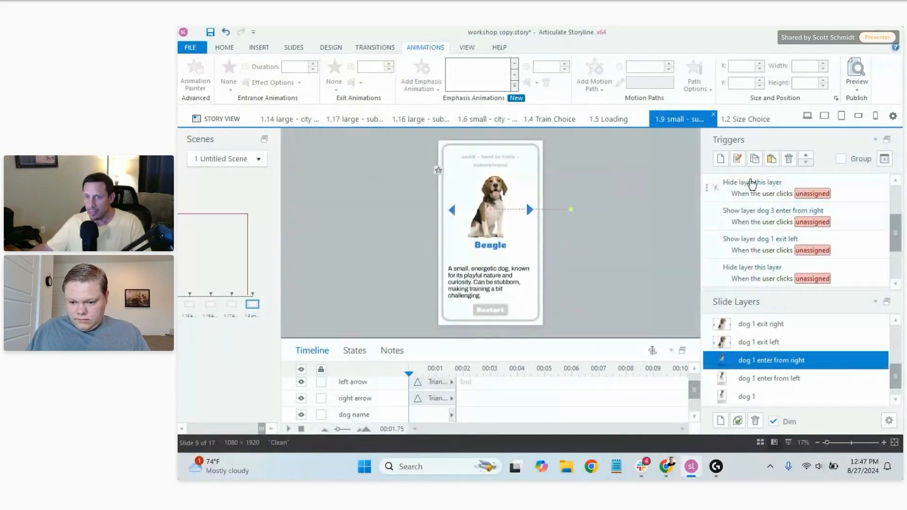
left_click(804, 196)
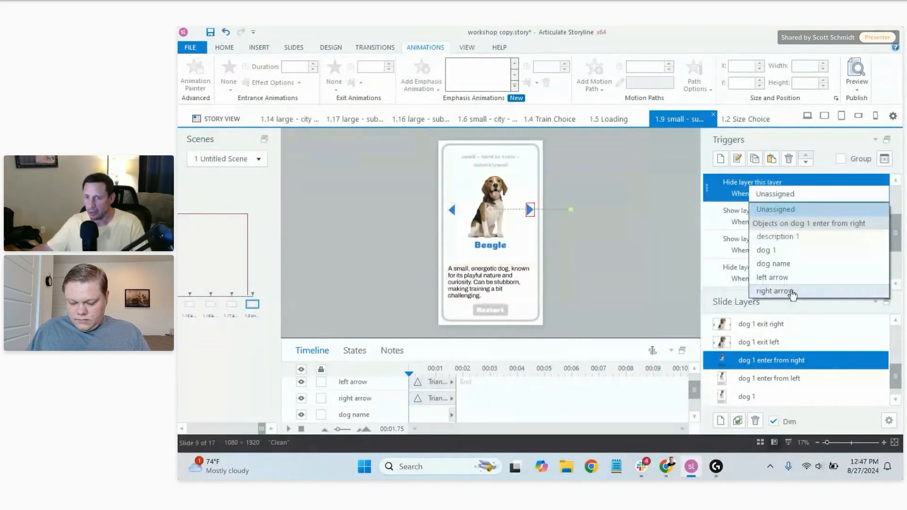
left_click(793, 292)
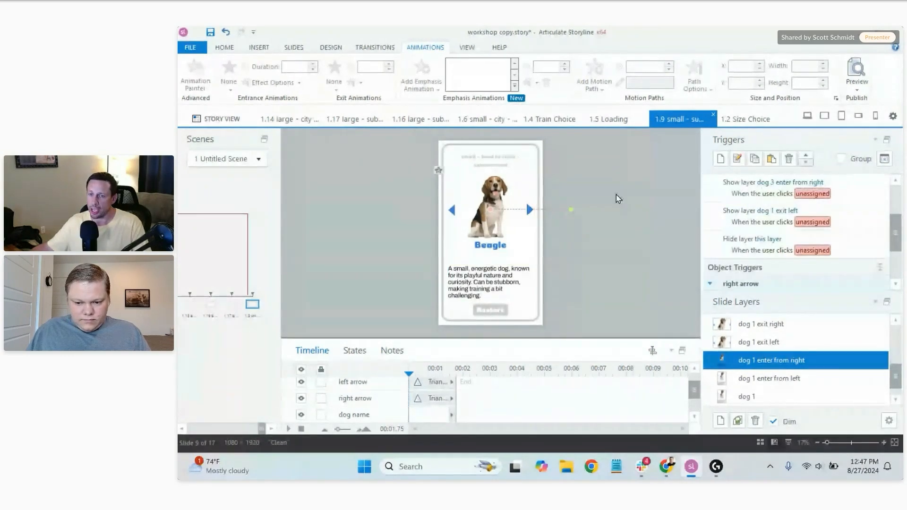
Assign left arrow as the clicked object for the pasted dog 3 enter from right, dog 1 exit left and remaining hide-layer triggers
left_click(812, 194)
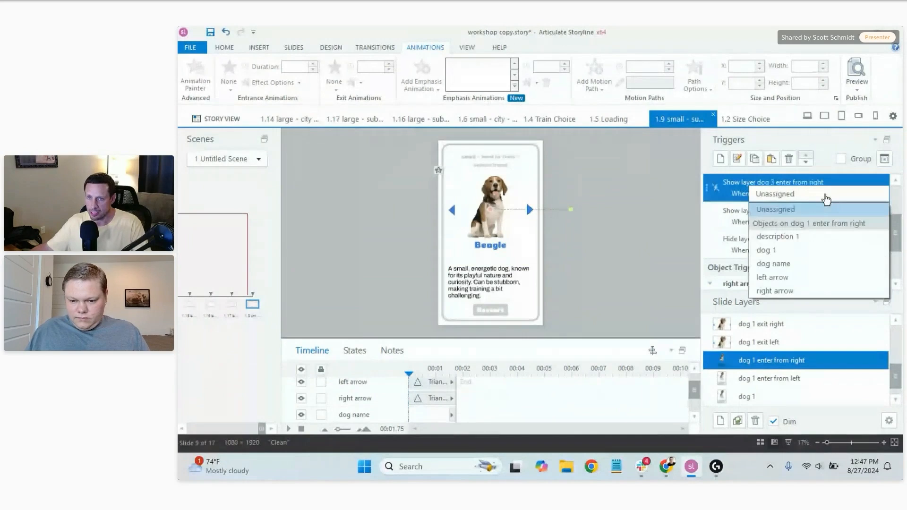
left_click(794, 274)
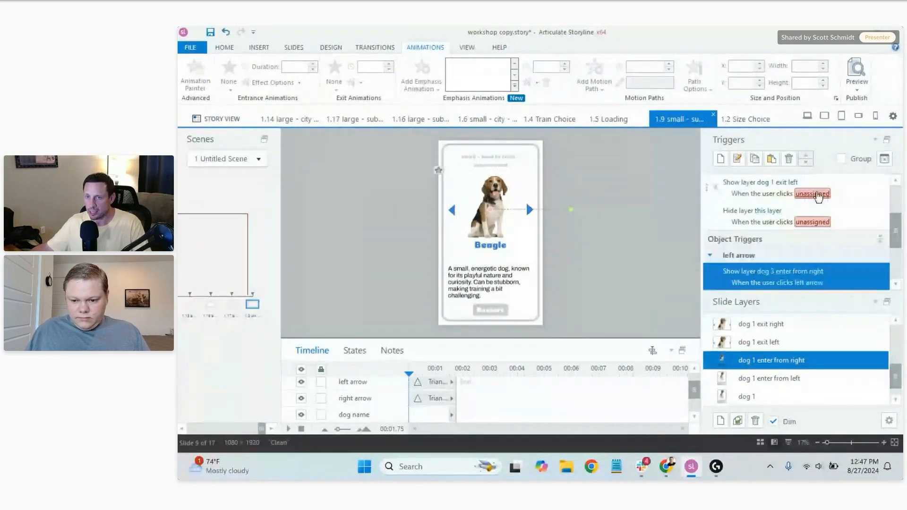
left_click(815, 195)
left_click(785, 277)
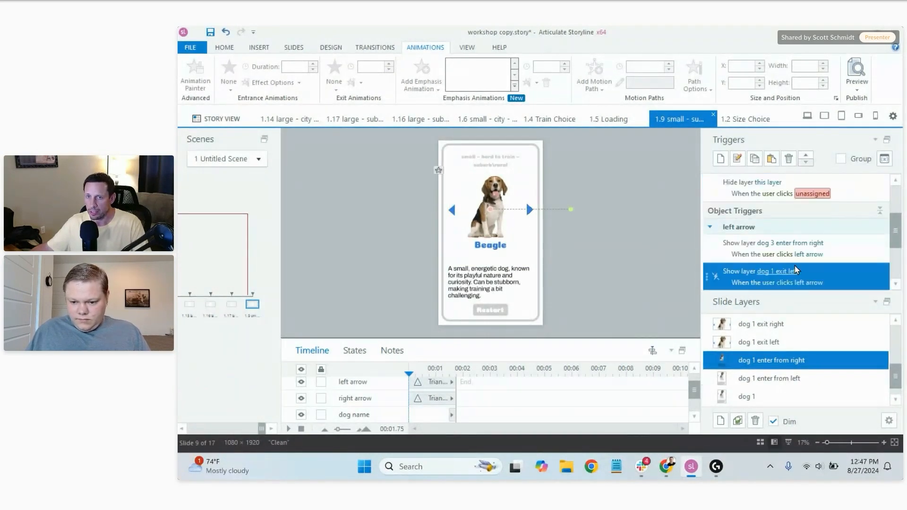
left_click(814, 194)
left_click(814, 195)
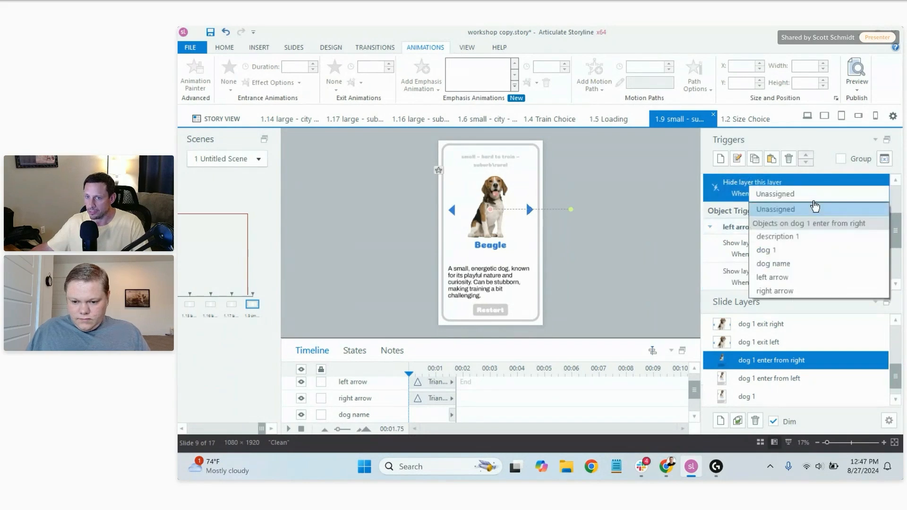
left_click(772, 277)
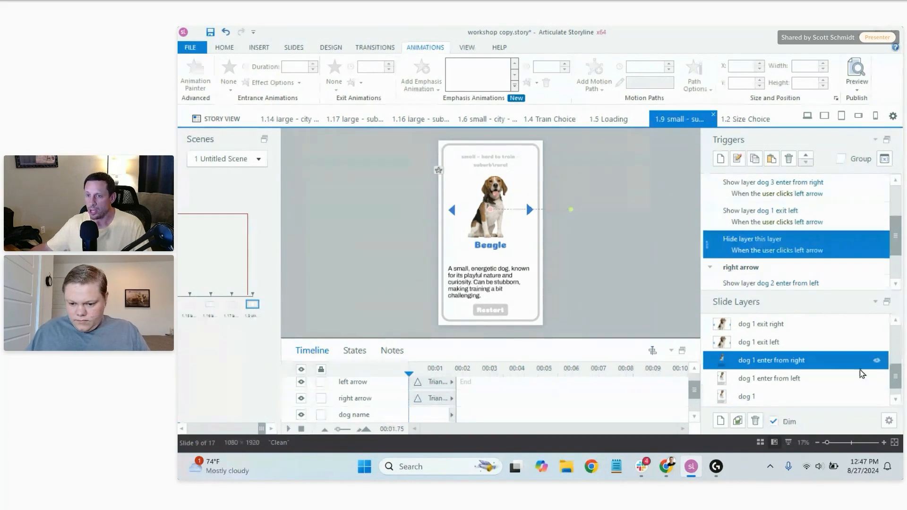
Compare the triggers and motion paths on the dog 1 exit left, enter from right and enter from left layers
scroll(792, 376, "up", 2)
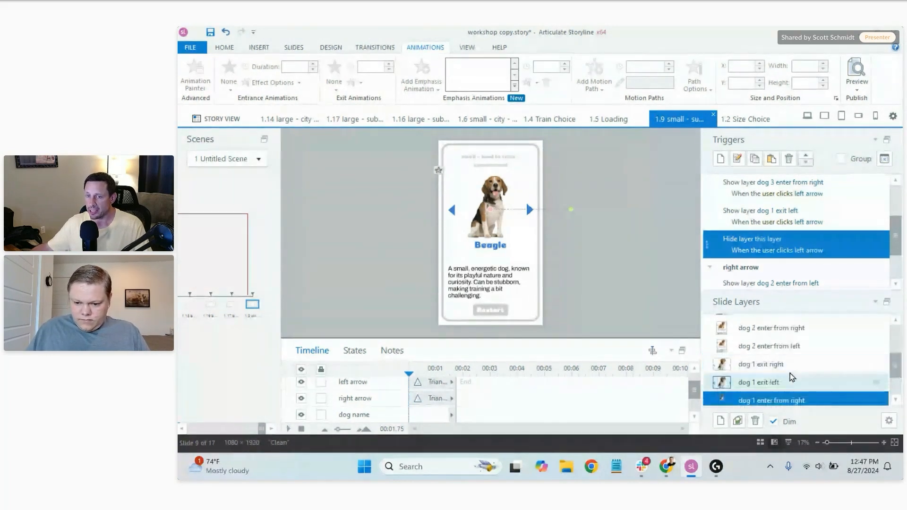
scroll(796, 364, "down", 1)
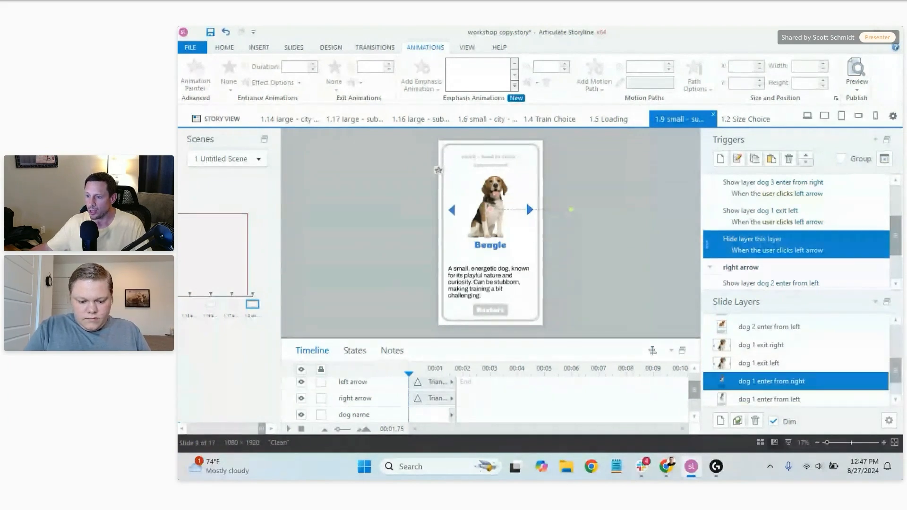
left_click(766, 364)
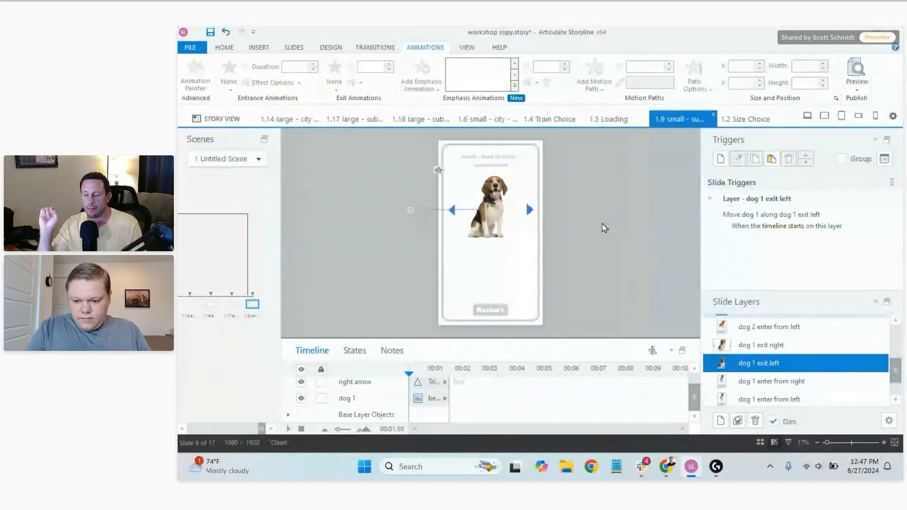
left_click(796, 382)
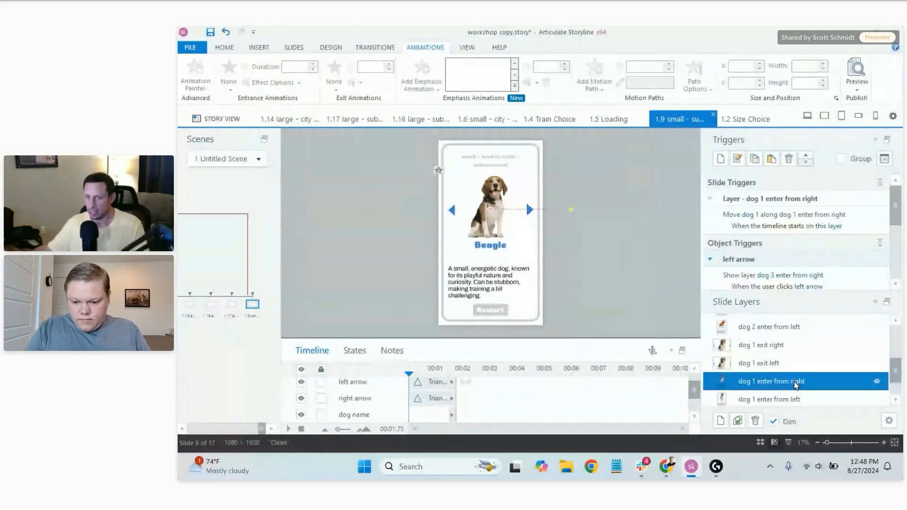
scroll(786, 372, "down", 2)
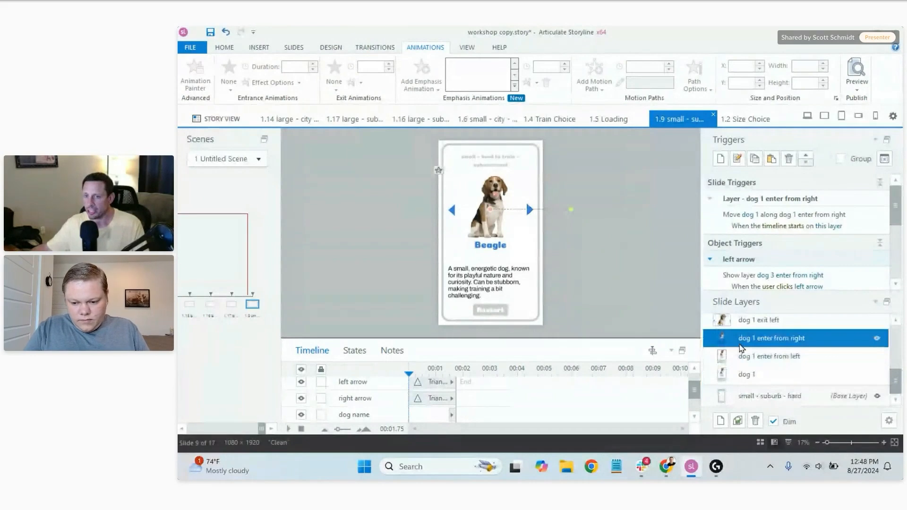
left_click(775, 360)
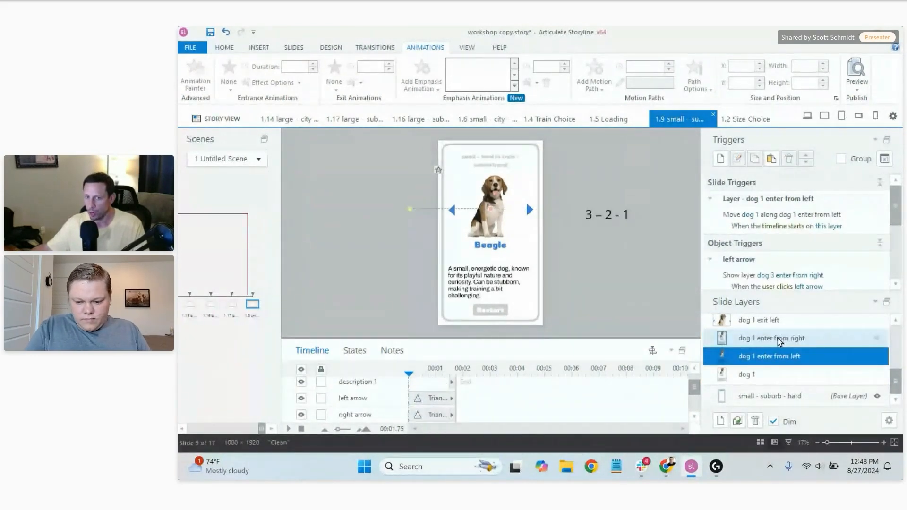
left_click(779, 340)
left_click(780, 355)
left_click(777, 341)
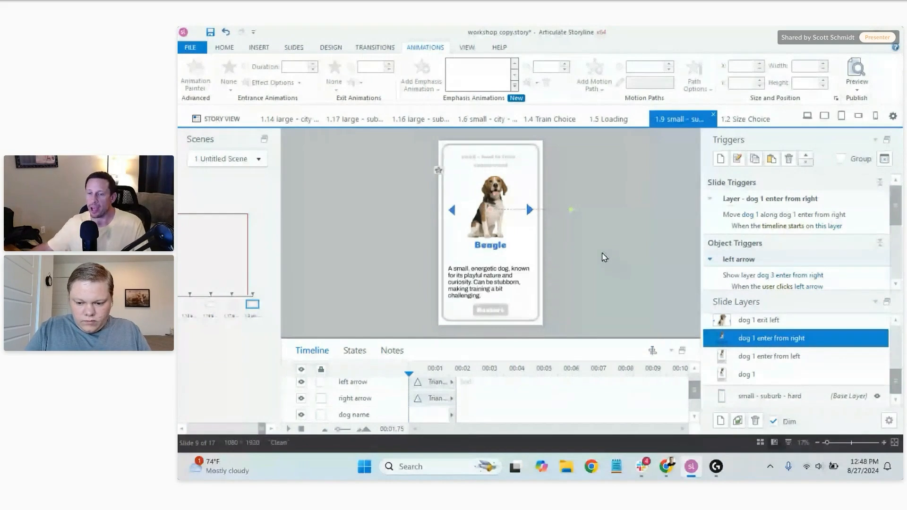
Add a trigger on the dog 1 exit left layer that hides this layer when its timeline ends
scroll(895, 376, "up", 1)
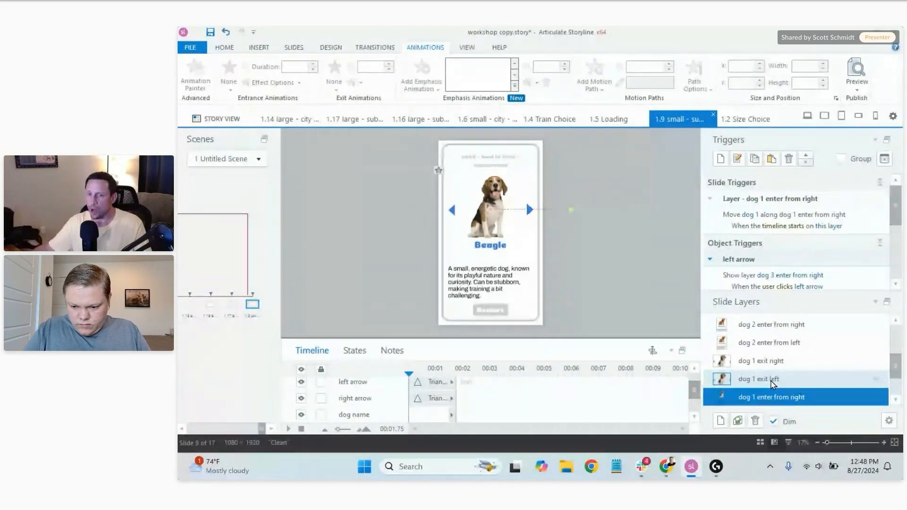
left_click(772, 381)
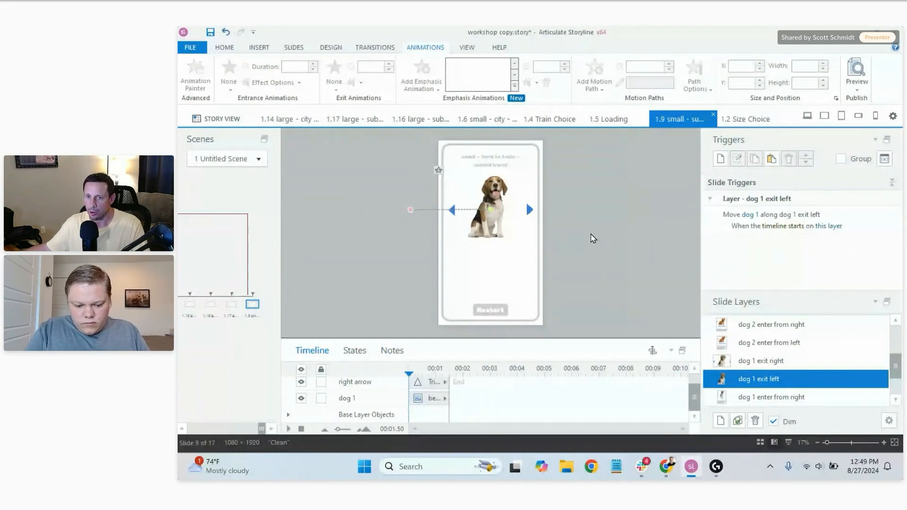
left_click(721, 158)
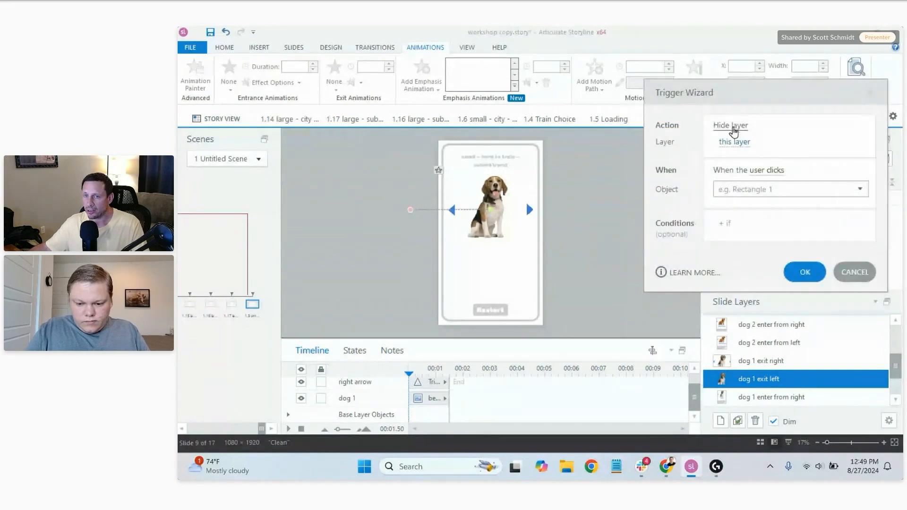
left_click(766, 170)
scroll(780, 260, "down", 3)
scroll(775, 420, "down", 1)
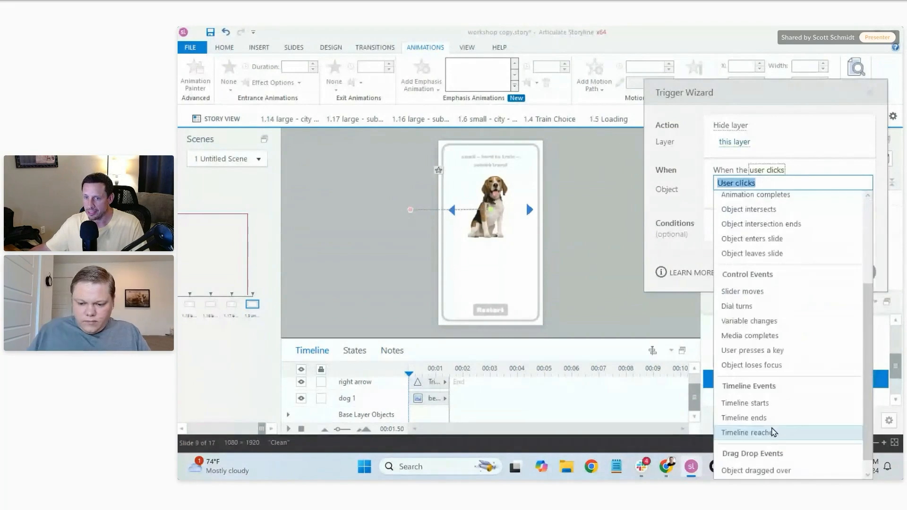
left_click(770, 419)
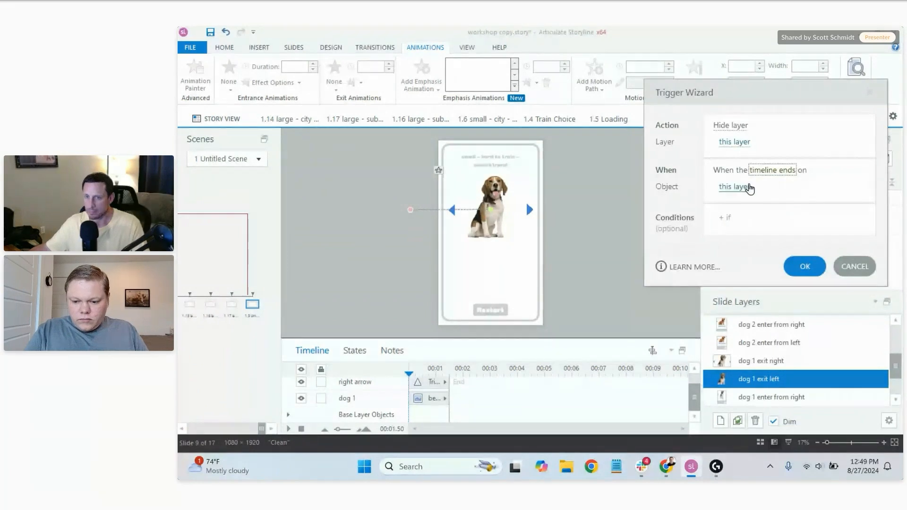
left_click(805, 267)
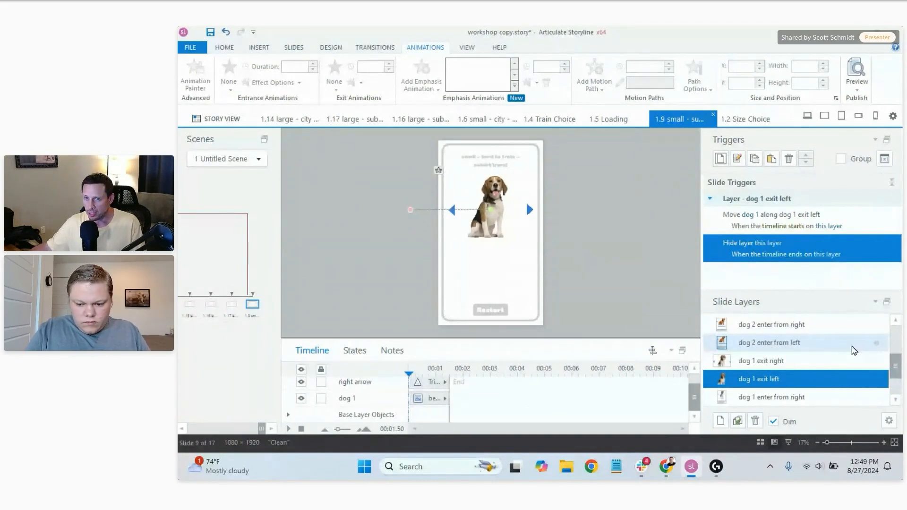
Add a trigger on the dog 1 exit right layer that hides this layer when its timeline ends
left_click(767, 360)
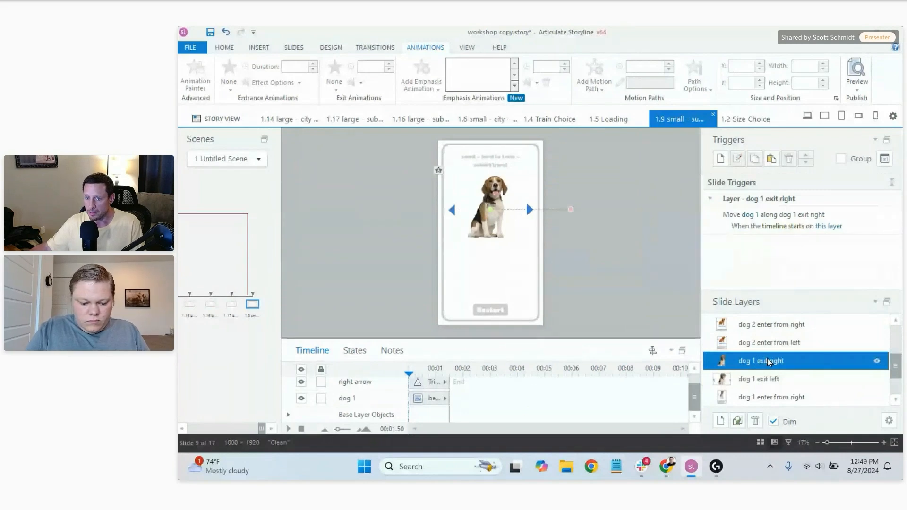
left_click(720, 159)
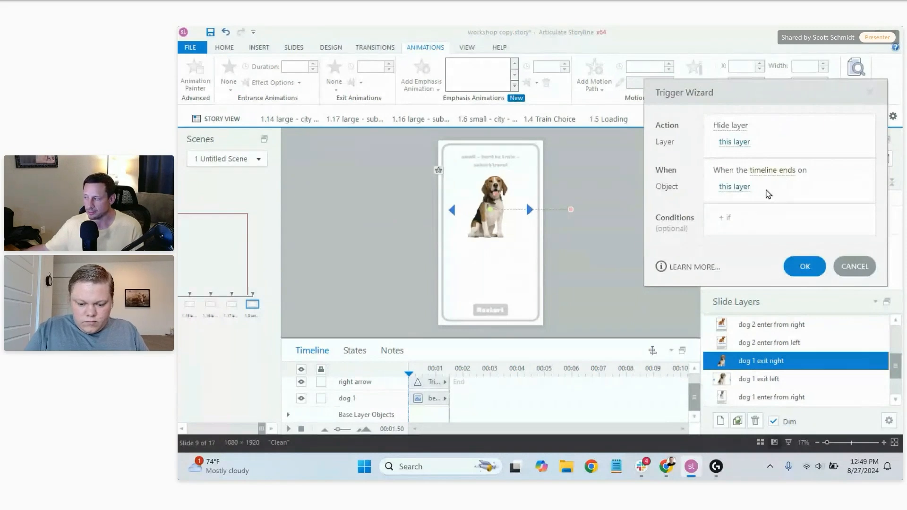
left_click(806, 267)
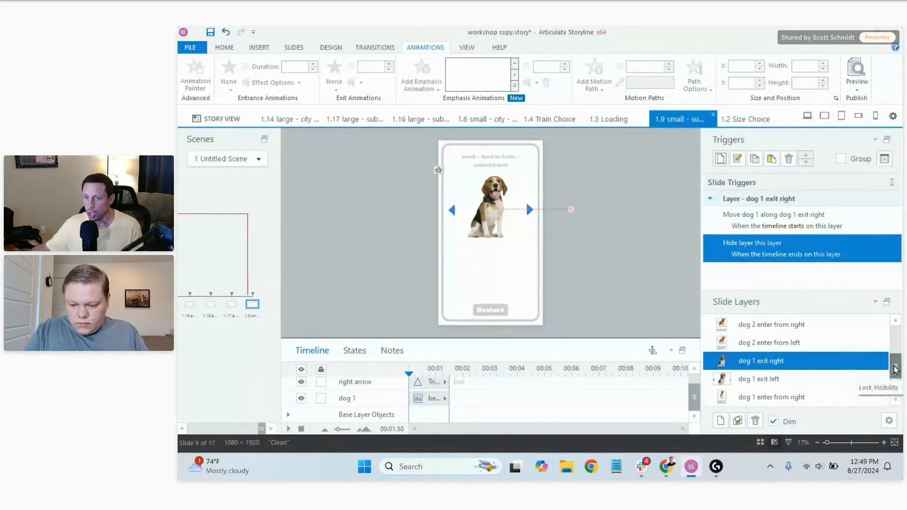
Review the triggers on dog 1 and its four enter and exit layers, and look over the dog 2 and dog 3 layers
scroll(896, 370, "down", 2)
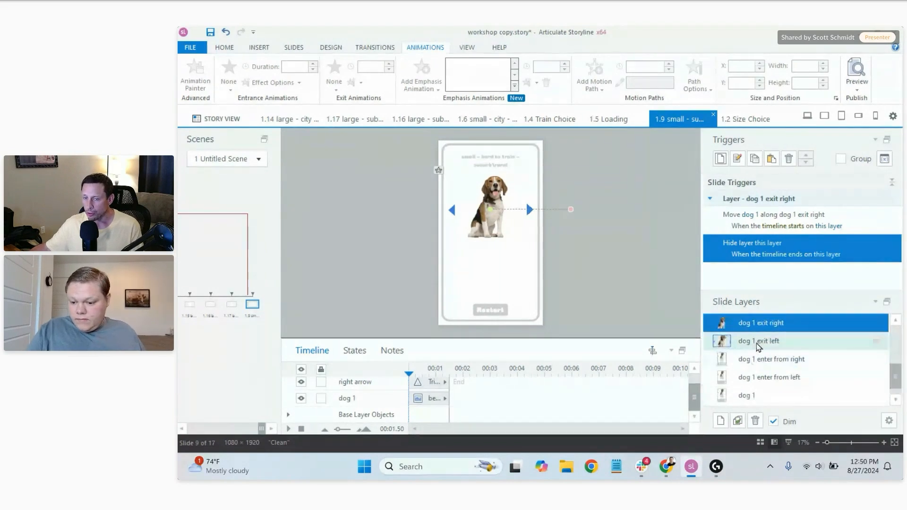
left_click(757, 400)
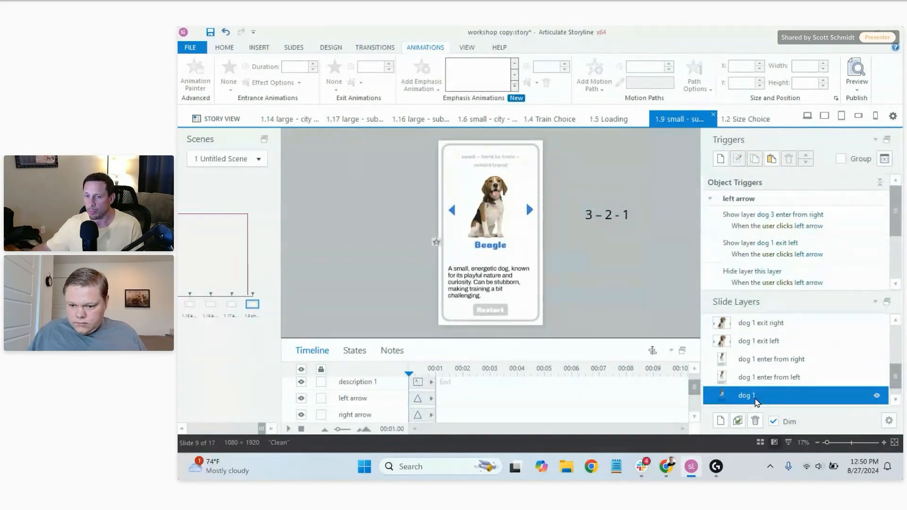
left_click(772, 385)
left_click(777, 365)
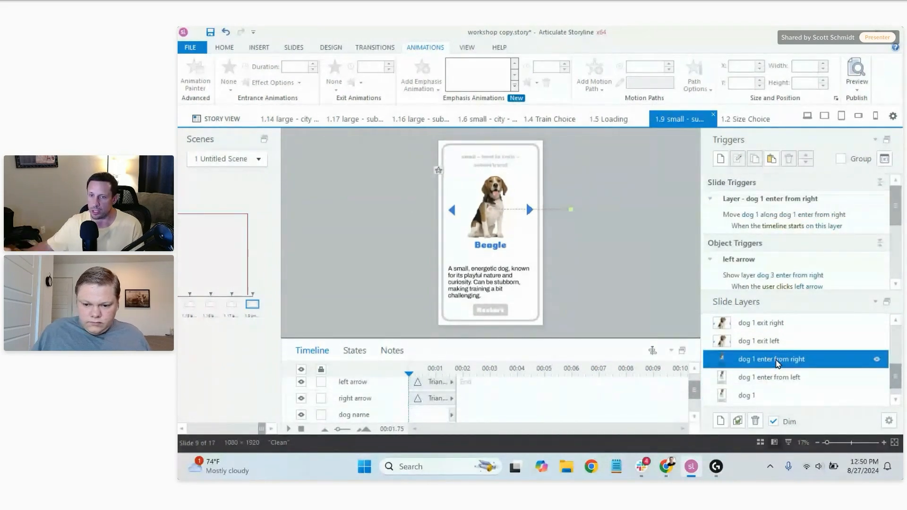
left_click(778, 342)
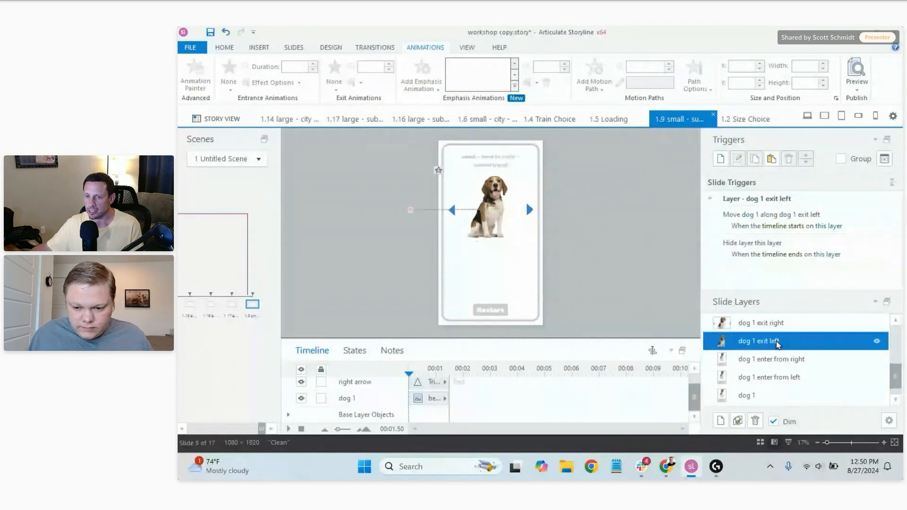
left_click(777, 325)
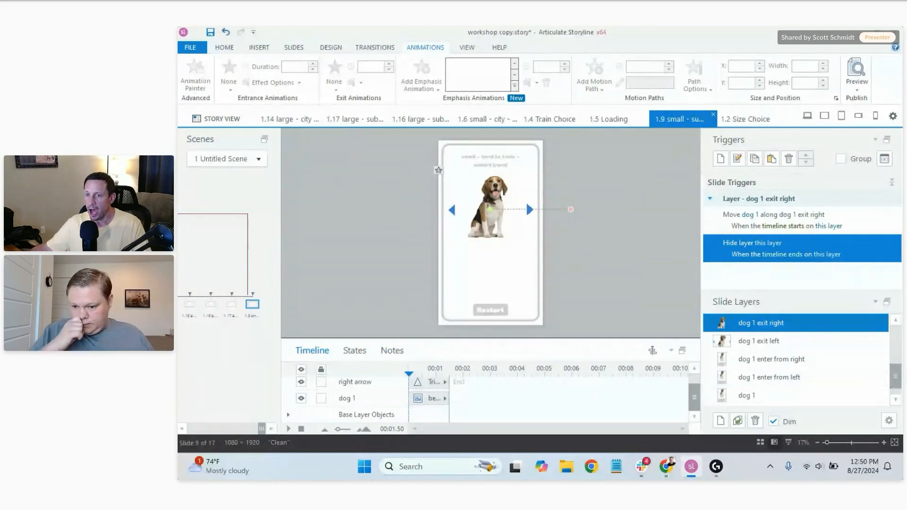
left_click_drag(896, 376, 896, 348)
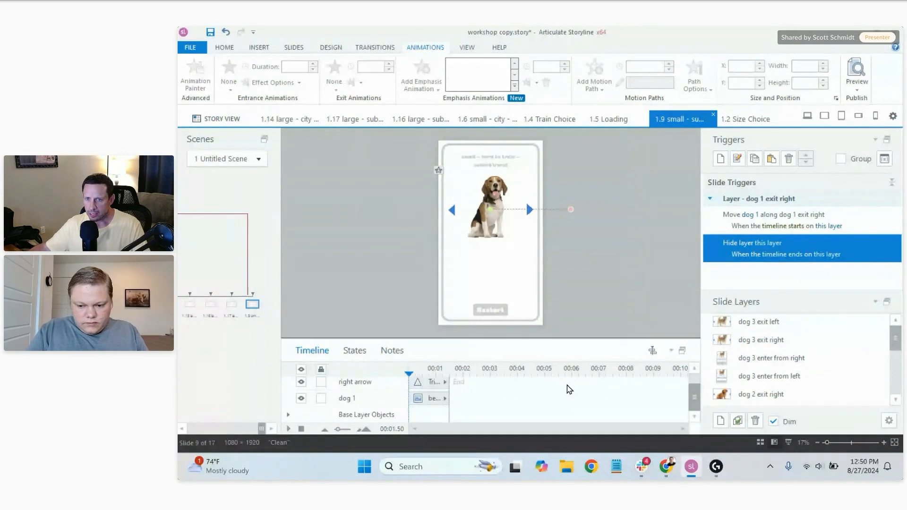
Review the triggers and motion paths on the dog 2 exit right, dog 2 enter from right and dog 3 enter from right layers
left_click(792, 395)
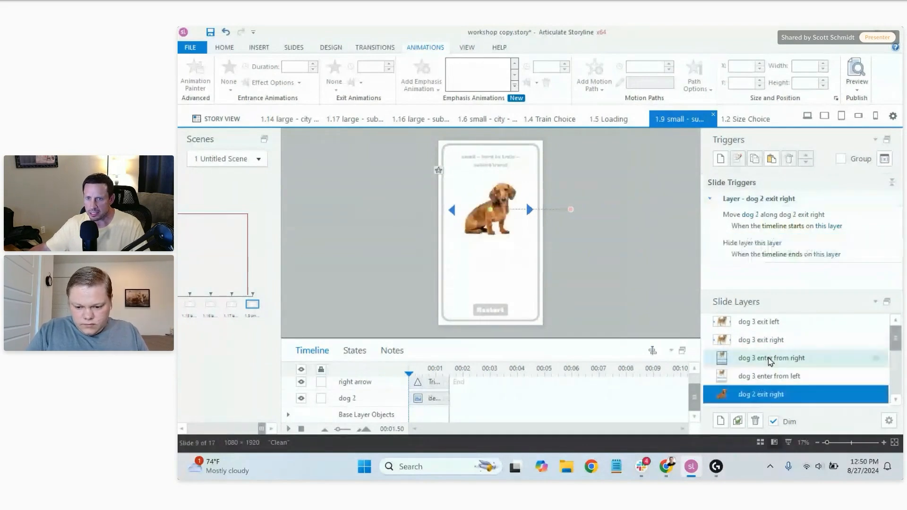
scroll(804, 378, "down", 1)
left_click(787, 369)
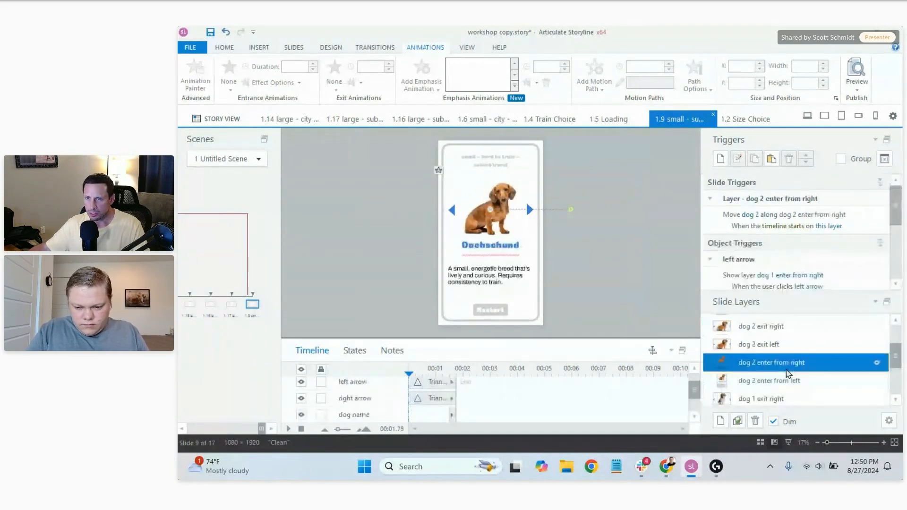
left_click_drag(900, 358, 897, 343)
left_click(792, 346)
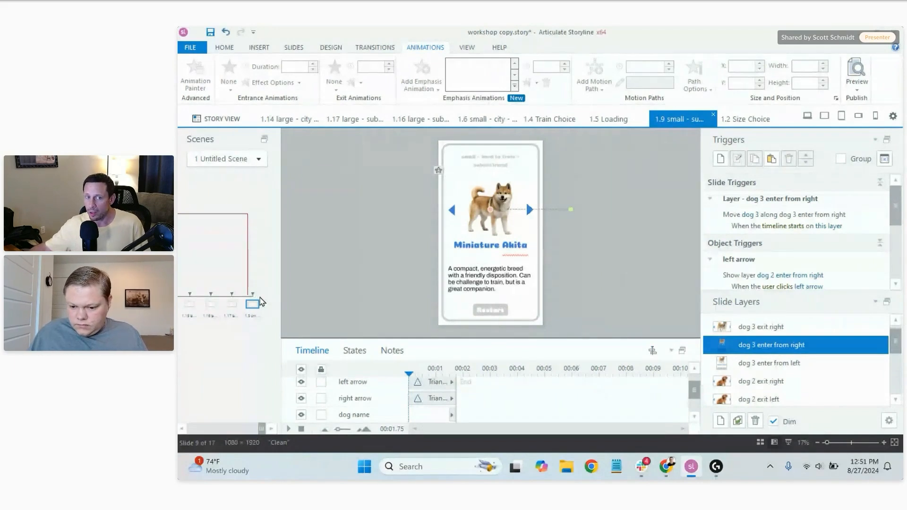
scroll(767, 340, "up", 1)
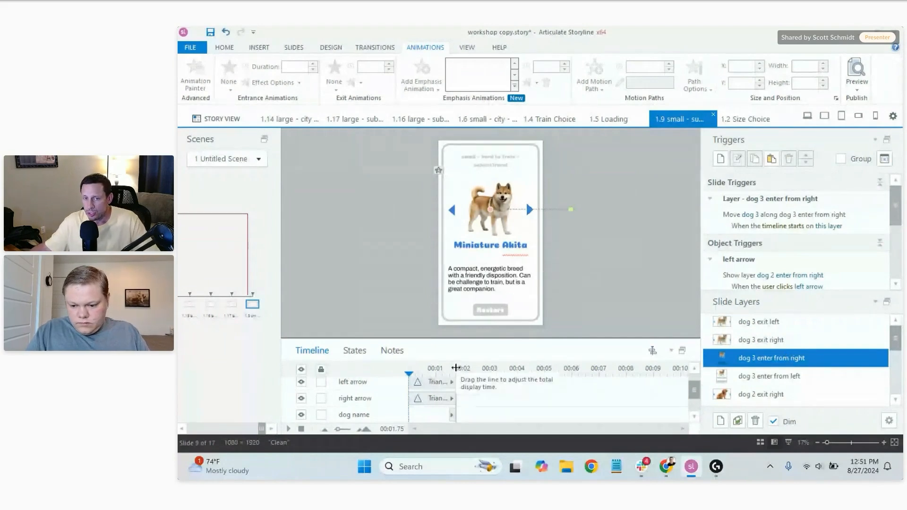
Examine the dog 3 exit right and dog 3 enter from right layers on slide 1.16 for comparison, and return to slide 1.9
double_click(210, 305)
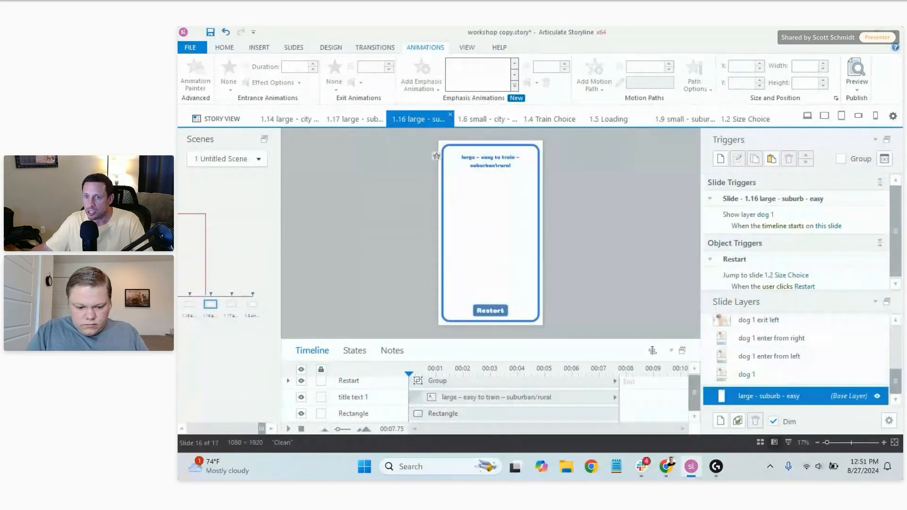
scroll(895, 368, "up", 2)
scroll(896, 373, "down", 2)
scroll(896, 376, "up", 2)
scroll(896, 377, "up", 3)
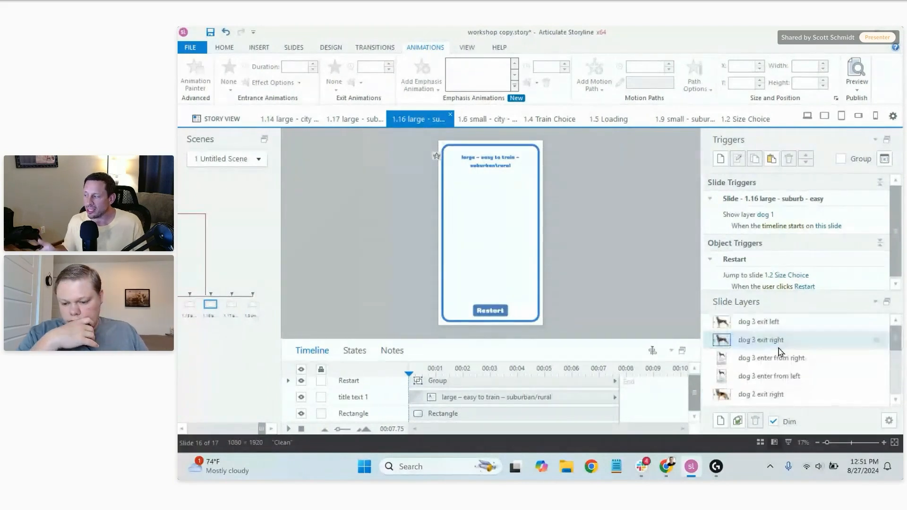
left_click(778, 345)
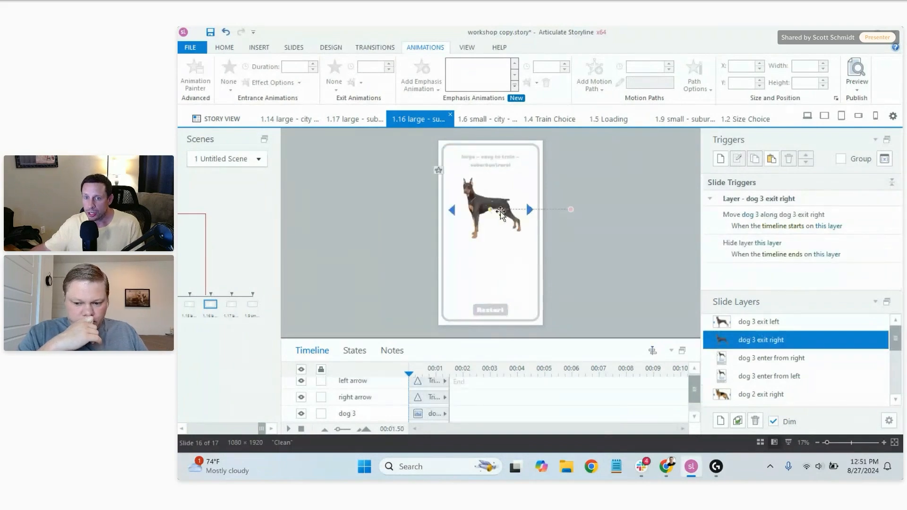
left_click(786, 359)
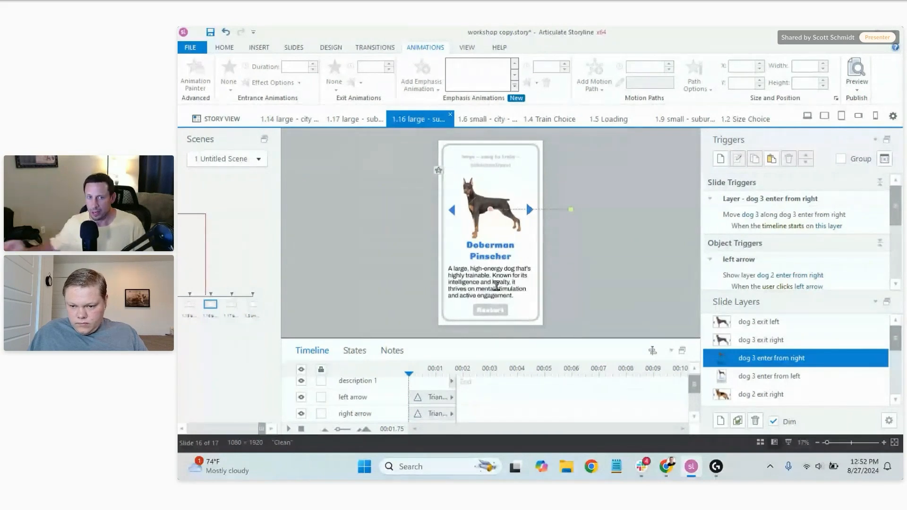
left_click(252, 306)
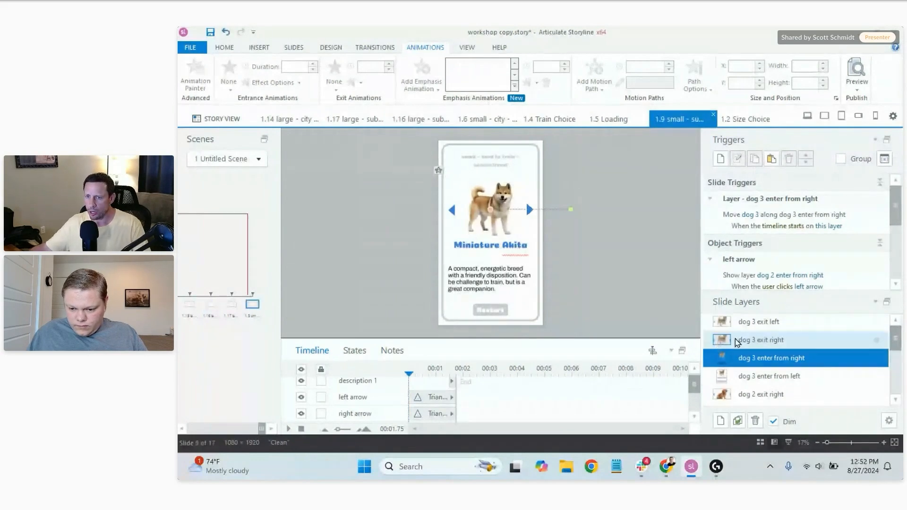
left_click_drag(899, 343, 898, 360)
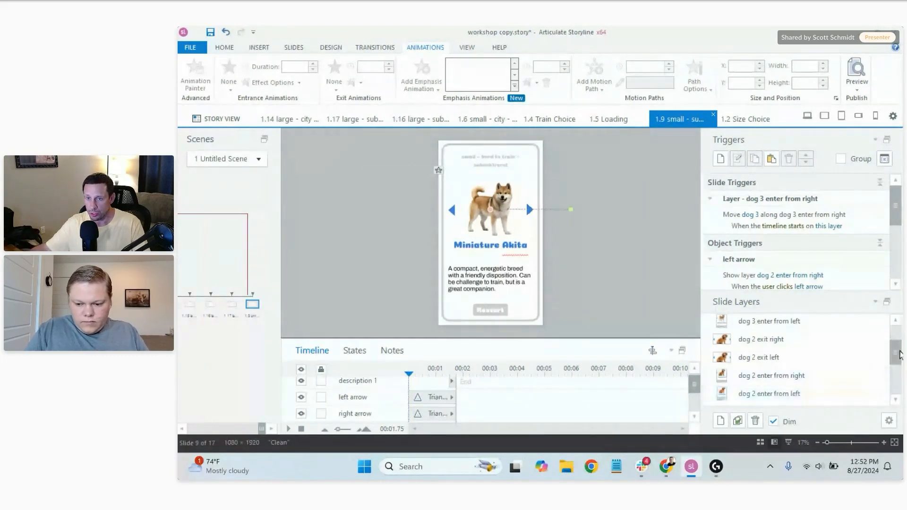
left_click_drag(897, 354, 898, 360)
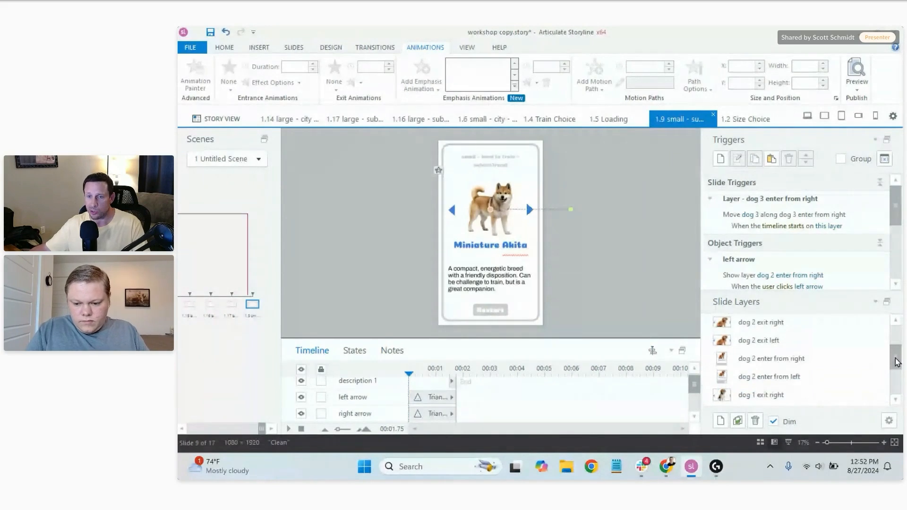
scroll(898, 360, "up", 1)
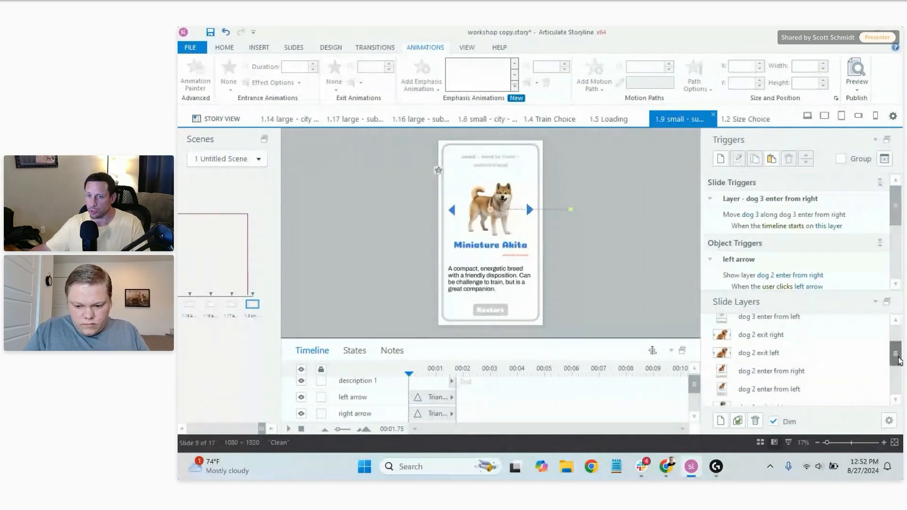
left_click(768, 392)
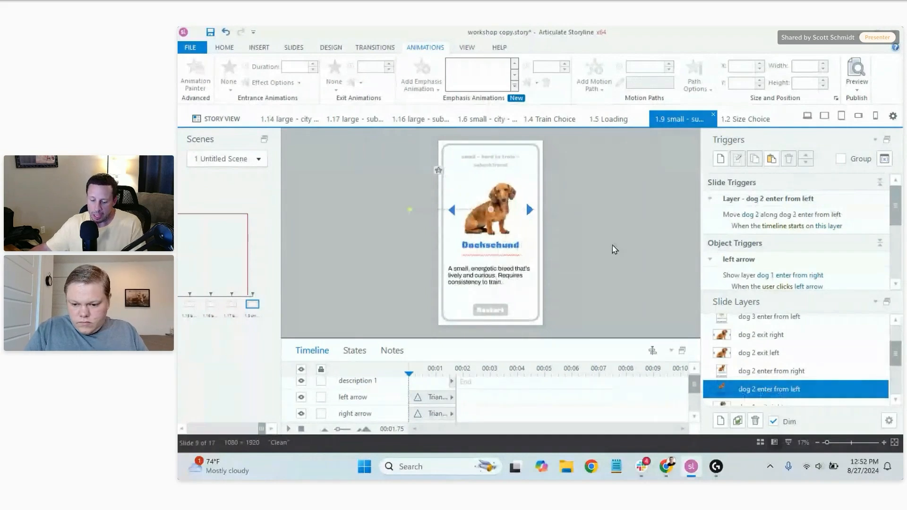
key("ctrl+v")
key("ctrl+z")
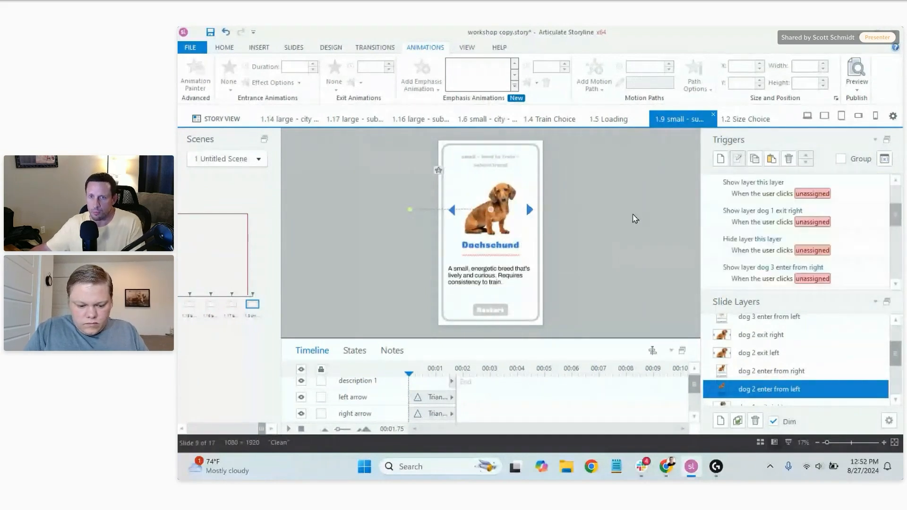
Copy the "3 – 2 - 1" order note from beside the dog 1 layer's slide onto the dog 2 enter from left layer
scroll(780, 358, "down", 3)
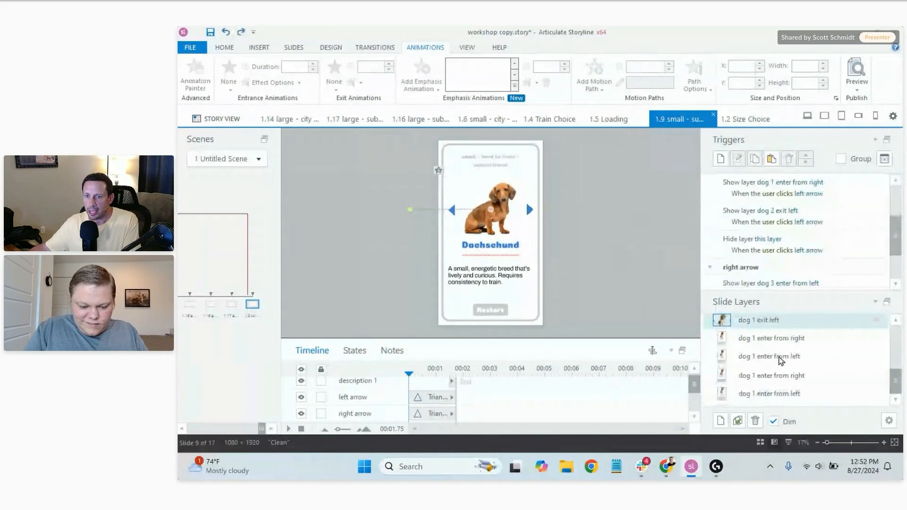
left_click(778, 369)
left_click(607, 213)
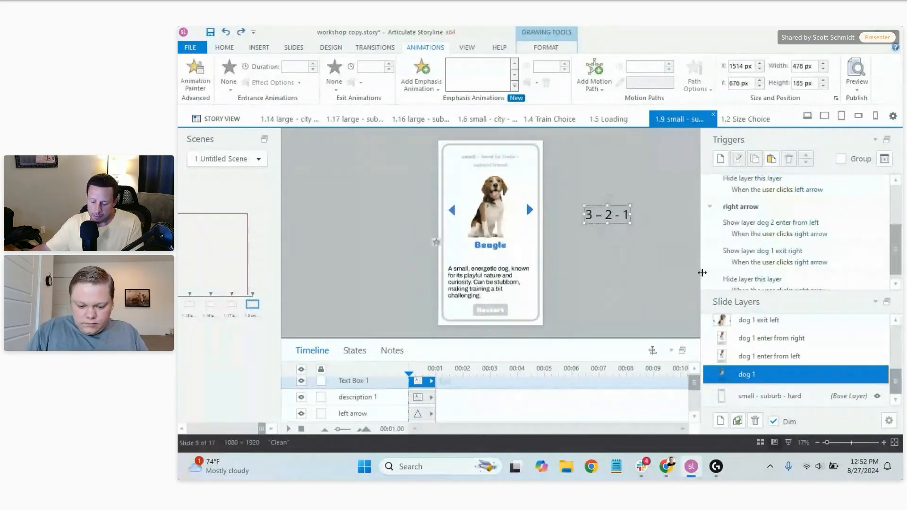
scroll(773, 345, "up", 3)
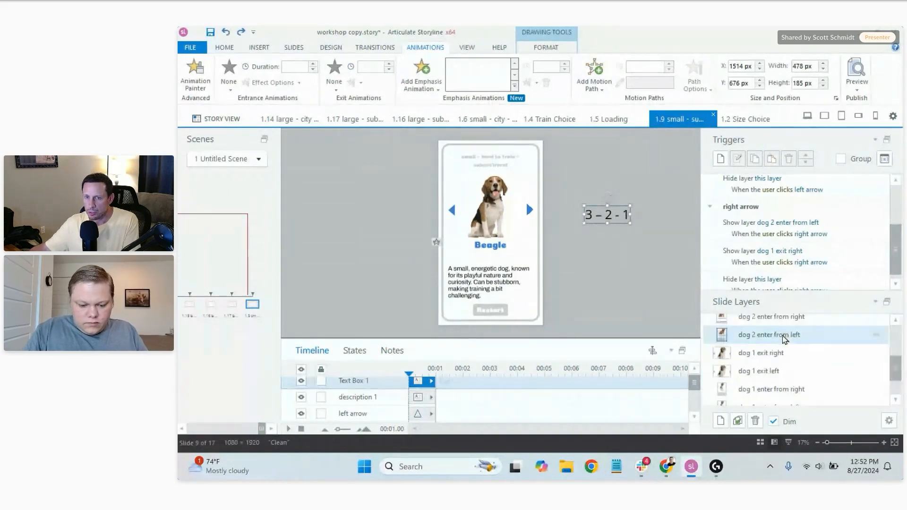
left_click(783, 336)
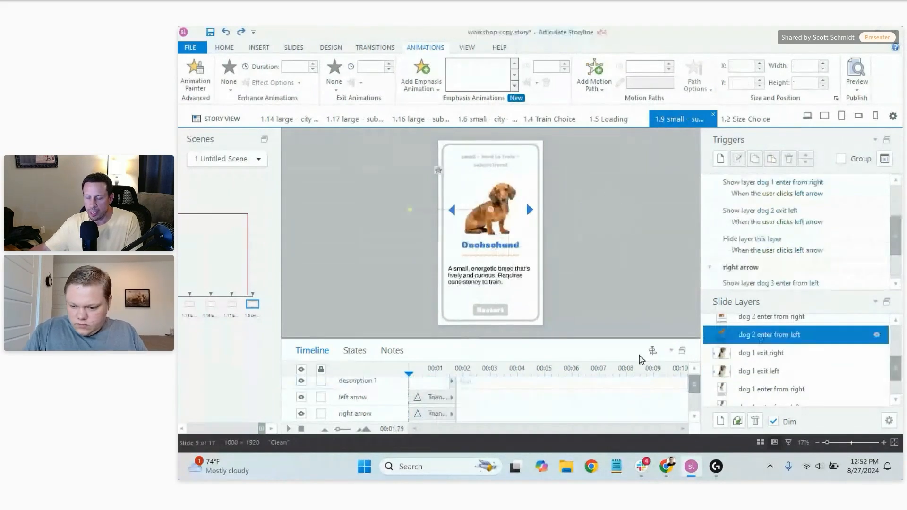
left_click(631, 278)
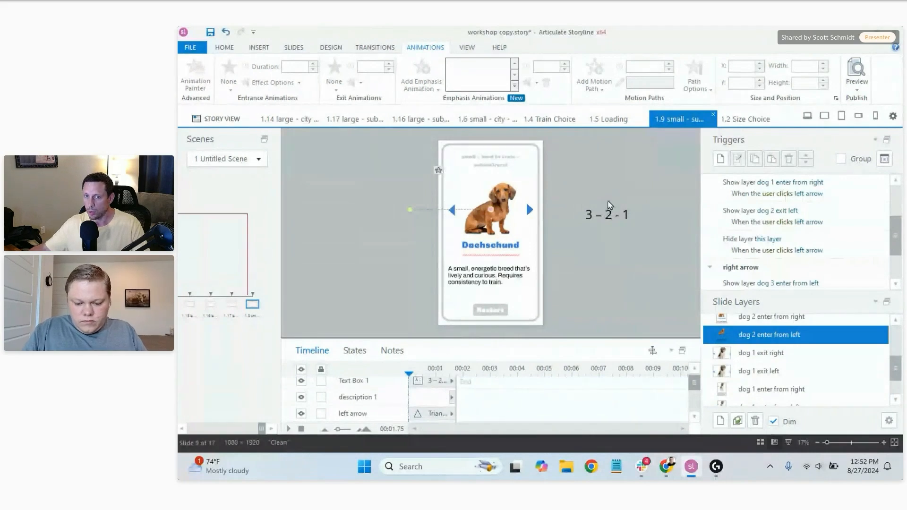
Check the left arrow triggers on the dog 2 enter from left layer against the "3 – 2 - 1" dog order
left_click_drag(897, 234, 898, 206)
scroll(795, 230, "down", 1)
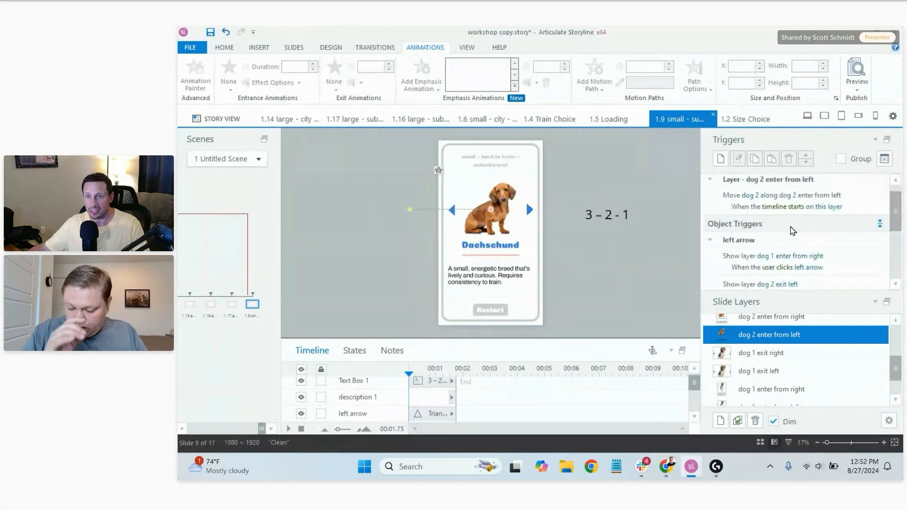
scroll(893, 239, "down", 2)
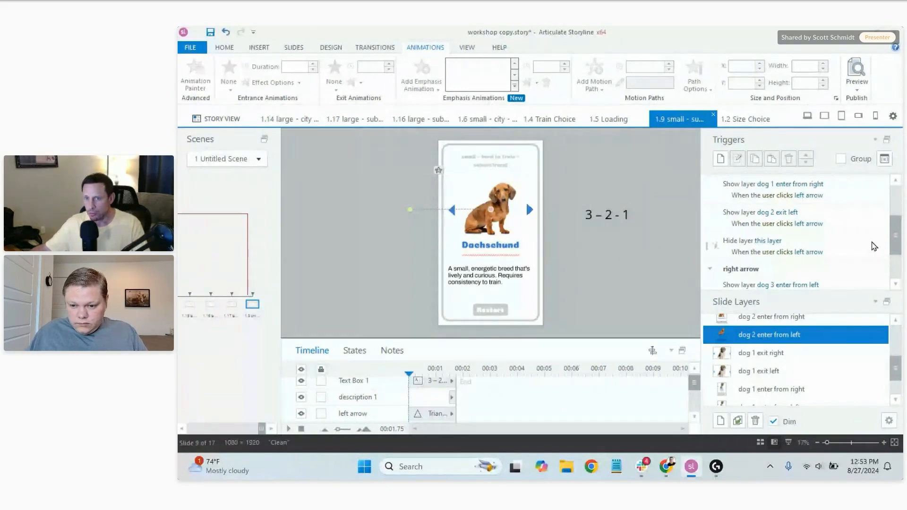
mouse_move(897, 233)
left_mouse_down()
mouse_move(897, 208)
mouse_move(894, 232)
left_mouse_up()
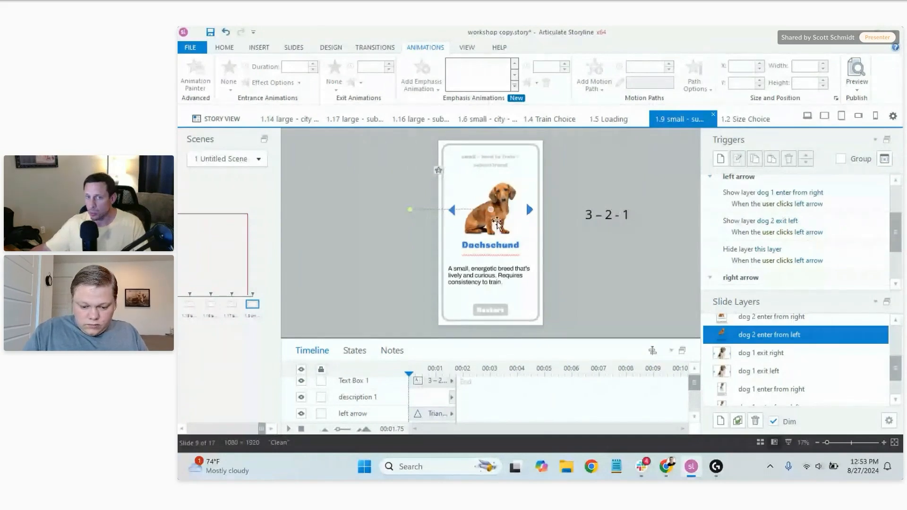
left_click(611, 215)
double_click(611, 215)
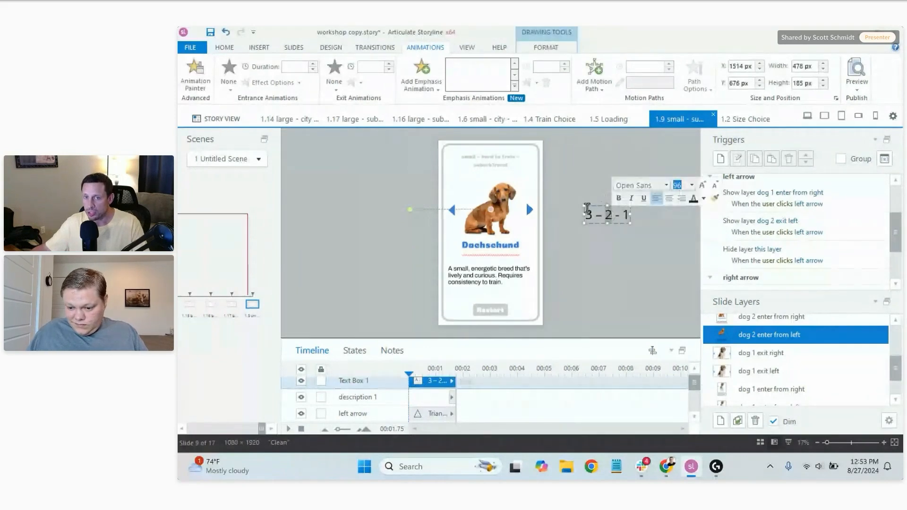
double_click(625, 213)
double_click(586, 215)
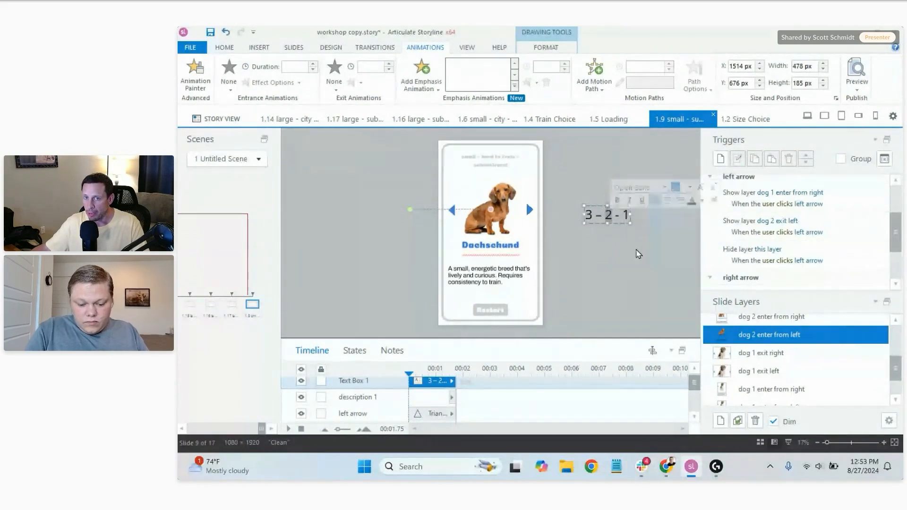
left_click(635, 220)
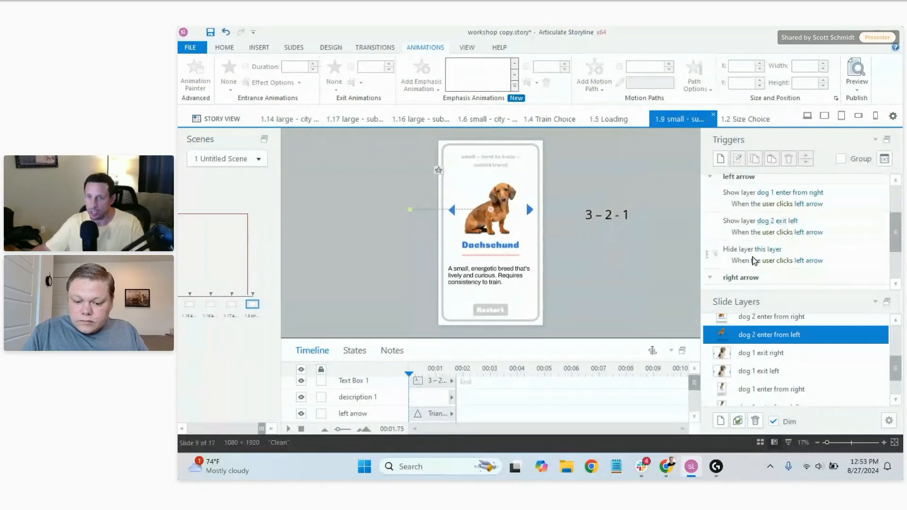
Check the three right arrow triggers on the dog 2 enter from left layer and compare them with the dog 2 enter from right layer
left_click_drag(898, 236, 896, 263)
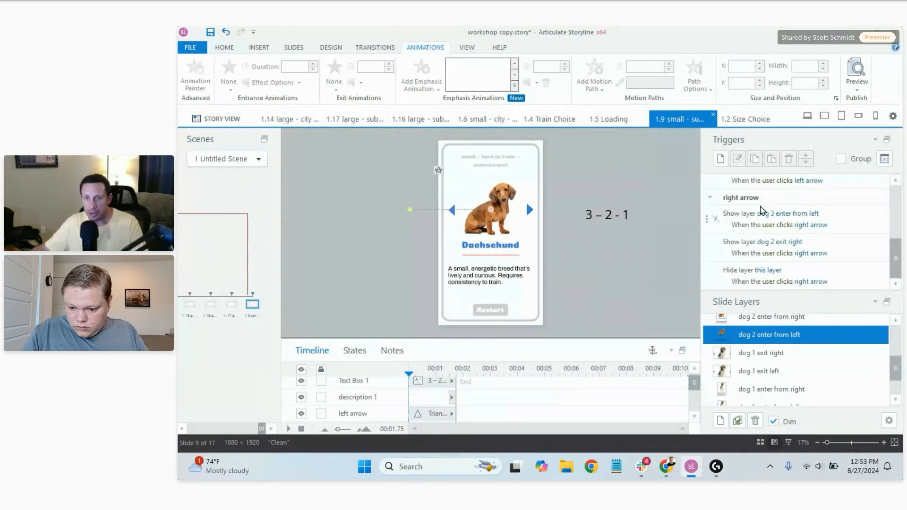
left_click(607, 214)
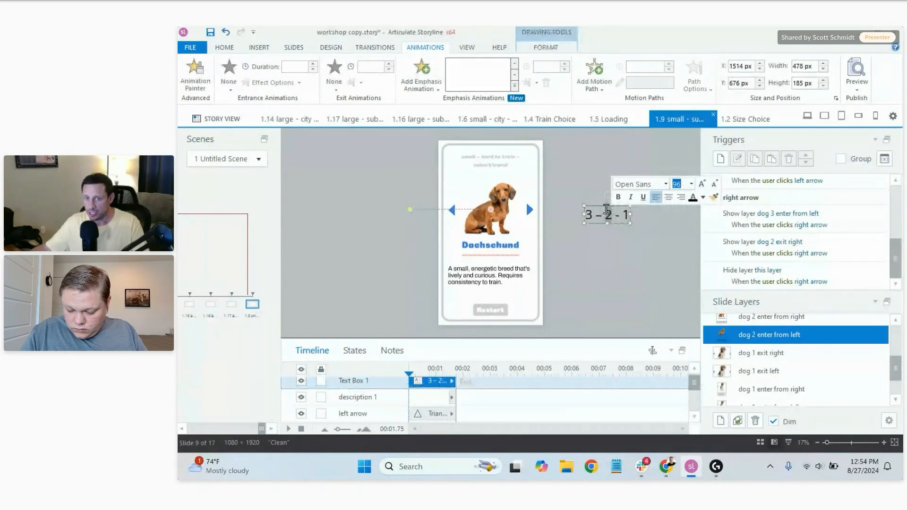
left_click(662, 212)
left_click(835, 214)
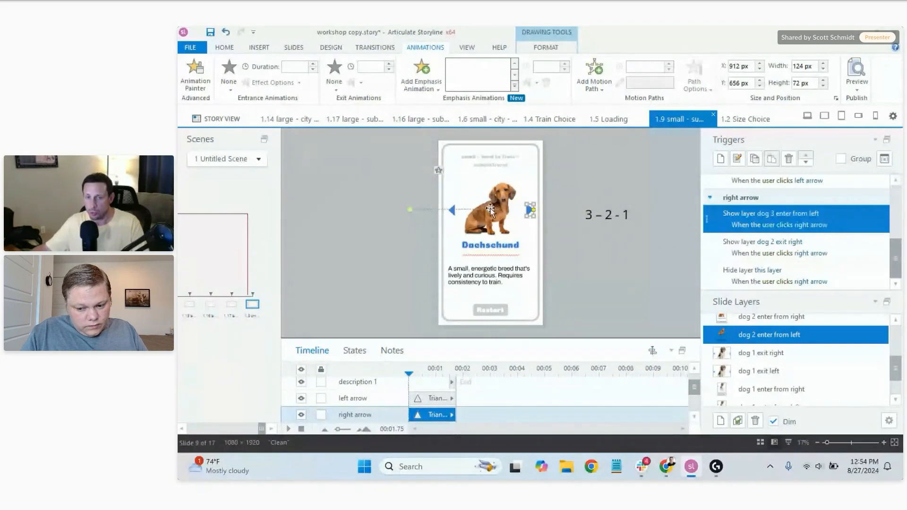
left_click(827, 253)
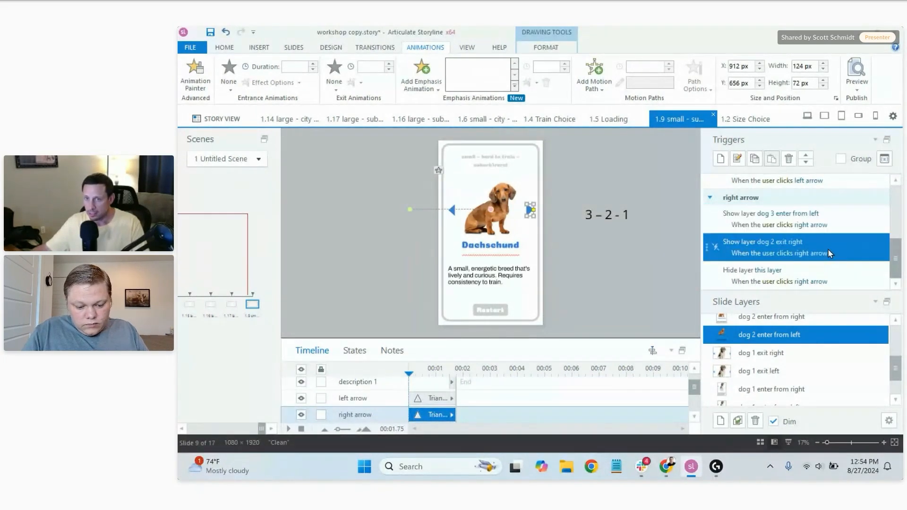
left_click(865, 276)
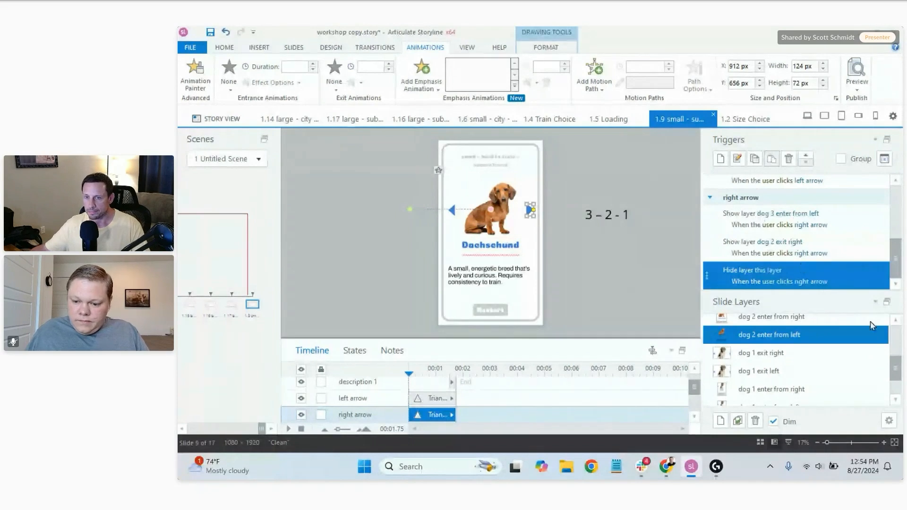
scroll(806, 365, "up", 2)
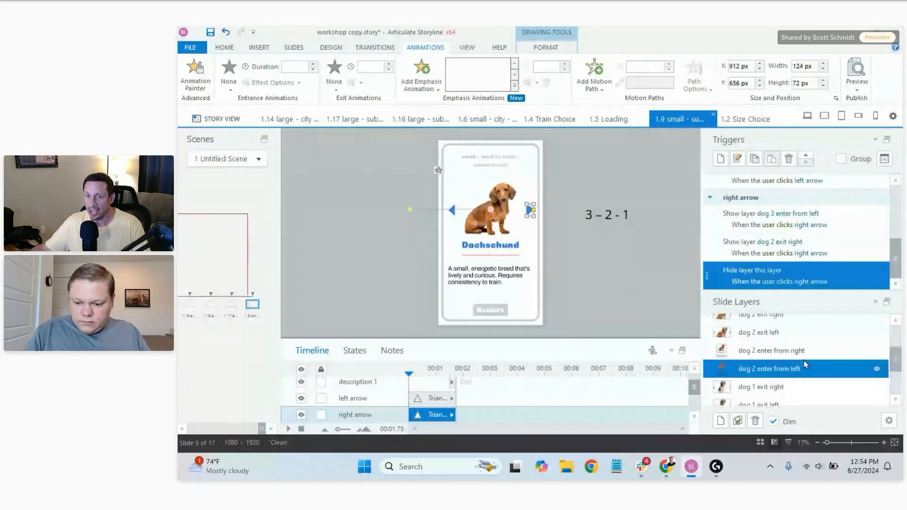
left_click(796, 350)
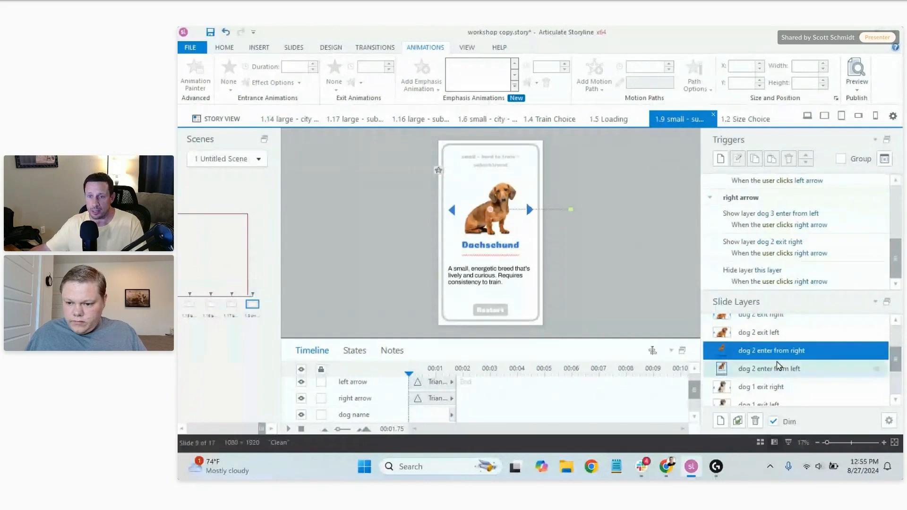
Look over the dog 1 layer and add a new blank layer to slide 1.9
left_click_drag(895, 371, 893, 396)
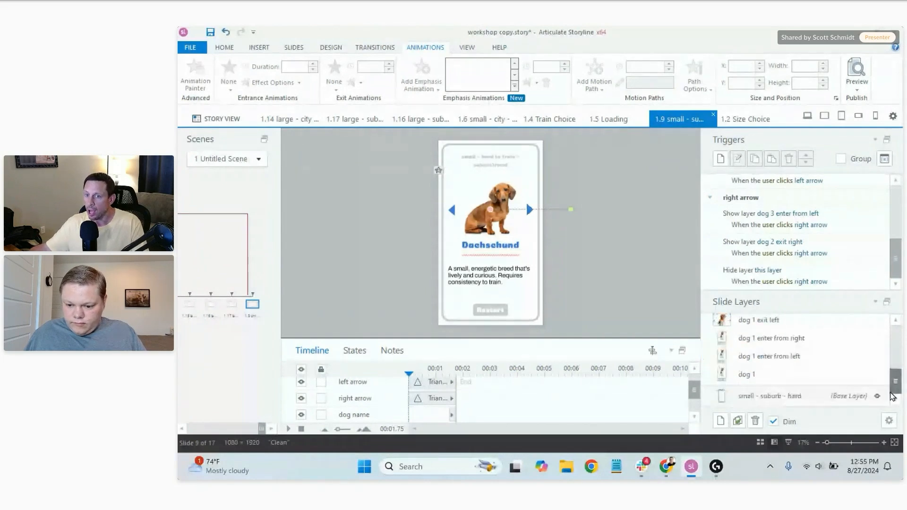
left_click(761, 376)
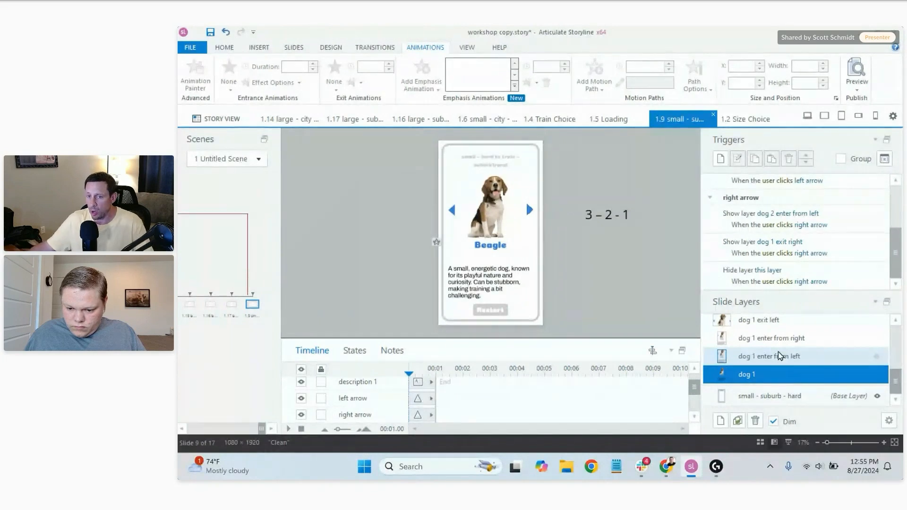
left_click(721, 421)
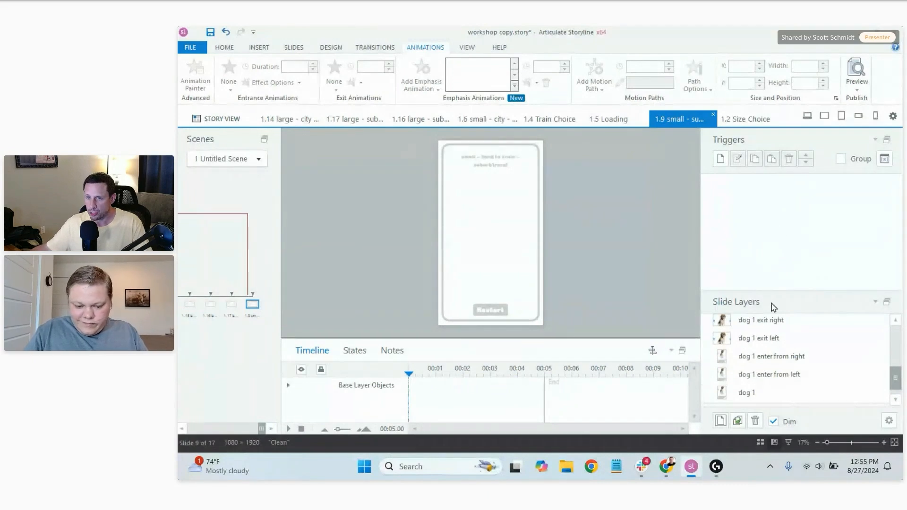
Delete the newly added blank layer from slide 1.9 and accept the deletion
left_click_drag(895, 378, 897, 331)
left_click(755, 421)
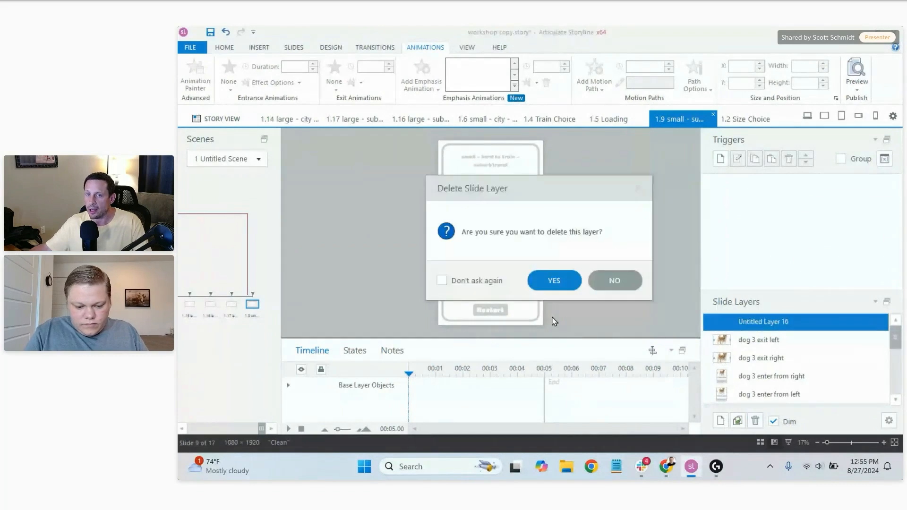
key("Return")
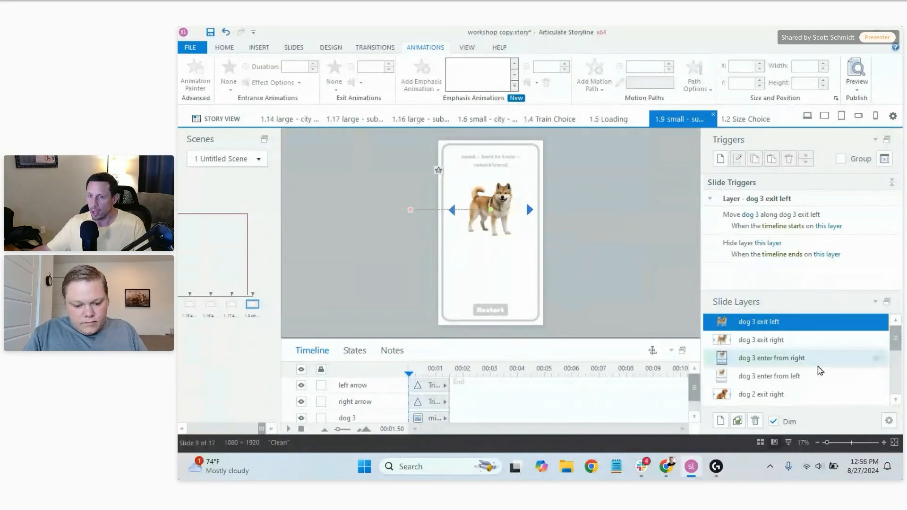
Examine all slide and object triggers on the small - suburb - hard base layer, along with its title text
scroll(895, 340, "down", 3)
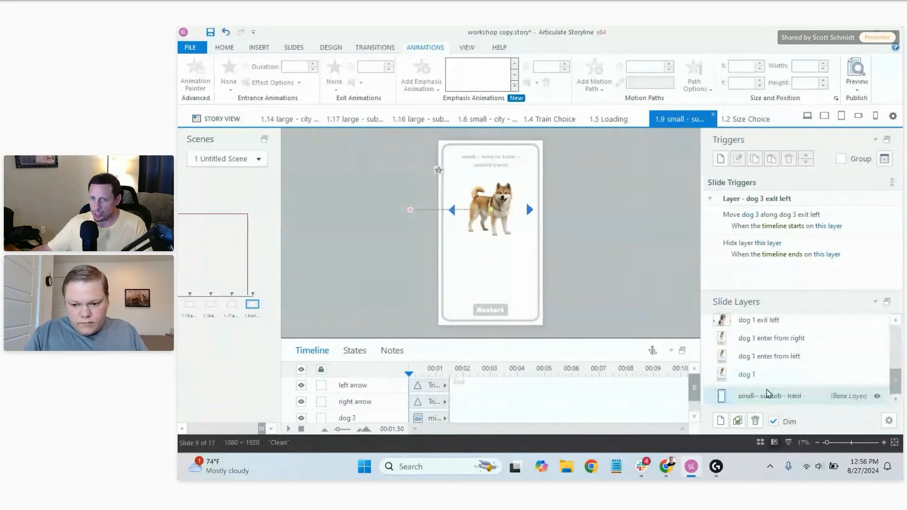
left_click(765, 396)
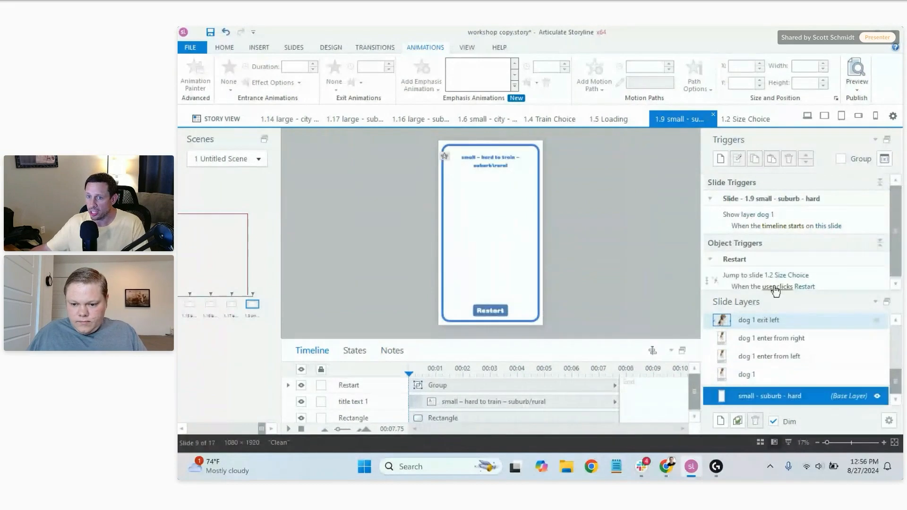
left_click(876, 302)
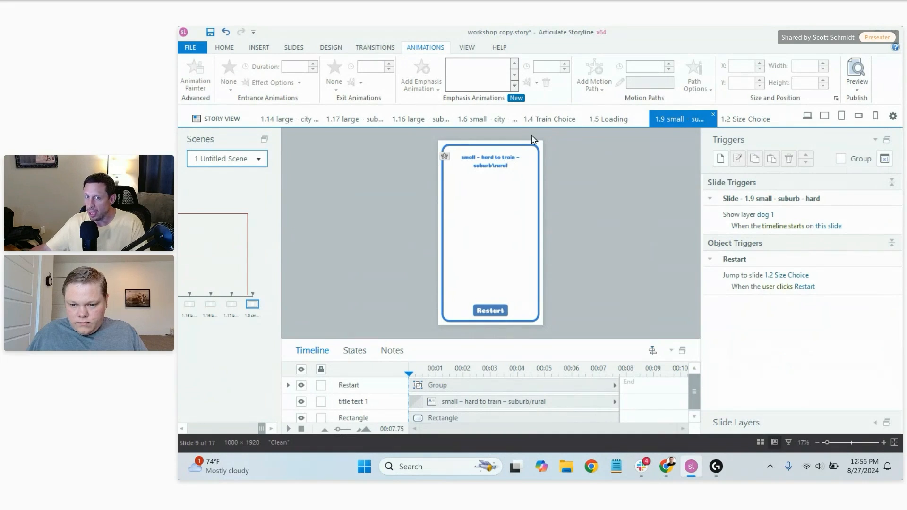
left_click(502, 161)
left_click(606, 197)
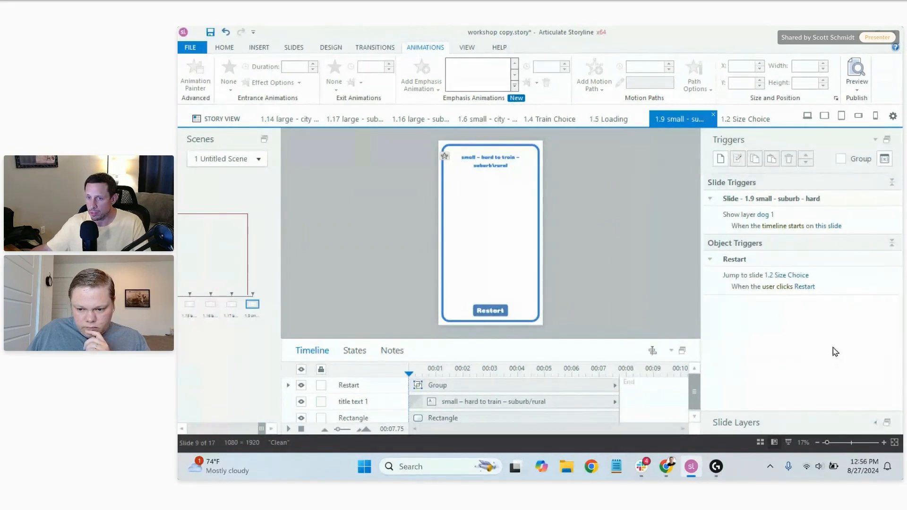
Compare the dog 1 layer's content and arrow triggers with the base layer that shows it when the timeline starts
left_click(844, 418)
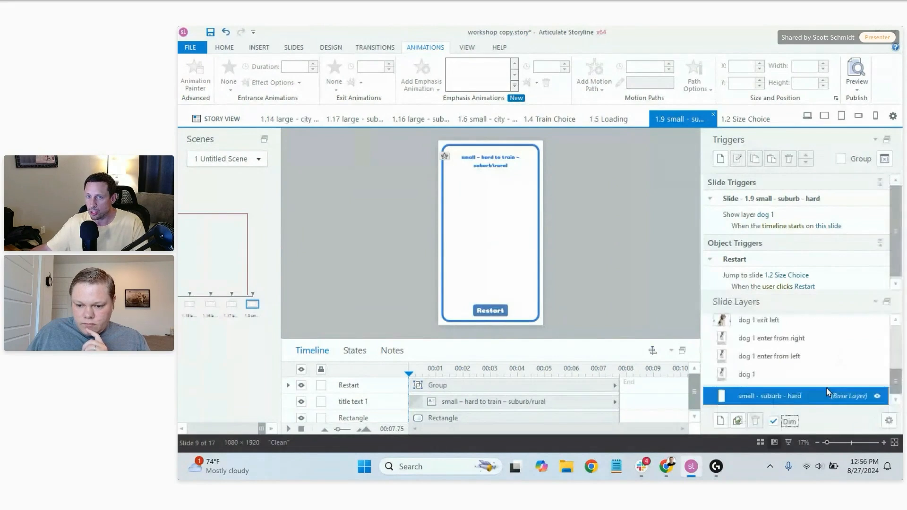
left_click(763, 376)
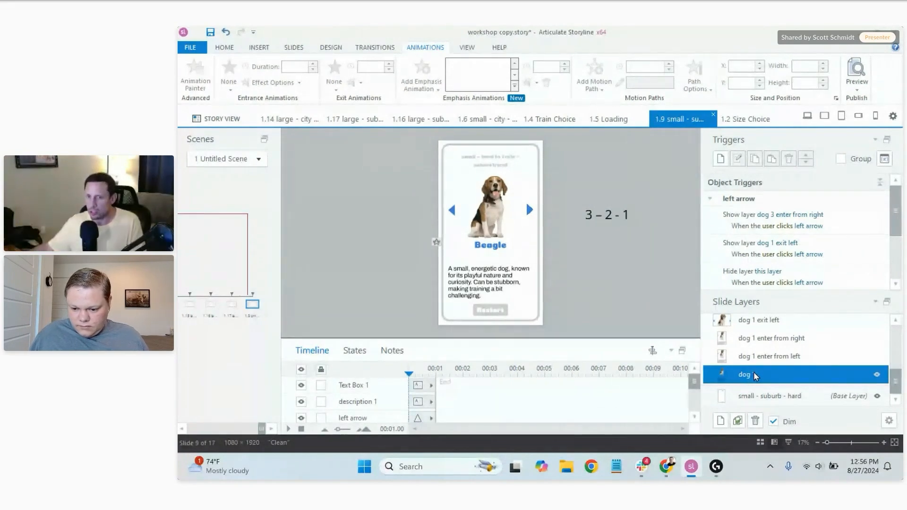
left_click(760, 395)
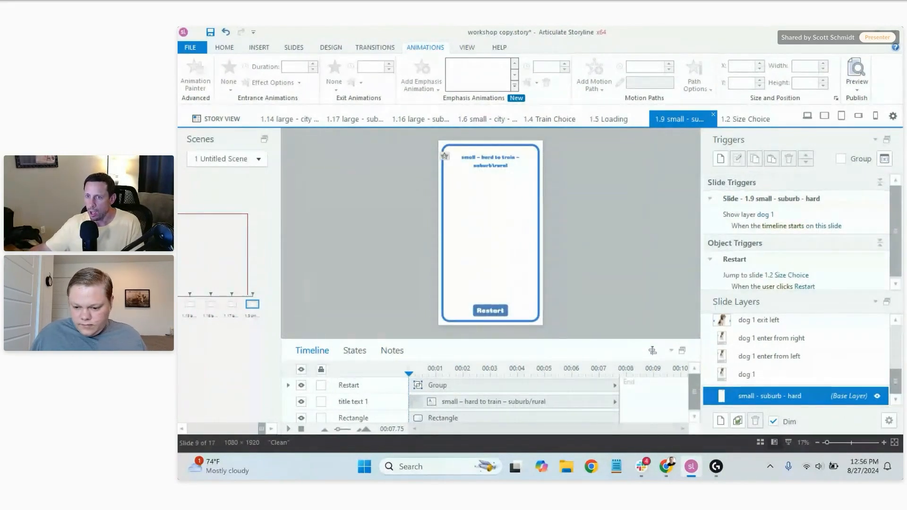
scroll(884, 254, "down", 1)
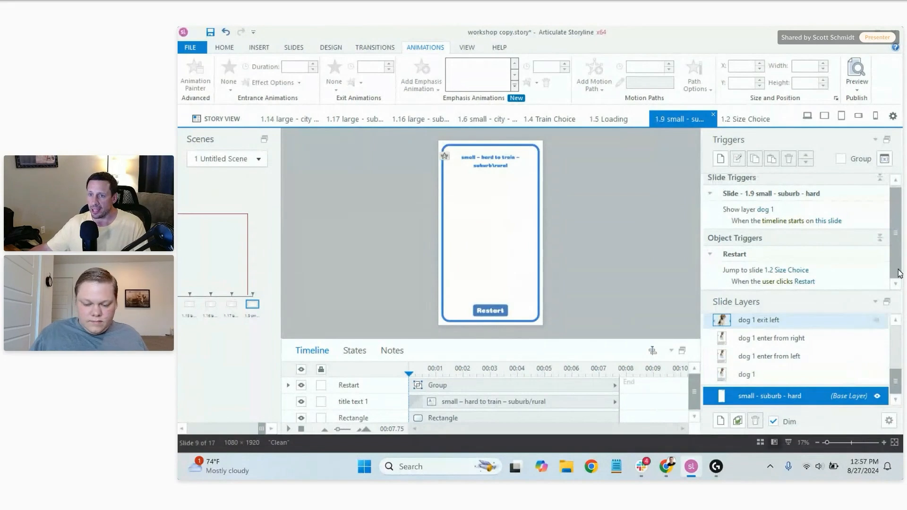
Examine the dog 3 exit left layer's triggers and the motion path of its dog picture
left_click_drag(898, 386, 897, 343)
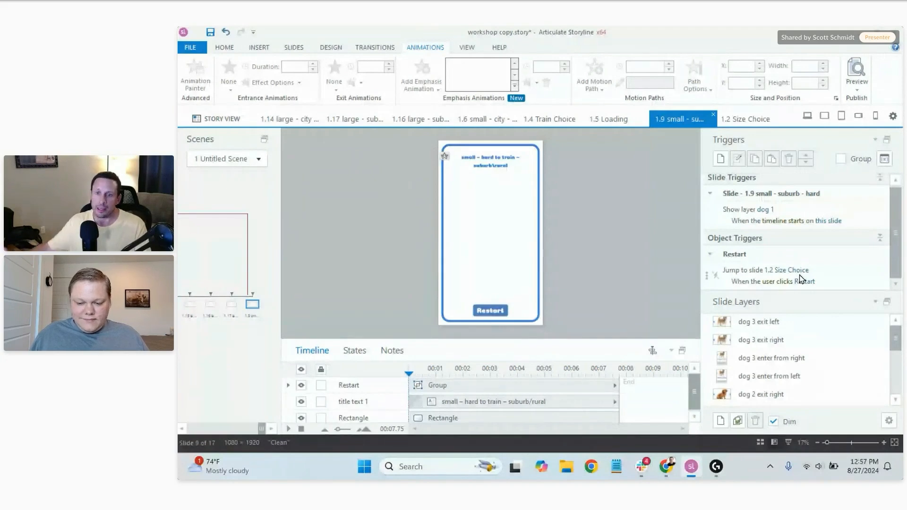
left_click(781, 323)
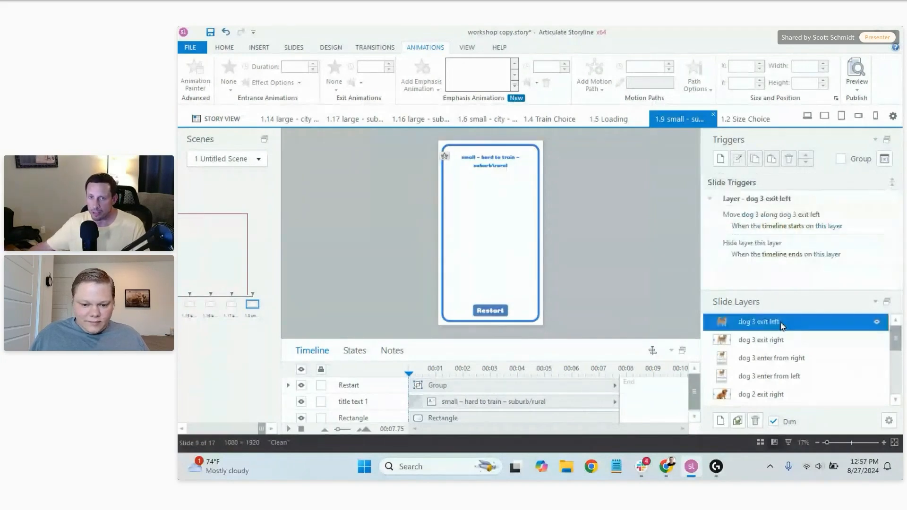
left_click(440, 220)
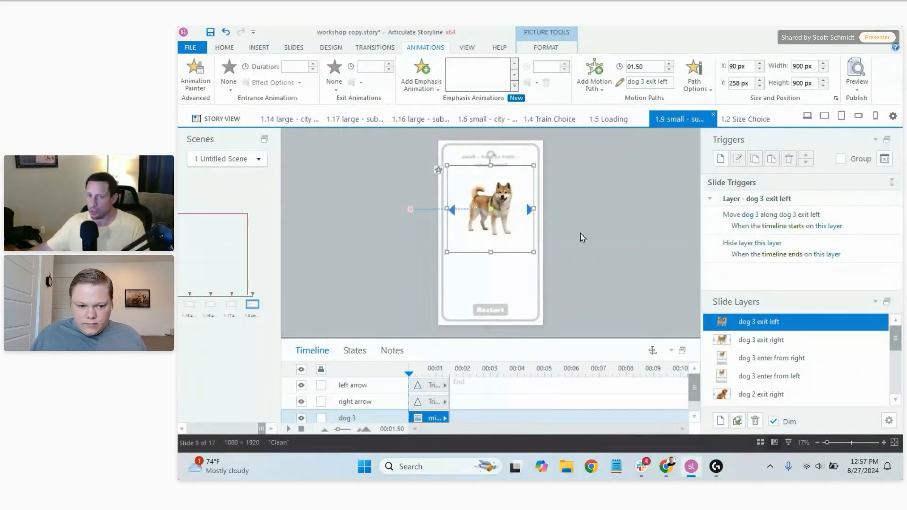
left_click(643, 250)
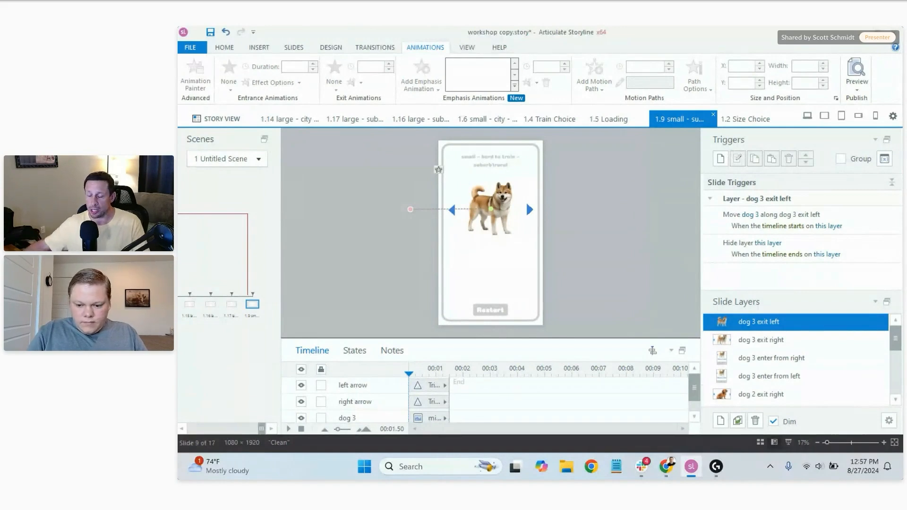
Review the base layer's triggers again and open the dog 1 enter from left layer to view its triggers
scroll(775, 350, "down", 5)
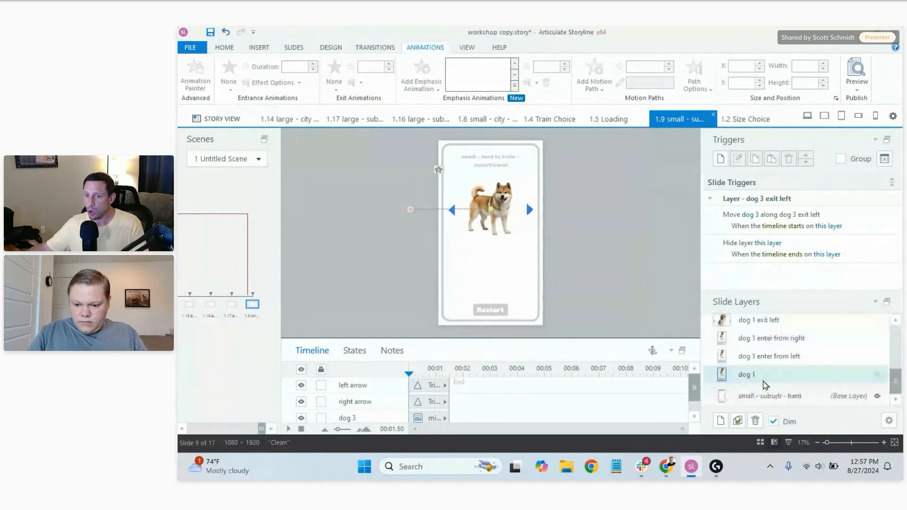
left_click(769, 396)
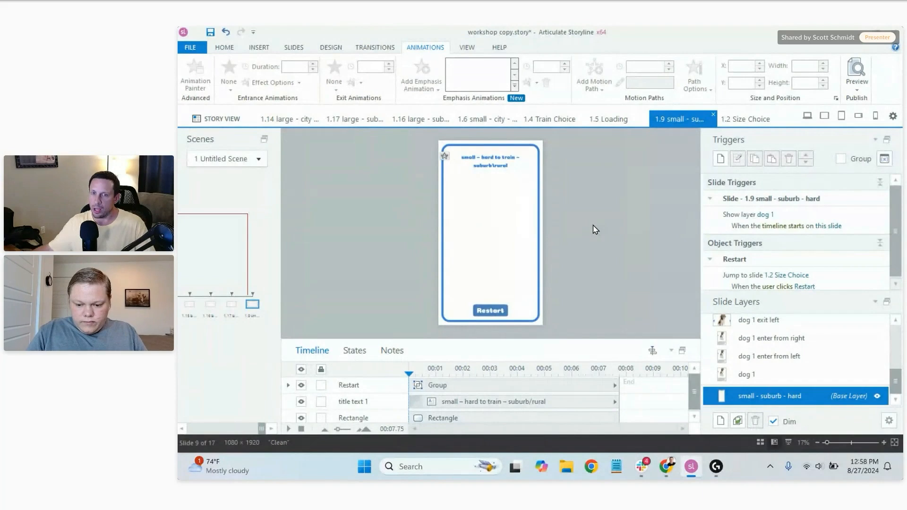
left_click(753, 356)
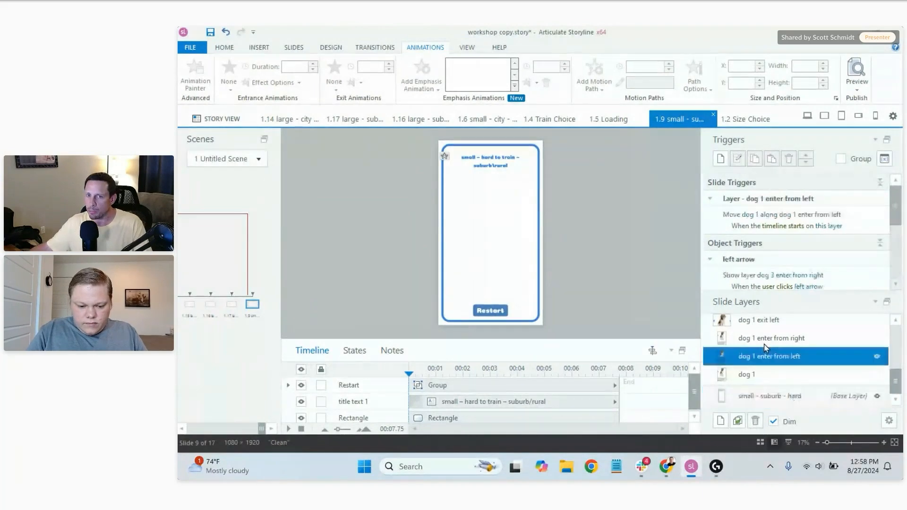